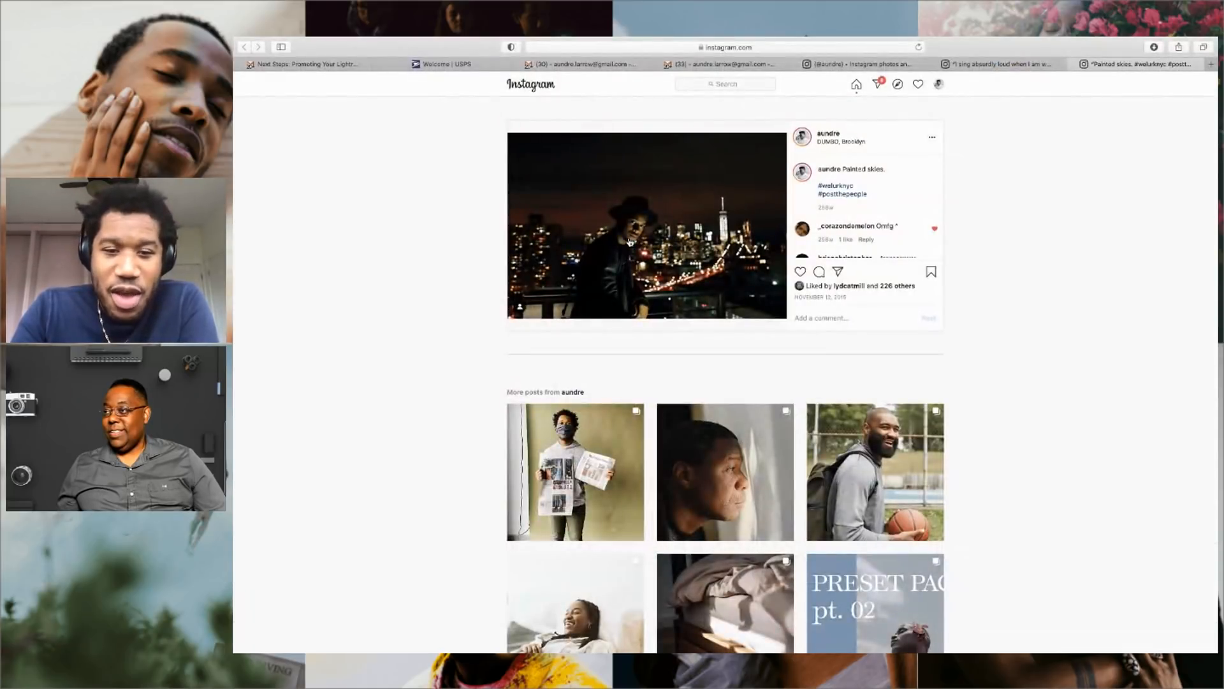
- Switch from the Instagram posts to the Lightroom portrait and discard the unfinished new preset
left_click(1012, 70)
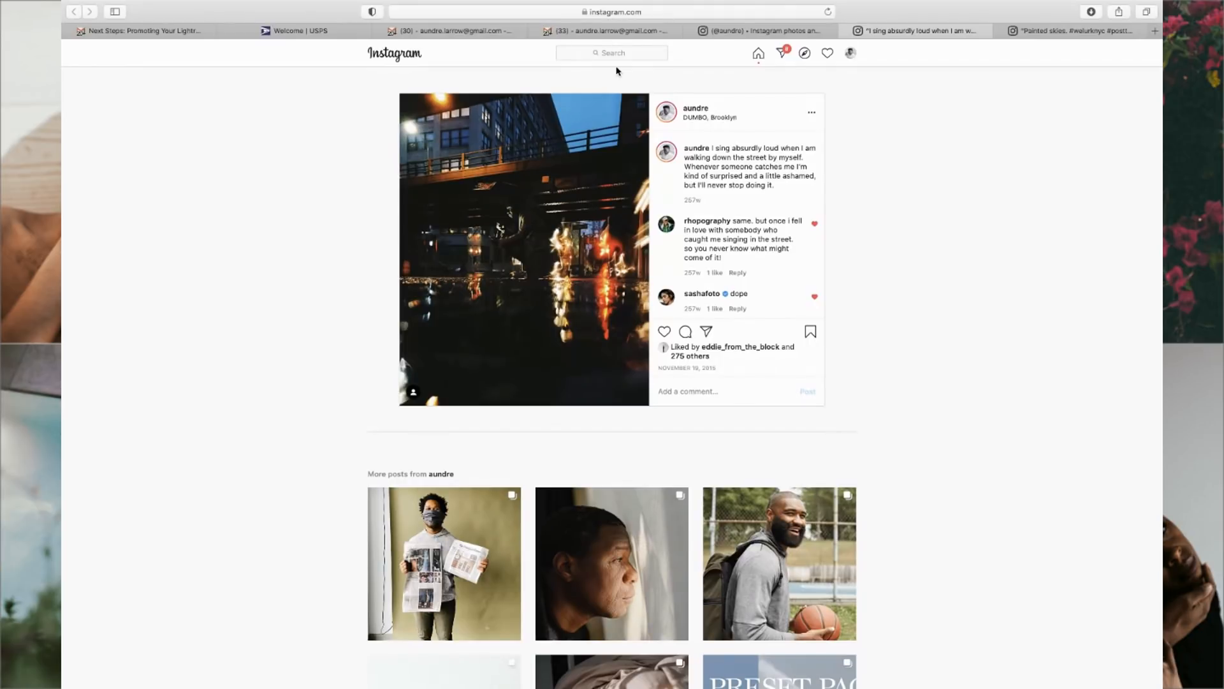
key("ctrl+Left")
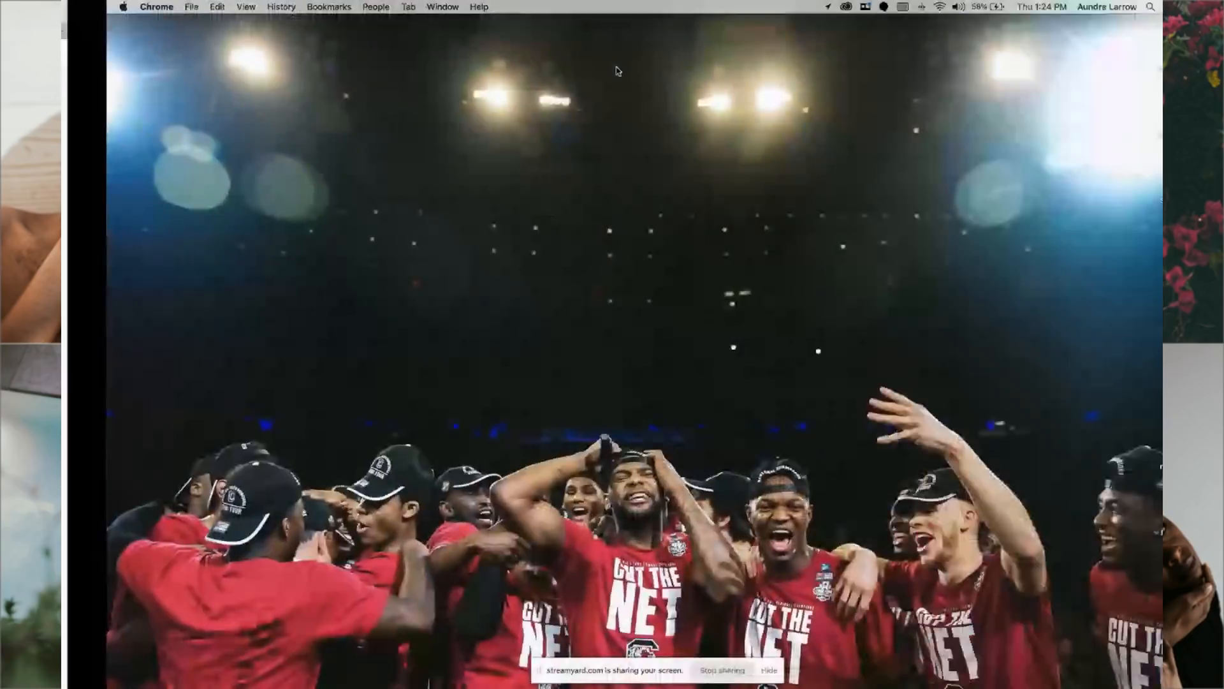
key("ctrl+Left")
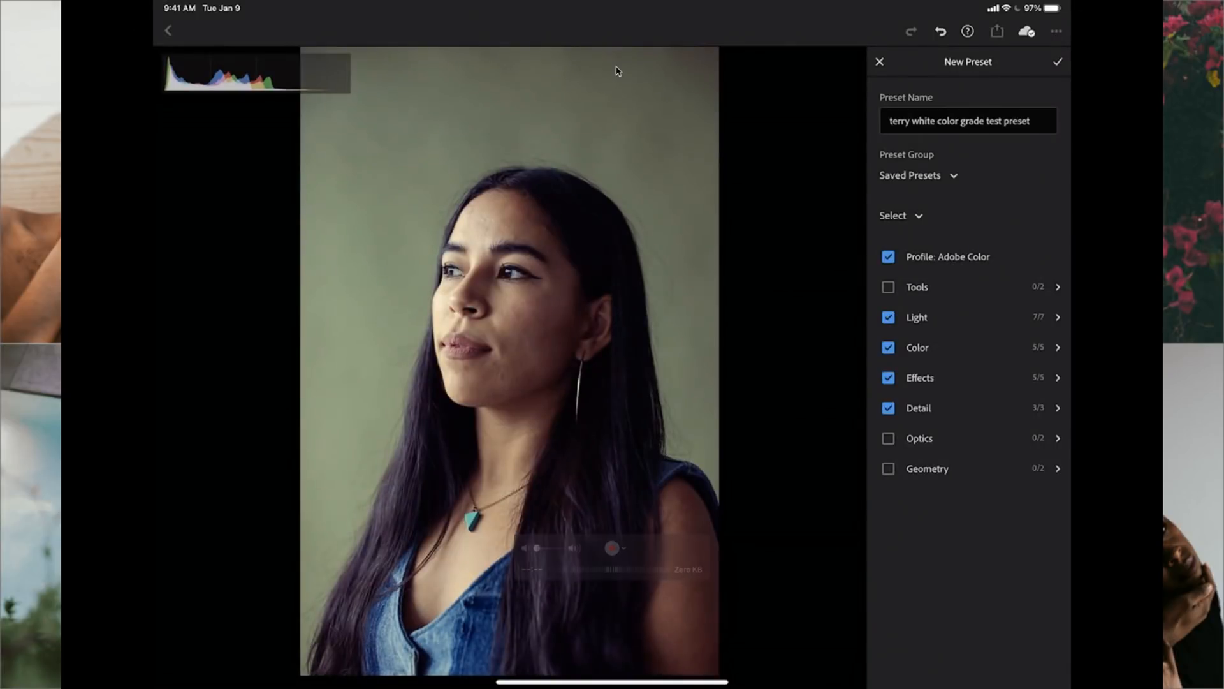
left_click(880, 61)
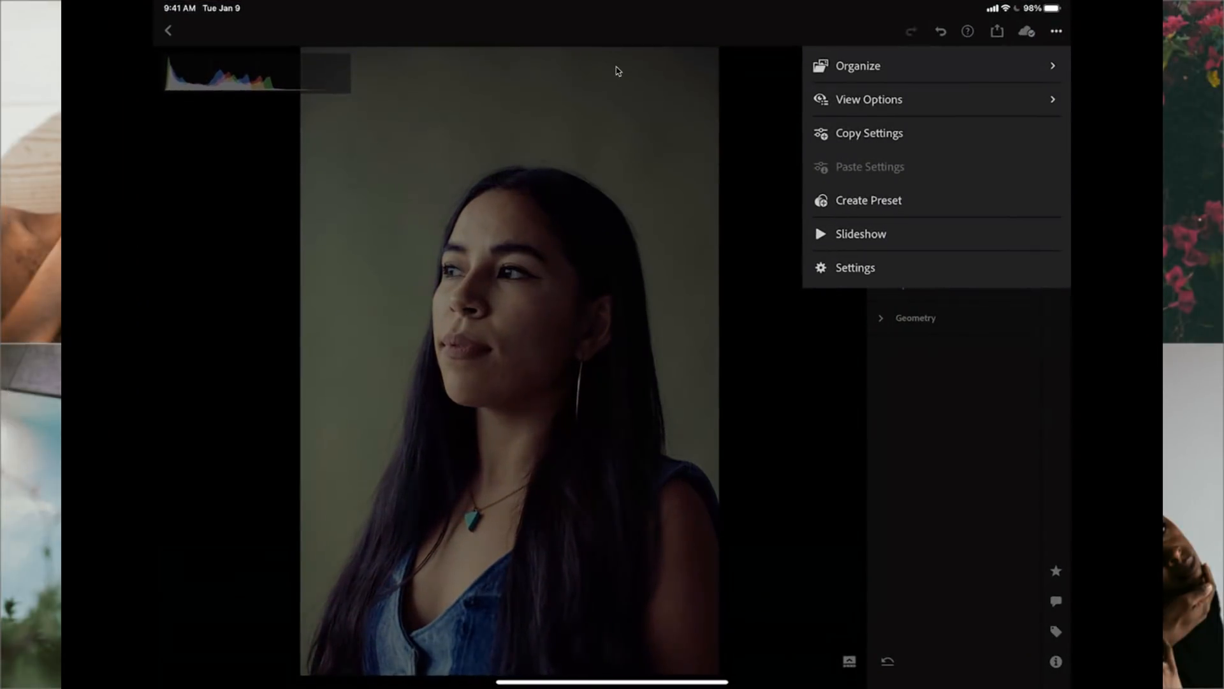
- Start a new preset from the portrait's edits and set its preset group to Saved Presets
left_click(878, 199)
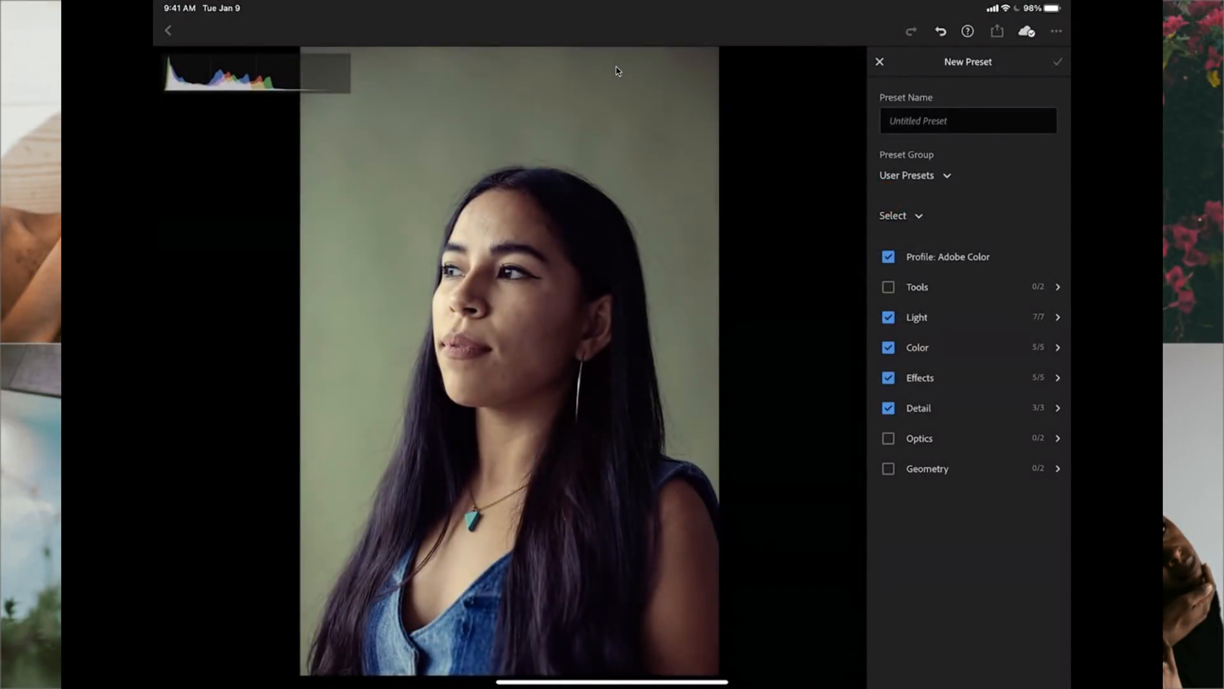
left_click(924, 174)
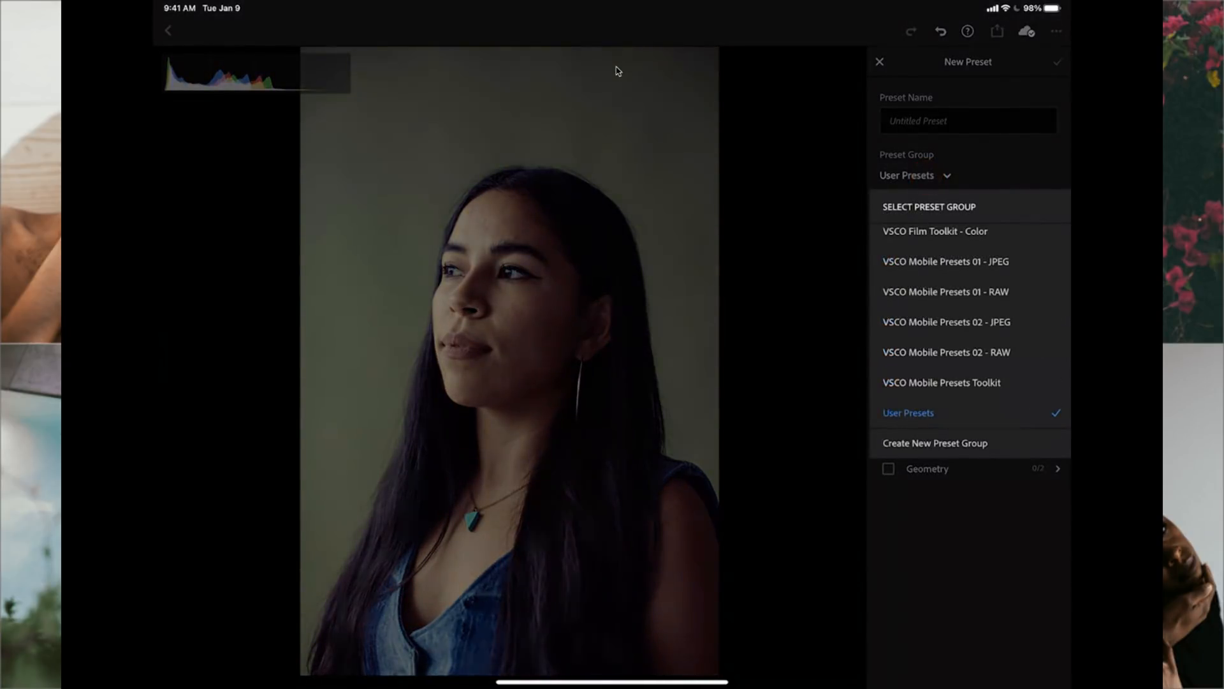
scroll(963, 319, "up", 10)
scroll(963, 268, "down", 4)
scroll(936, 294, "up", 15)
scroll(940, 382, "down", 15)
scroll(941, 318, "up", 5)
left_click(938, 388)
left_click(929, 175)
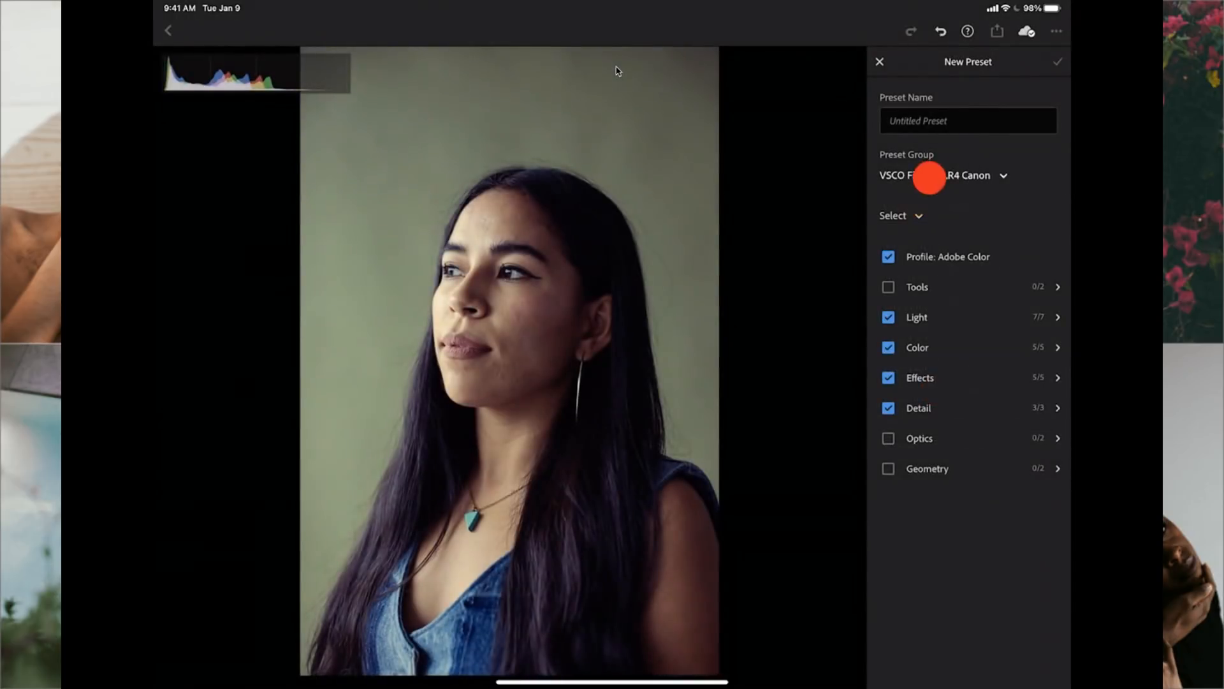
scroll(929, 339, "down", 5)
scroll(931, 348, "up", 10)
left_click(911, 306)
- Name the new preset "terry white stream test preset"
left_click(963, 126)
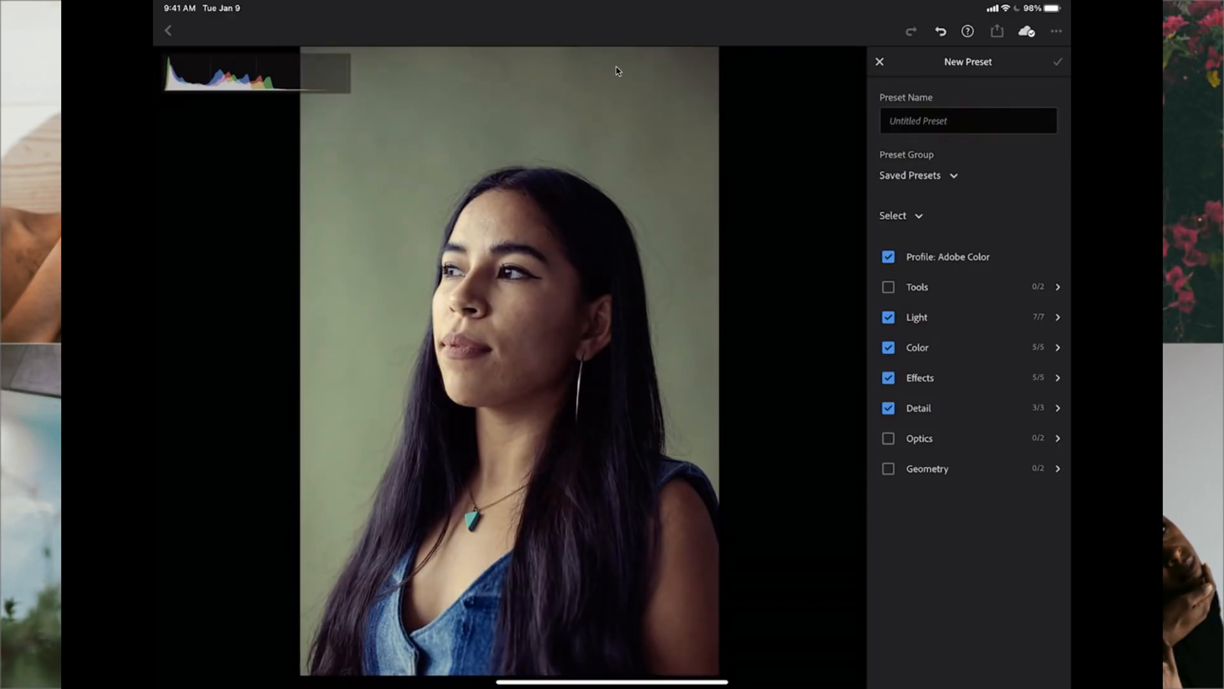
left_click(935, 127)
left_click(965, 118)
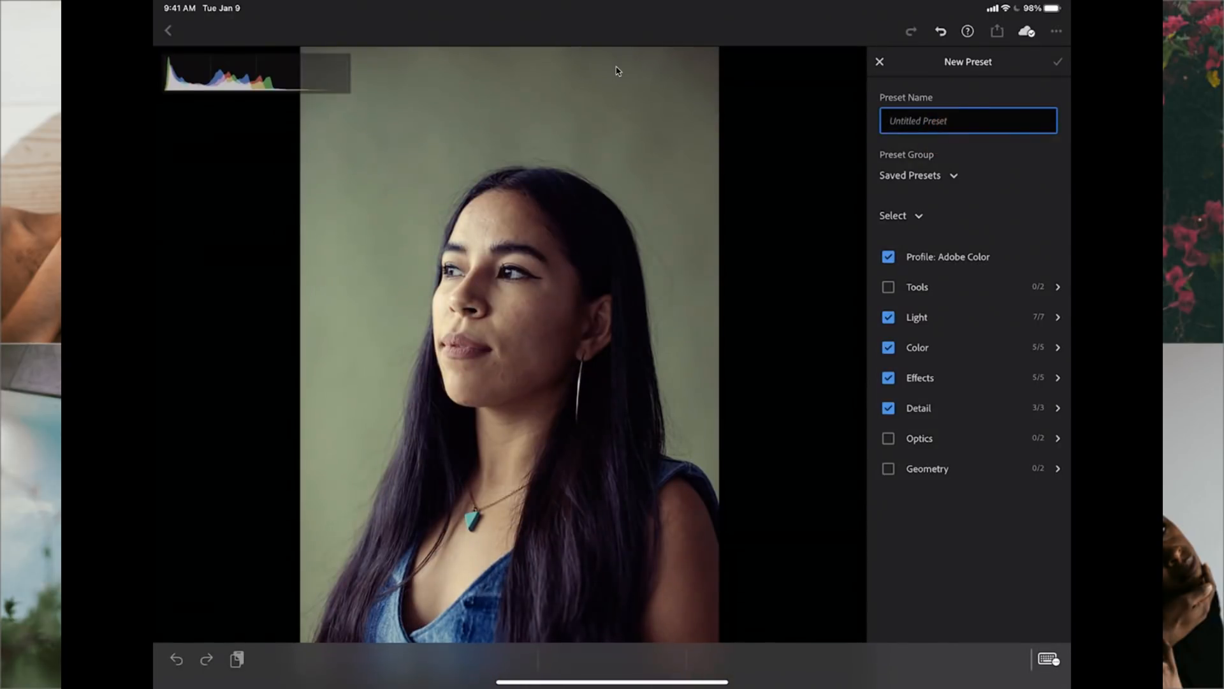
type("terry white s")
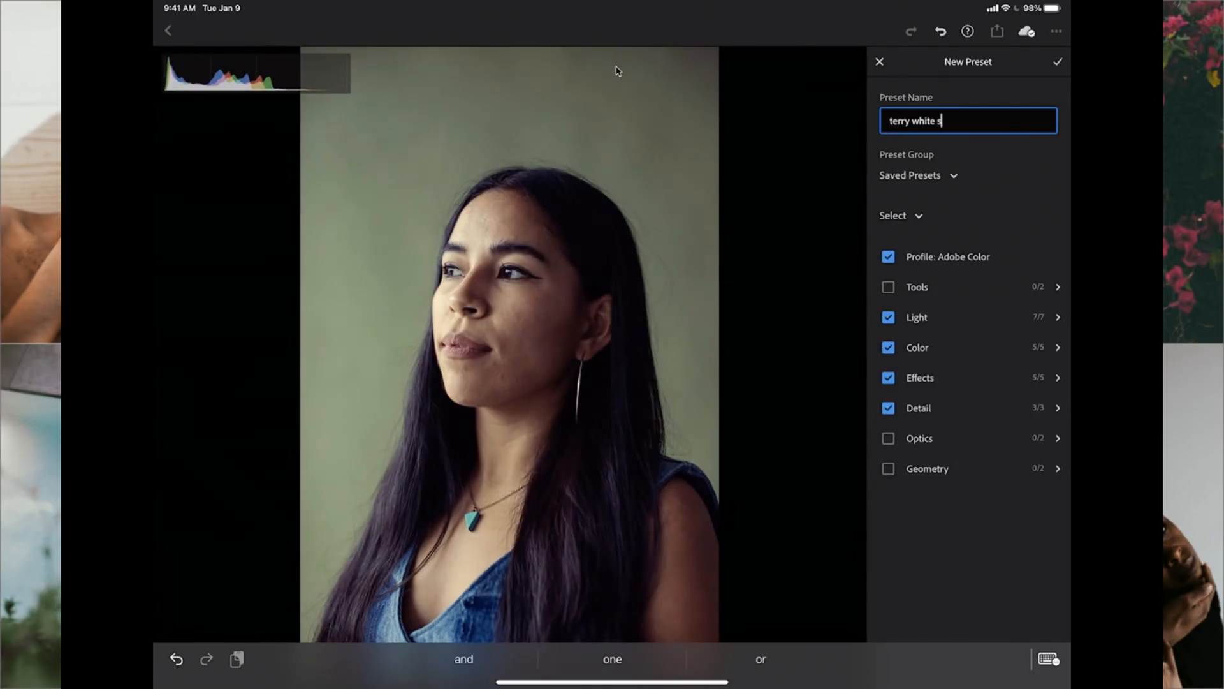
type("teream test preset")
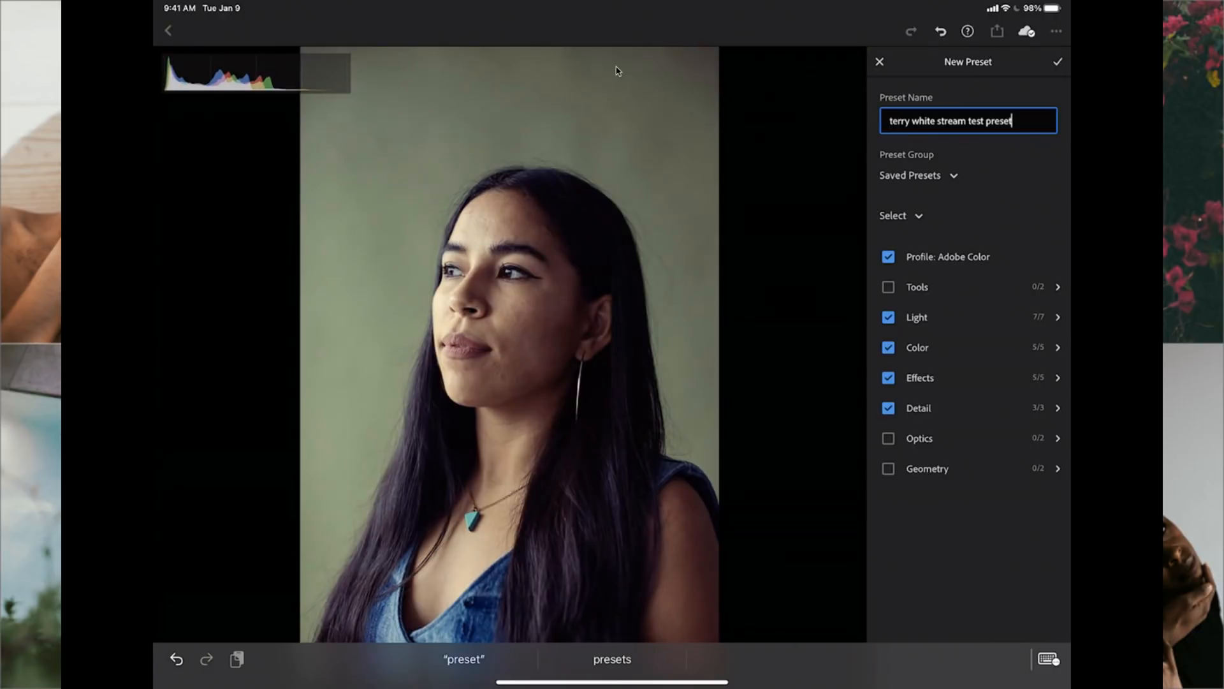
- Exclude all Detail settings from the new preset
left_click(1026, 410)
left_click(1055, 410)
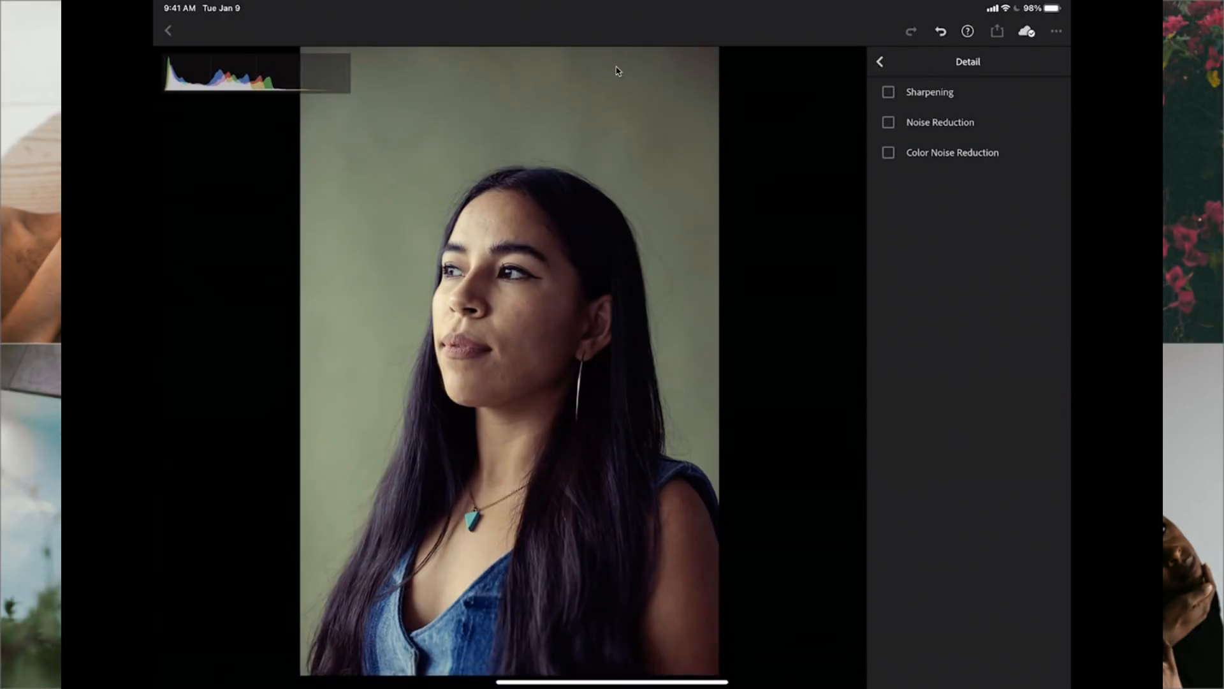
left_click(935, 62)
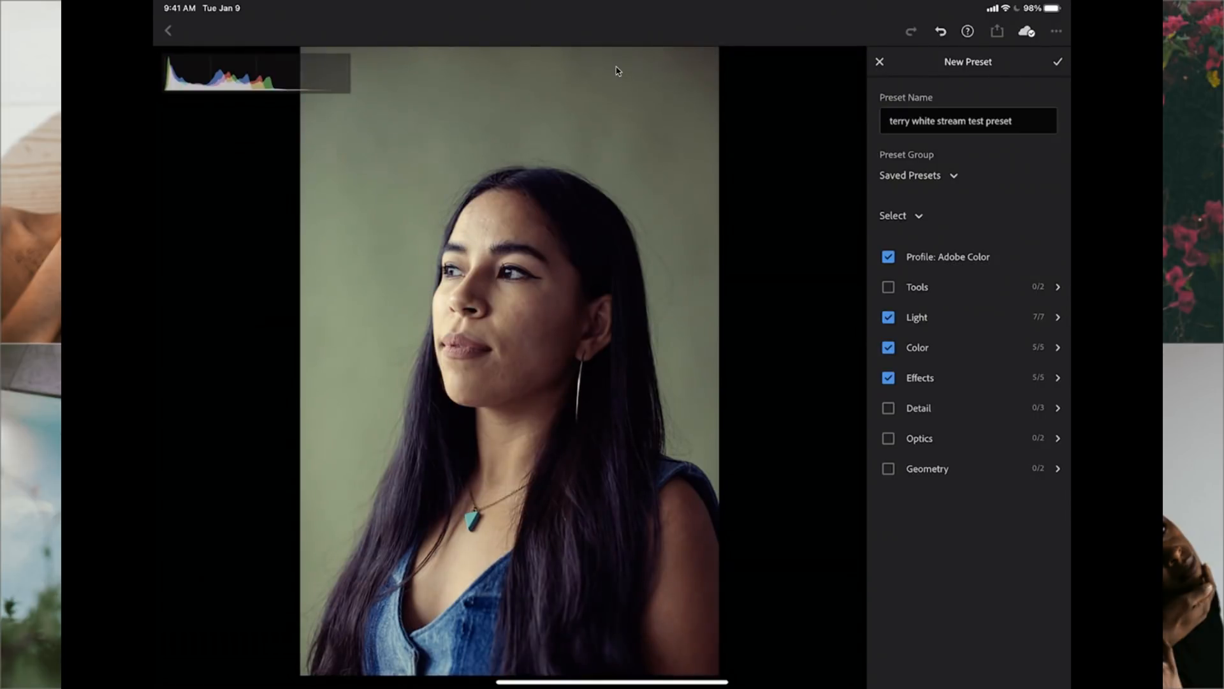
- Exclude Exposure from the preset's Light settings and save the preset
left_click(1056, 317)
left_click(888, 92)
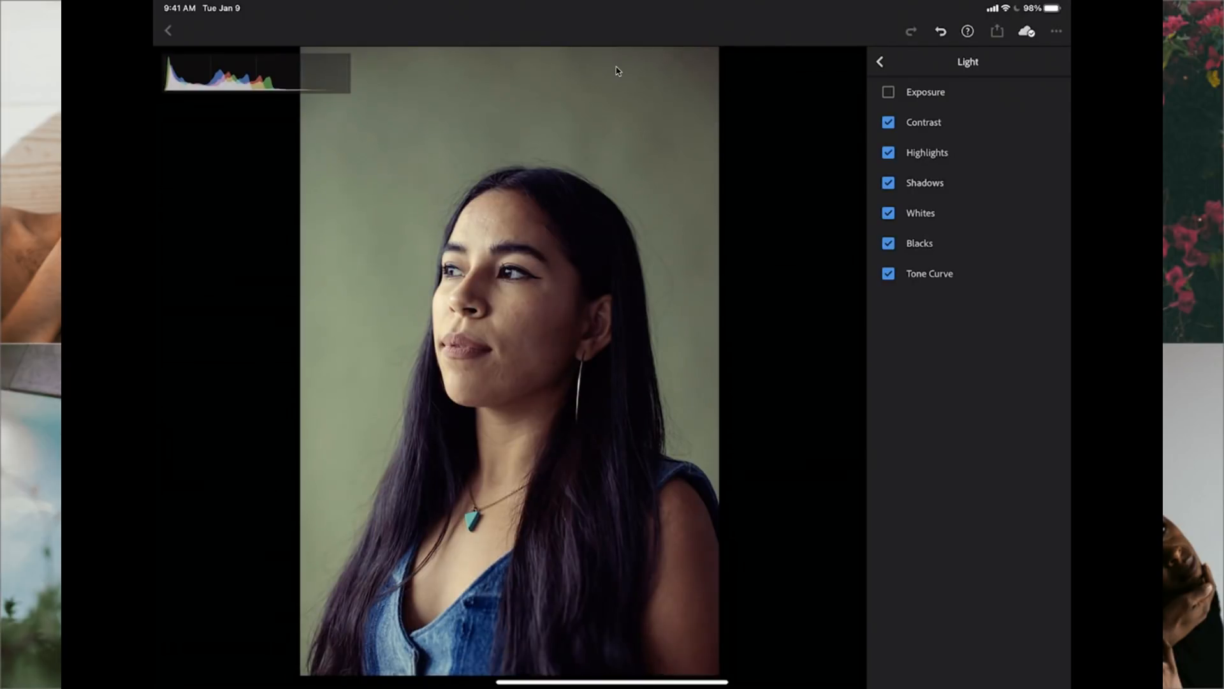
left_click(880, 61)
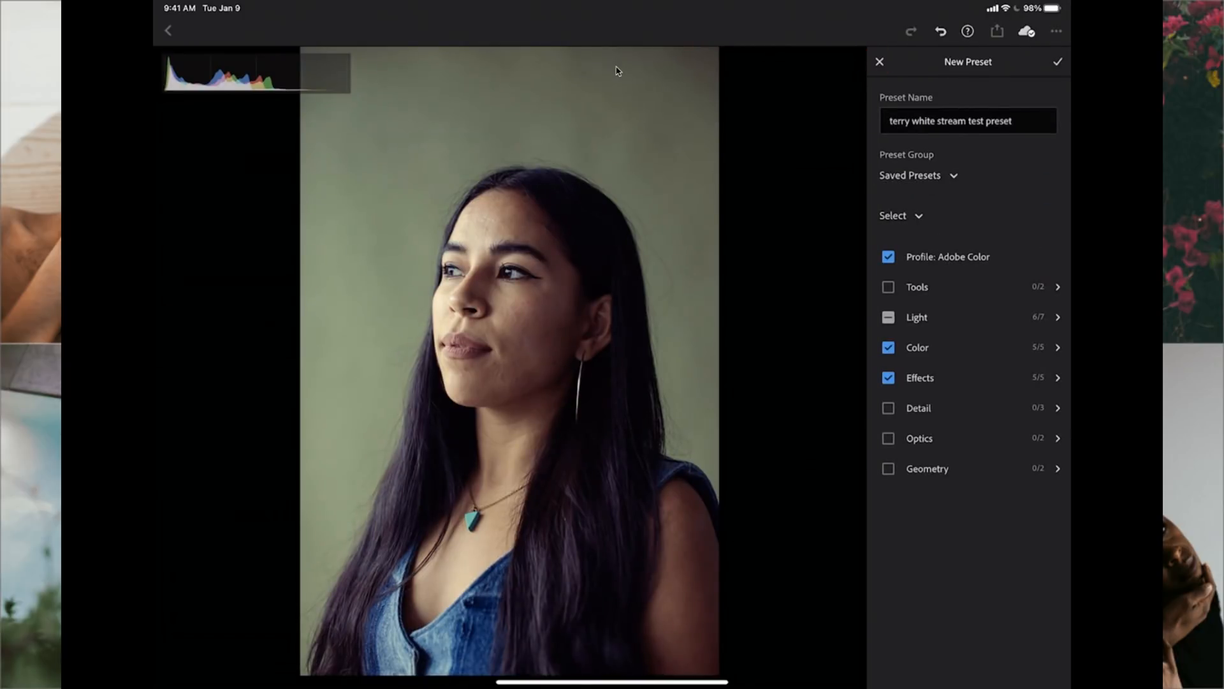
left_click(1057, 62)
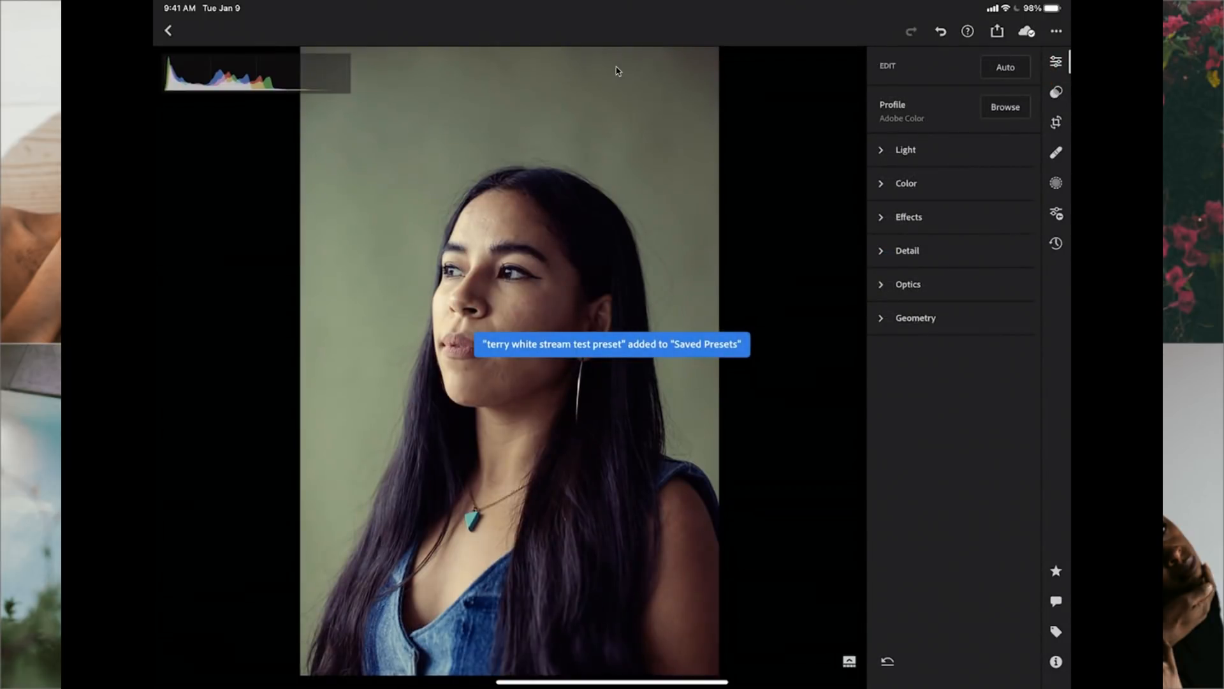
- Return to the album grid, select the edited purple-toned portrait and copy its settings
key("Escape")
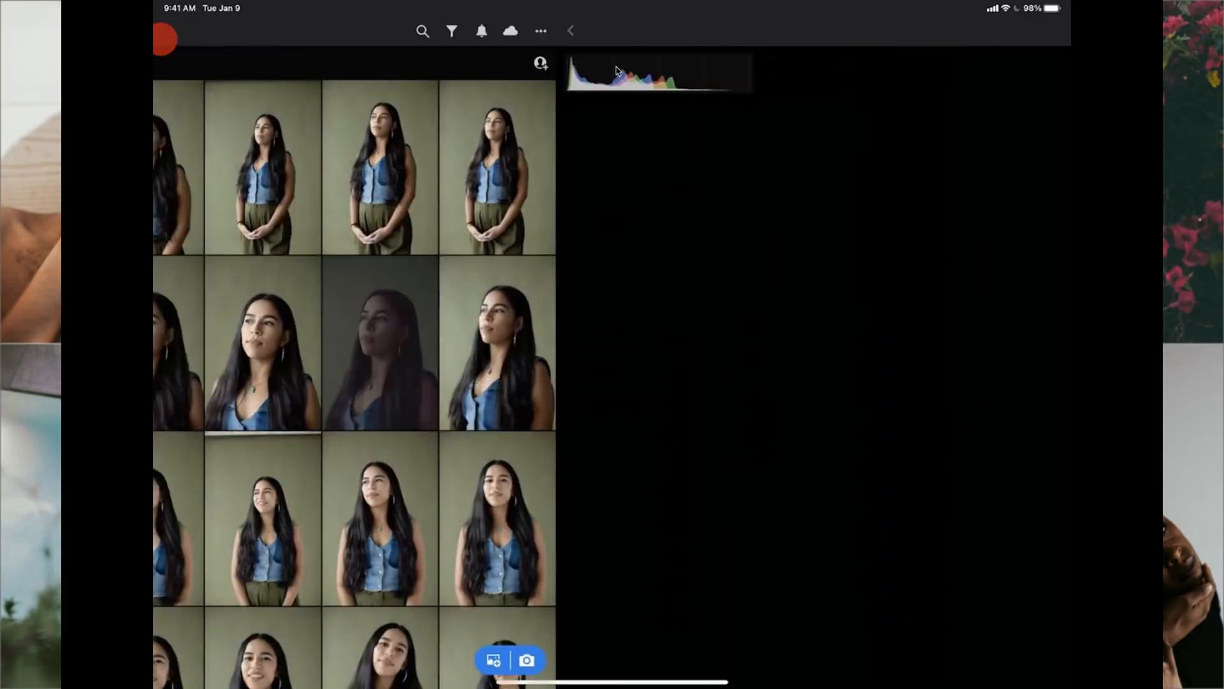
left_click(892, 374)
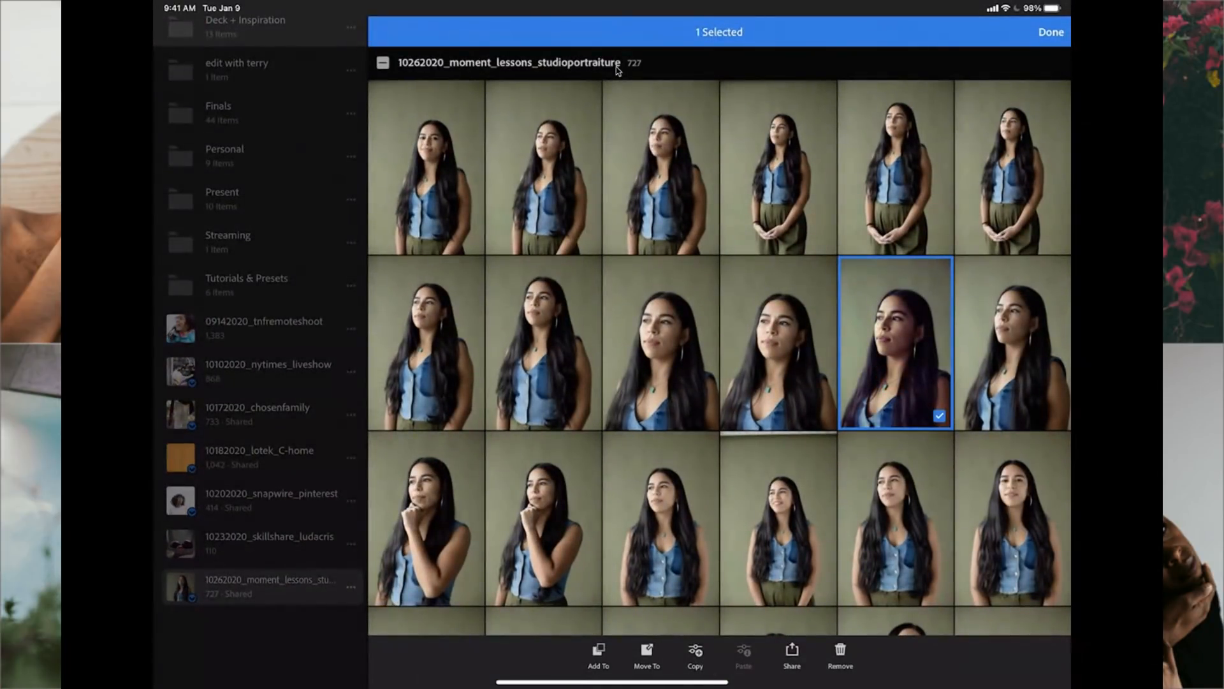
left_click(695, 653)
- Select the 11 photos from the second one through the end of the second row and paste the copied settings onto them
left_click(546, 164)
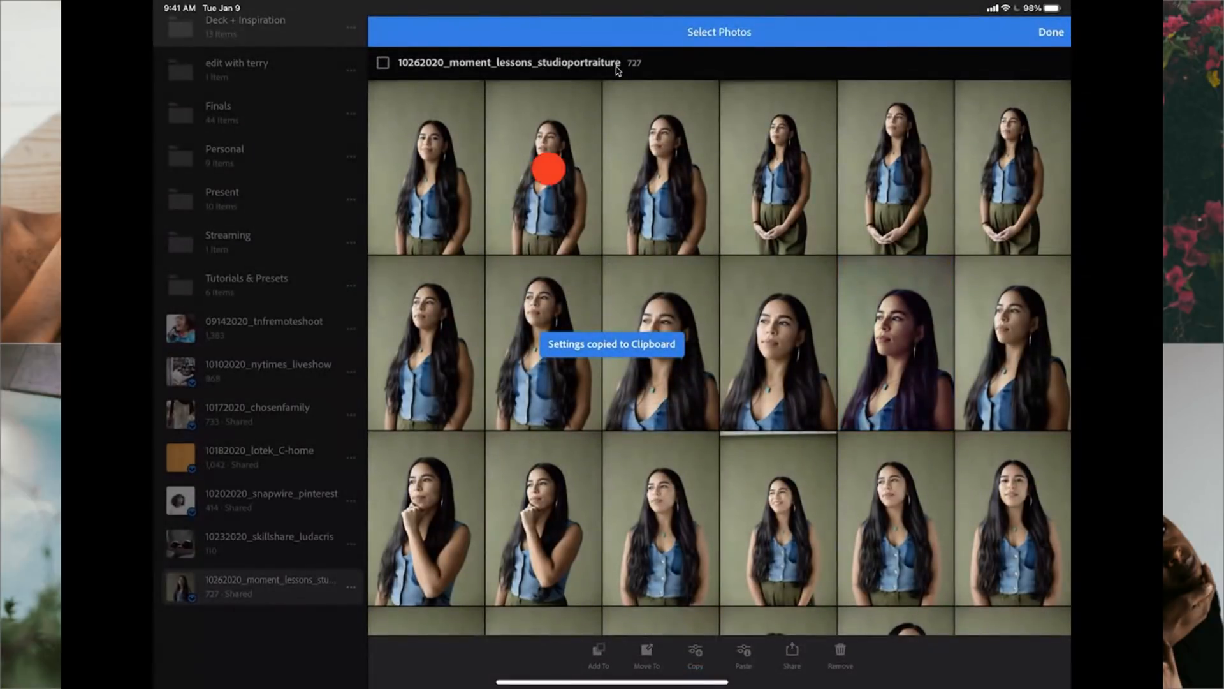
left_click(666, 161)
left_click(860, 155)
left_click(578, 187)
left_click_drag(579, 187, 758, 366)
left_click(744, 653)
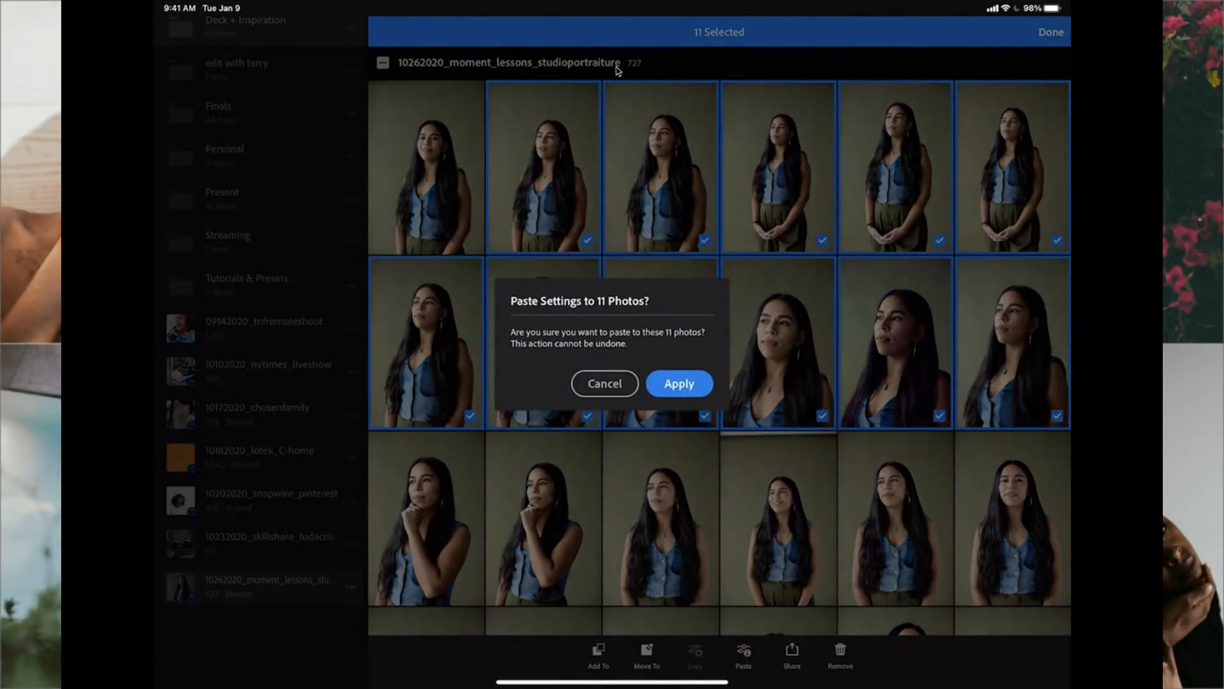
left_click(679, 383)
left_click(1051, 32)
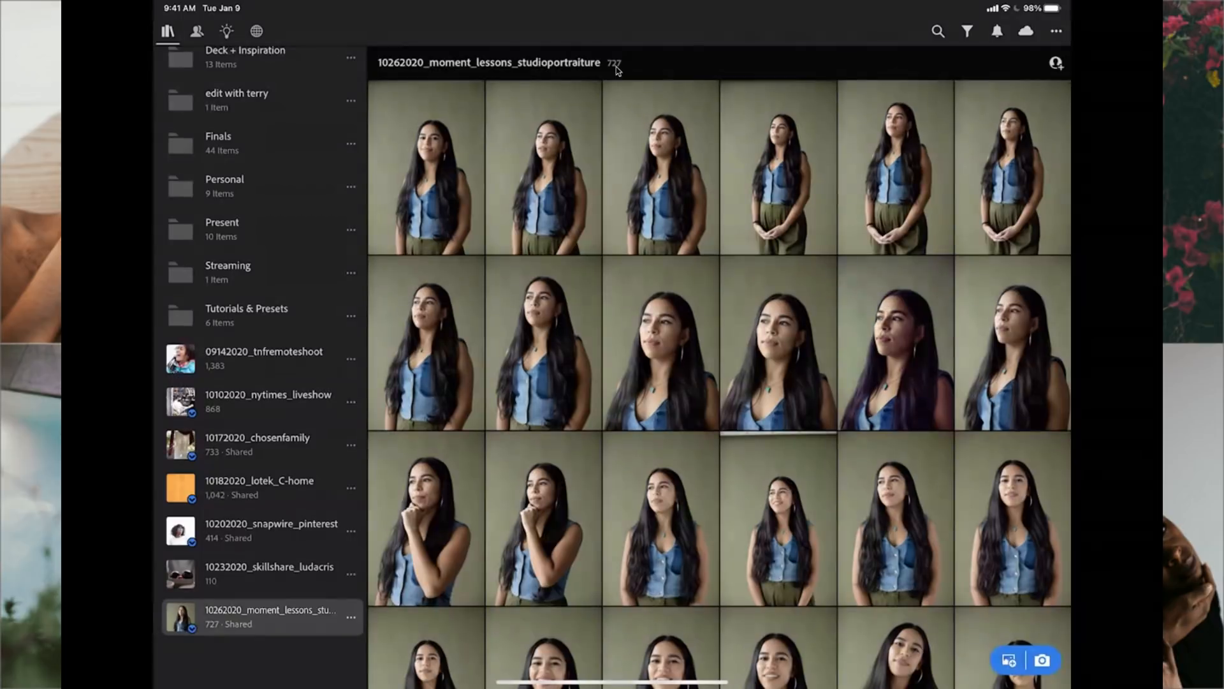
- Open the 10172020_chosenfamily album and open a portrait of the man in the bucket hat and blue hoodie
left_click(274, 438)
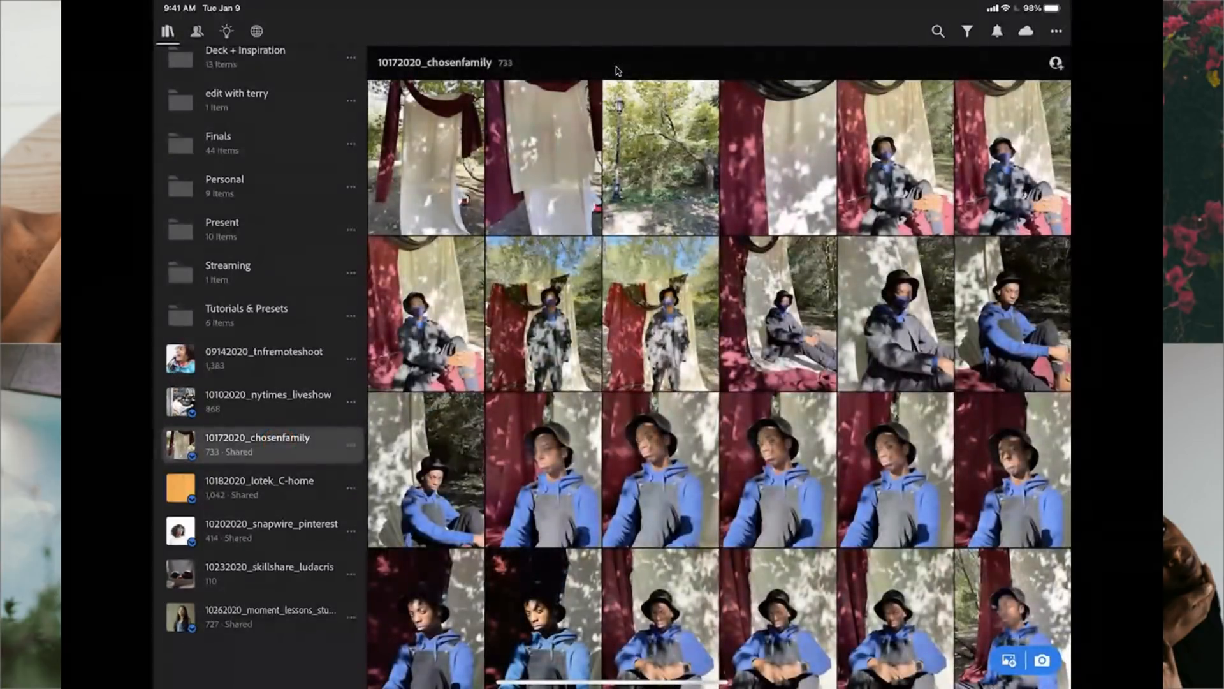
left_click(655, 483)
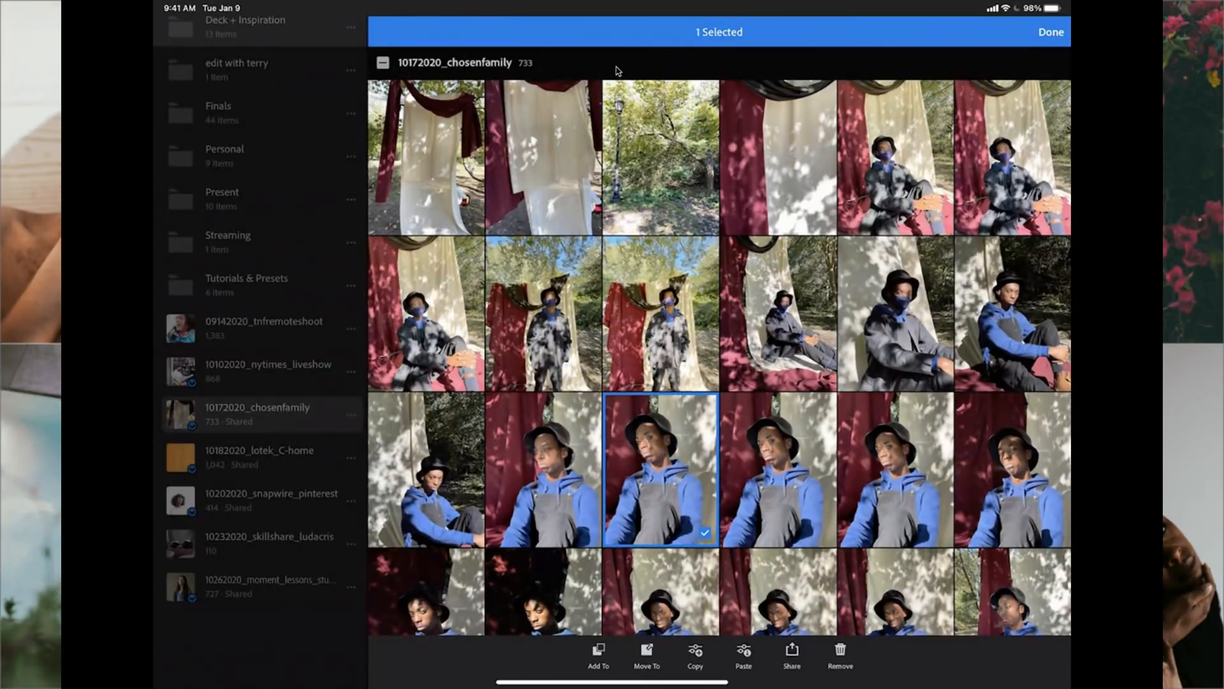
left_click(1048, 33)
left_click(675, 473)
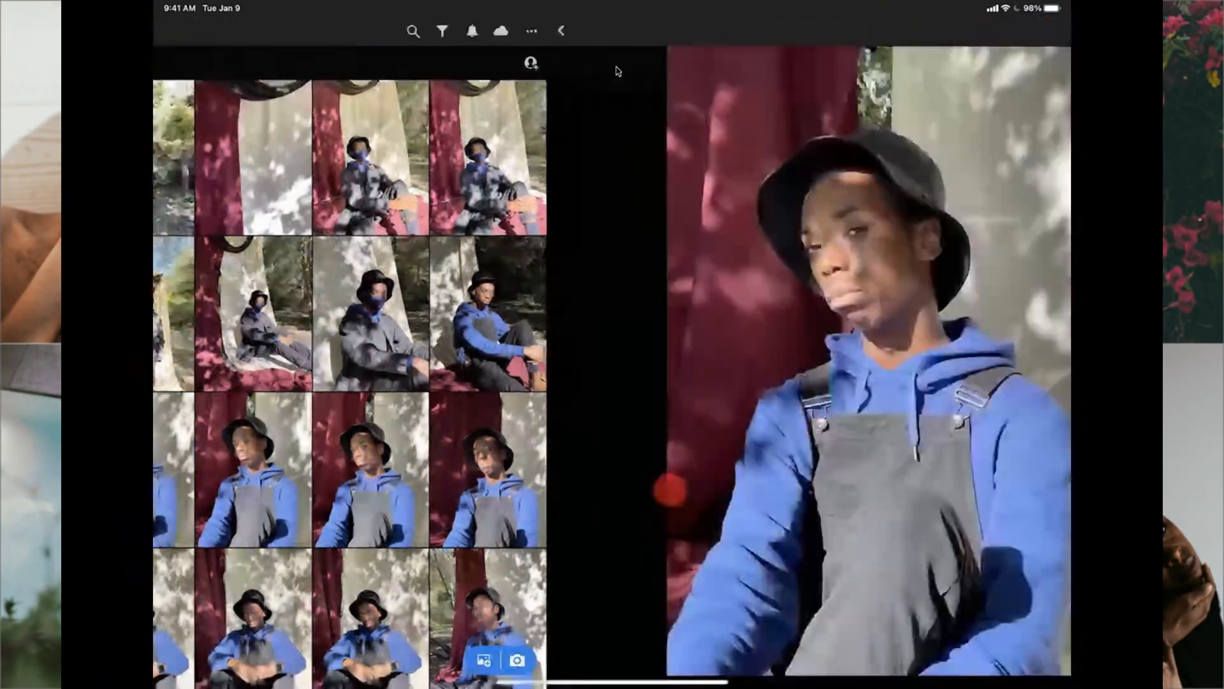
- Apply "terry white stream test preset" from Saved Presets to the bucket-hat portrait
left_click(1056, 92)
left_click_drag(930, 476, 937, 274)
left_click_drag(936, 347, 929, 374)
left_click(929, 446)
left_click_drag(929, 447, 978, 401)
left_click(970, 508)
left_click(969, 492)
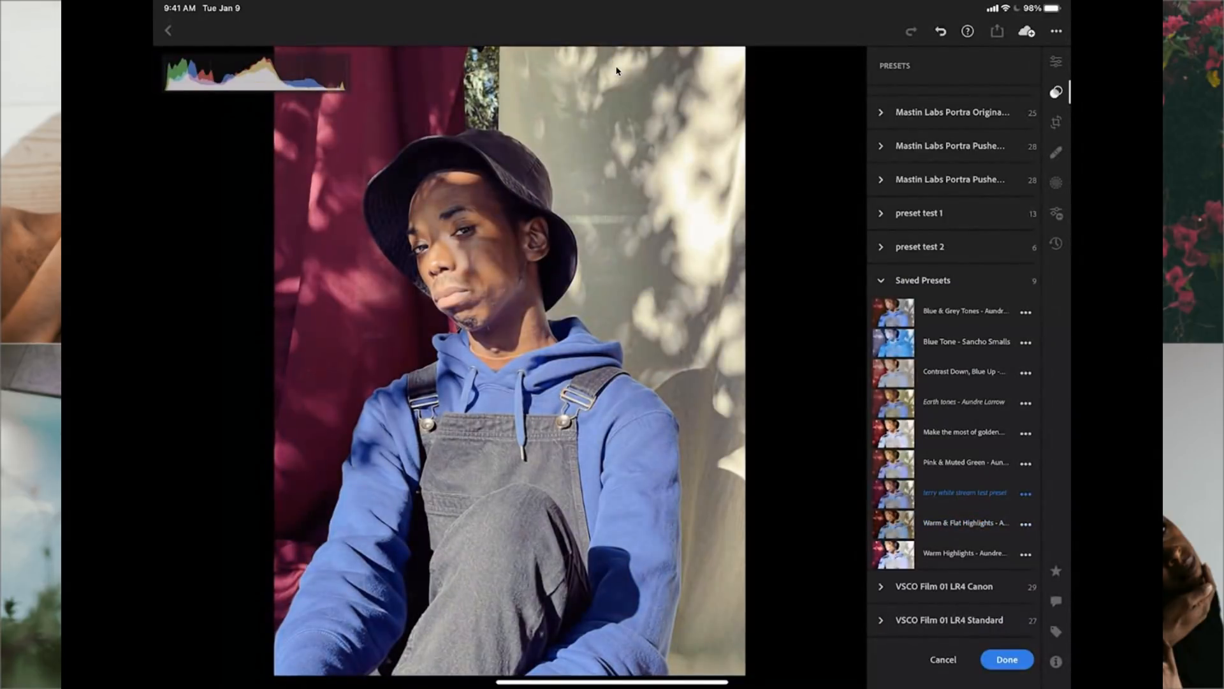
left_click_drag(695, 456, 695, 456)
- View the preset's update, rename and delete options without changing it, and accept the preset on the photo
left_click(1026, 493)
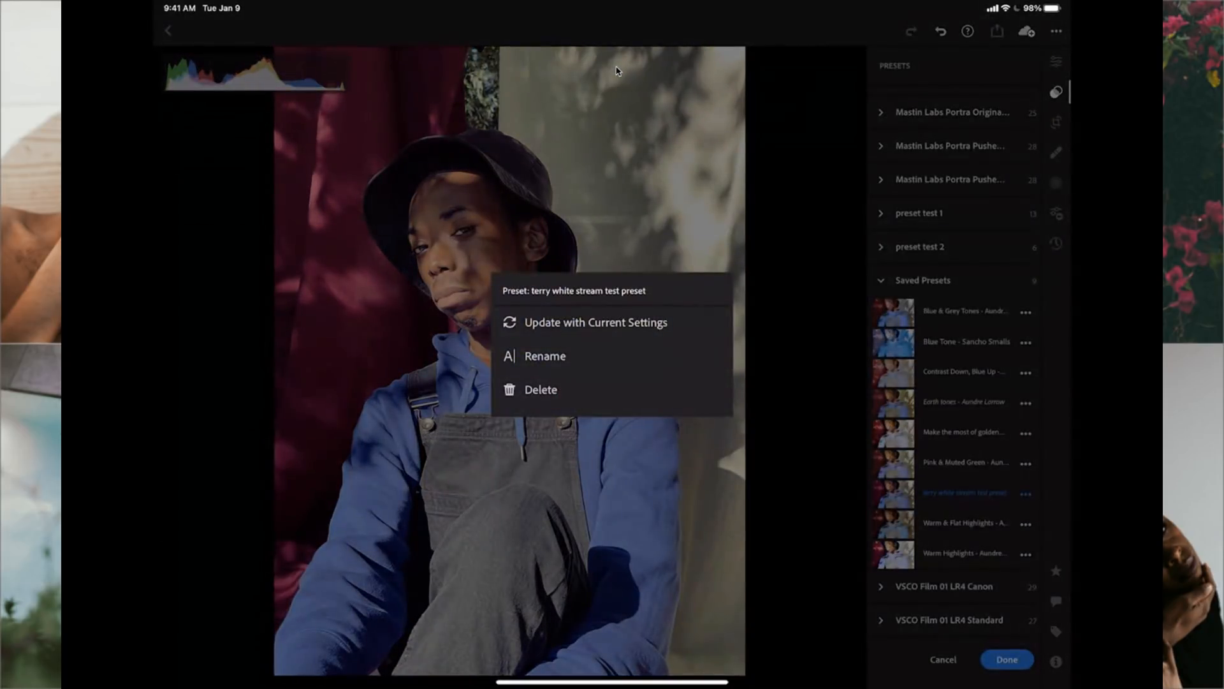
left_click(830, 591)
left_click(1007, 658)
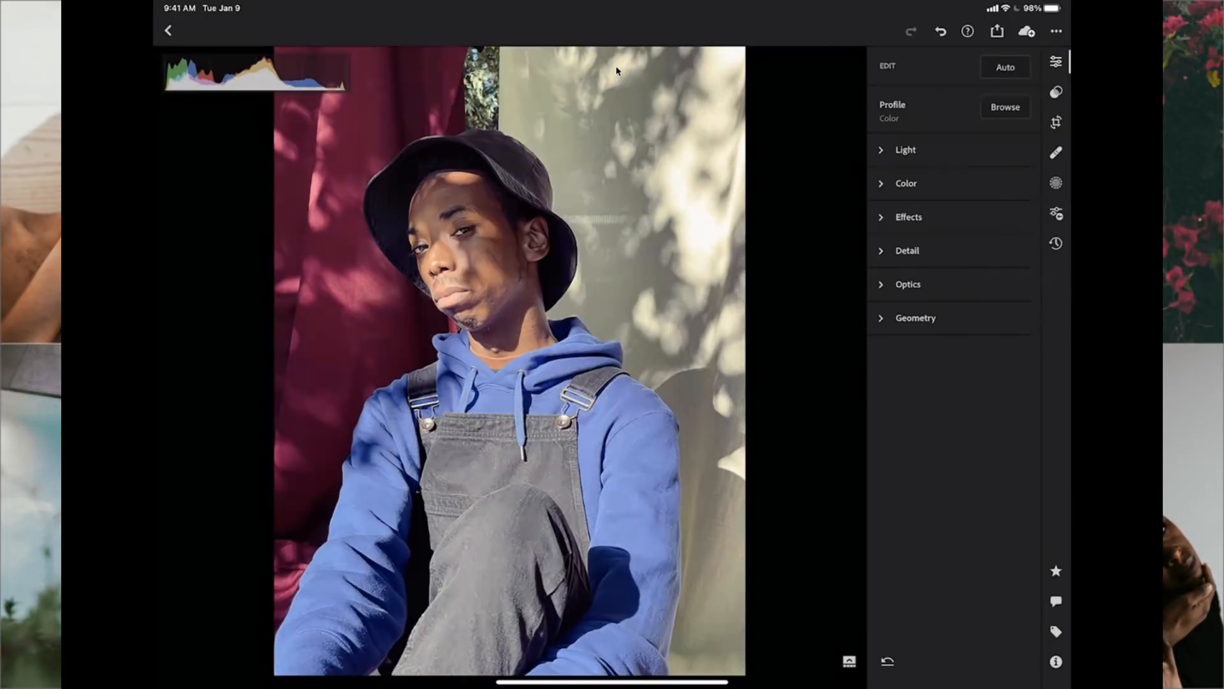
- Leave the photo and view the recently viewed tutorials in the Learn section
left_click(168, 30)
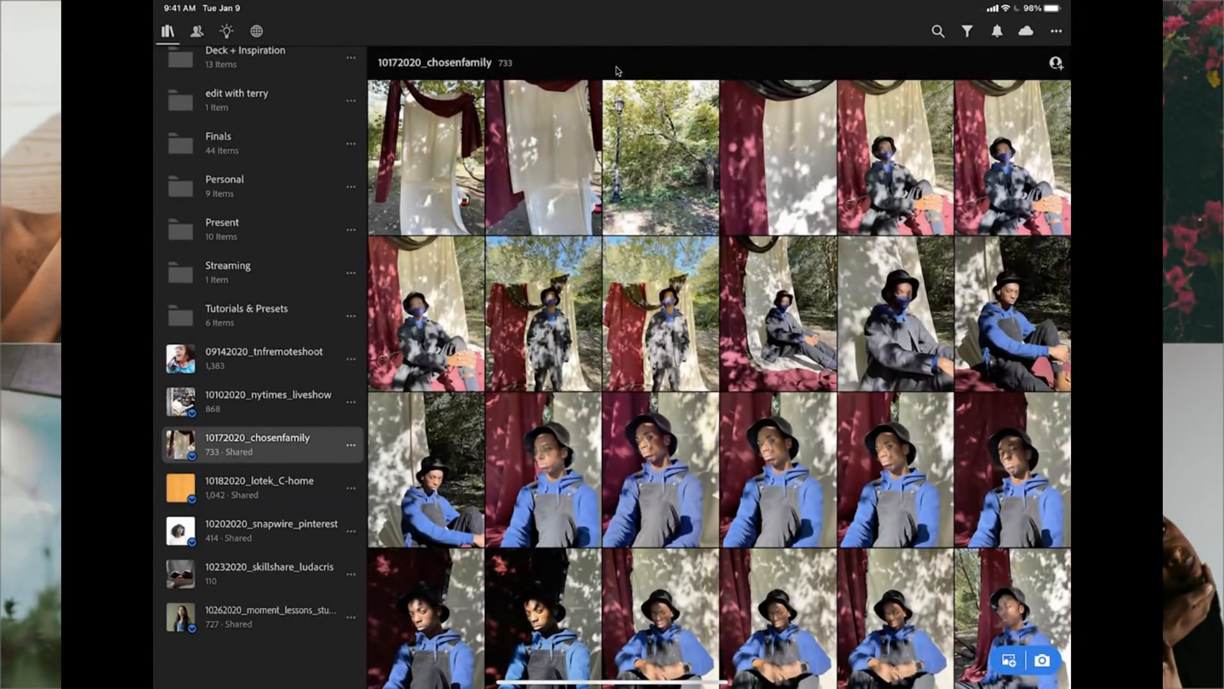
left_click(226, 31)
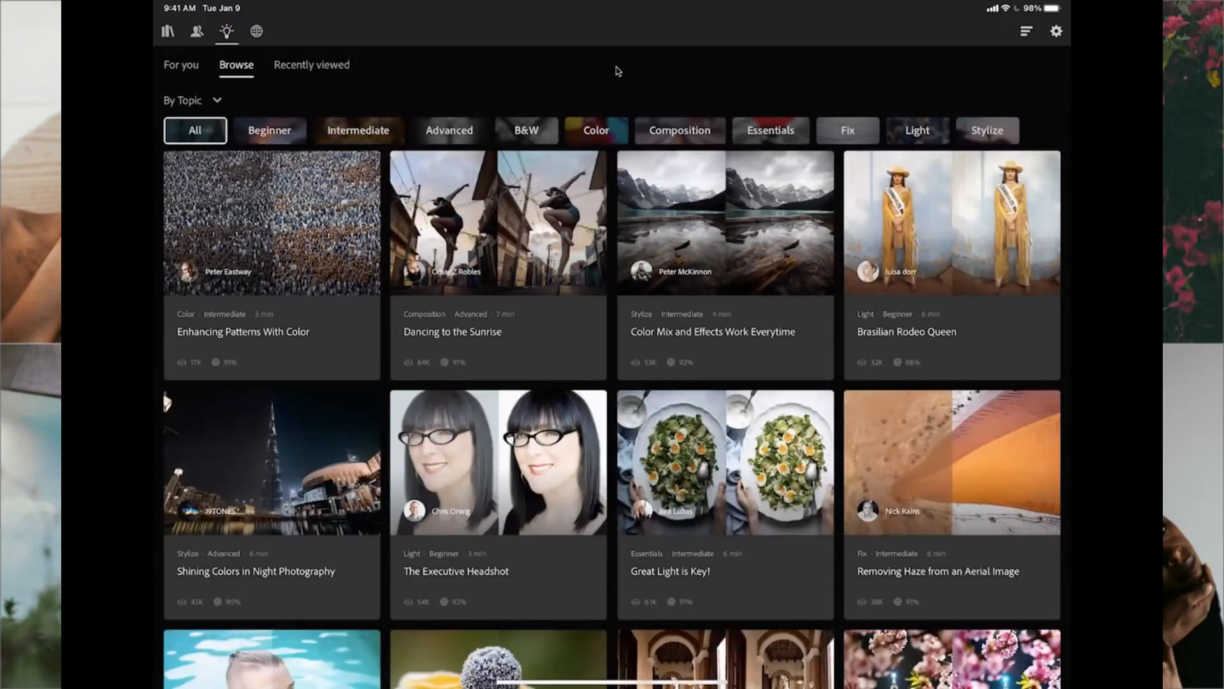
left_click(331, 65)
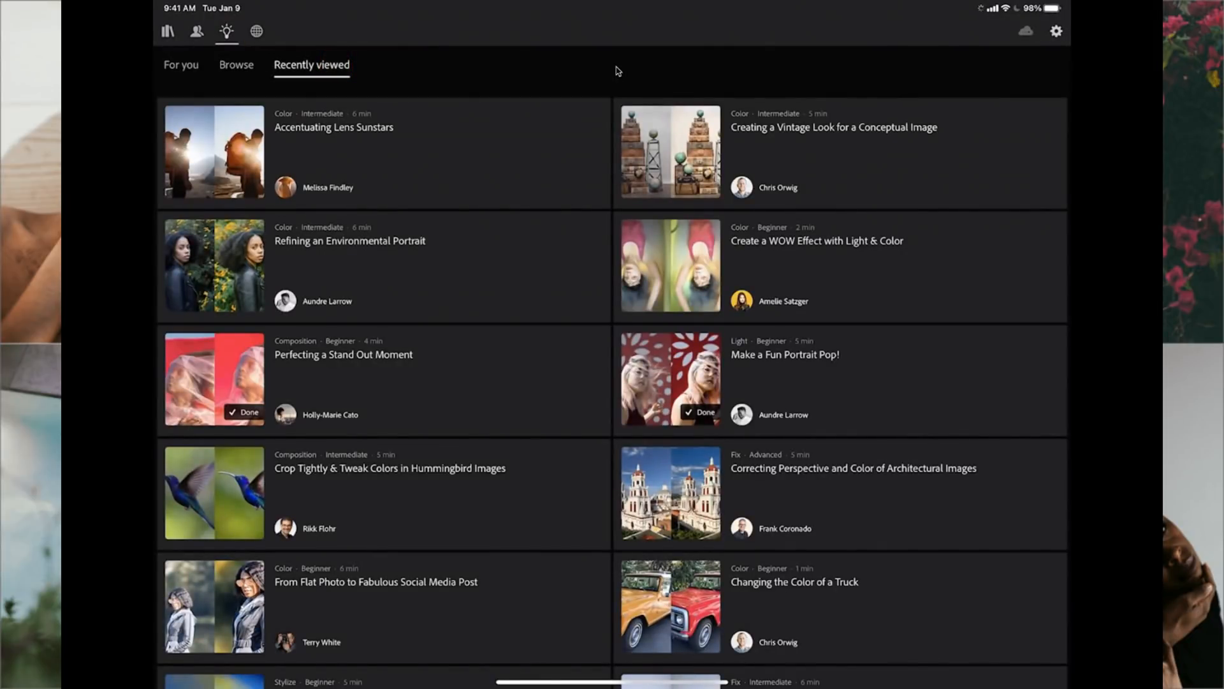
- Open the photographer's community profile and view the shared edit of the short-haired woman in a dark shirt
left_click(257, 30)
left_click(185, 246)
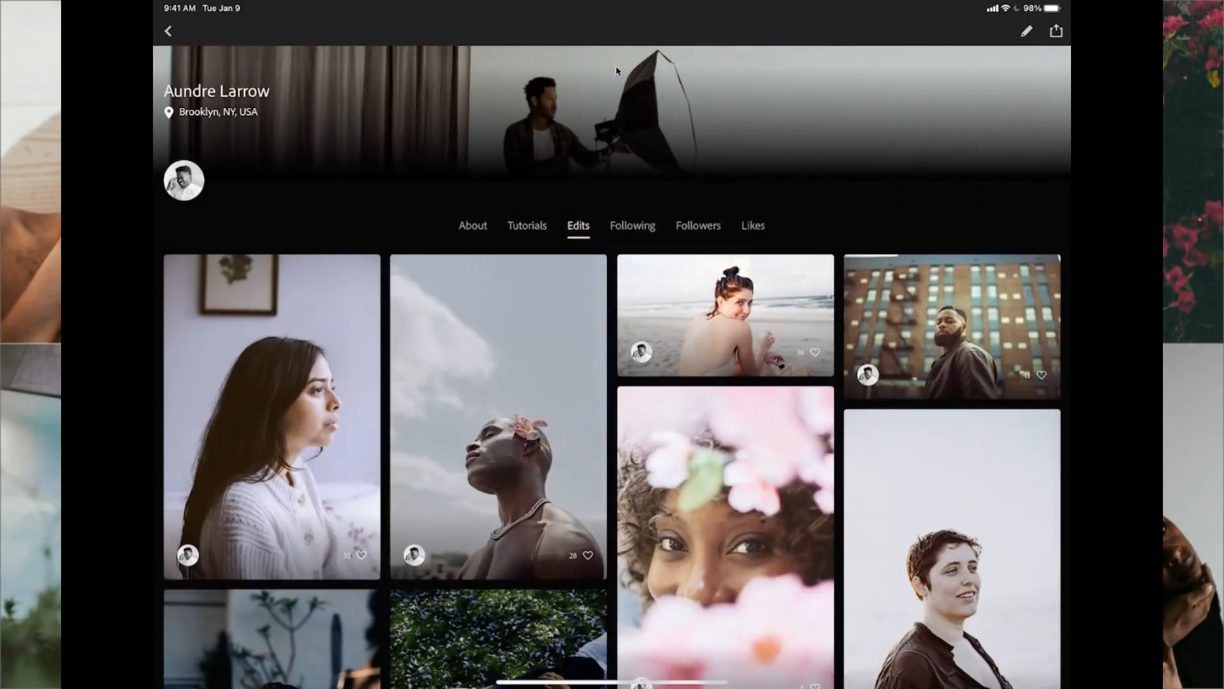
scroll(678, 459, "down", 5)
left_click(899, 278)
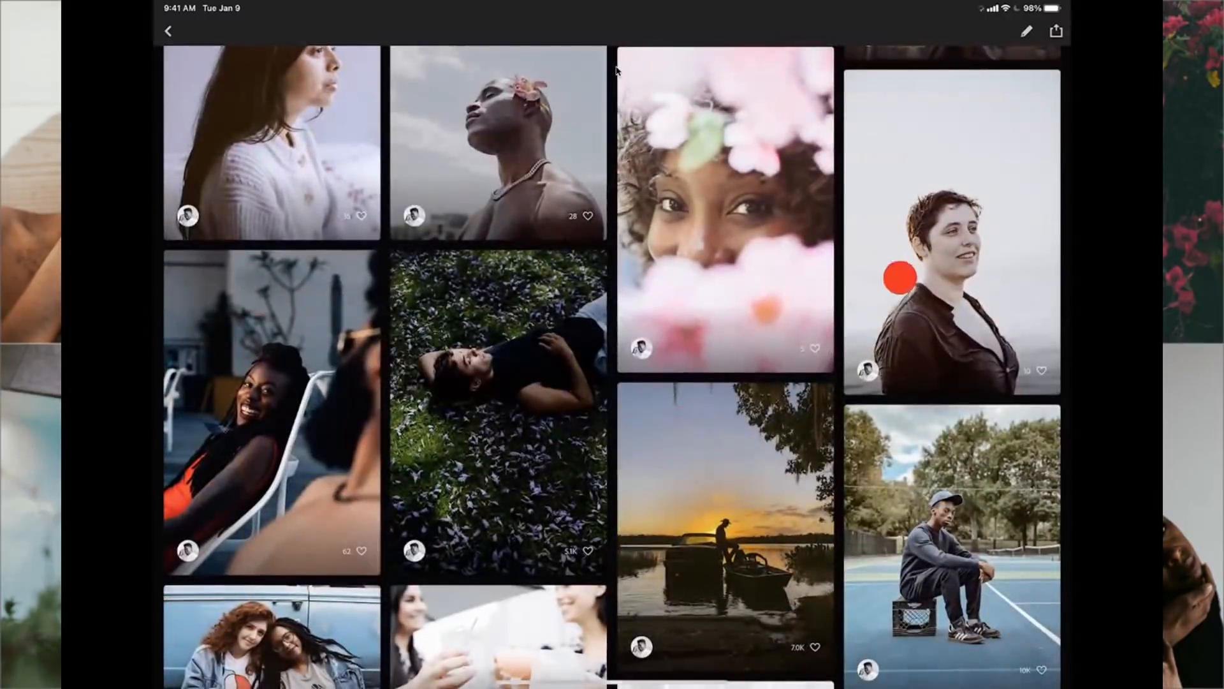
left_click(612, 344)
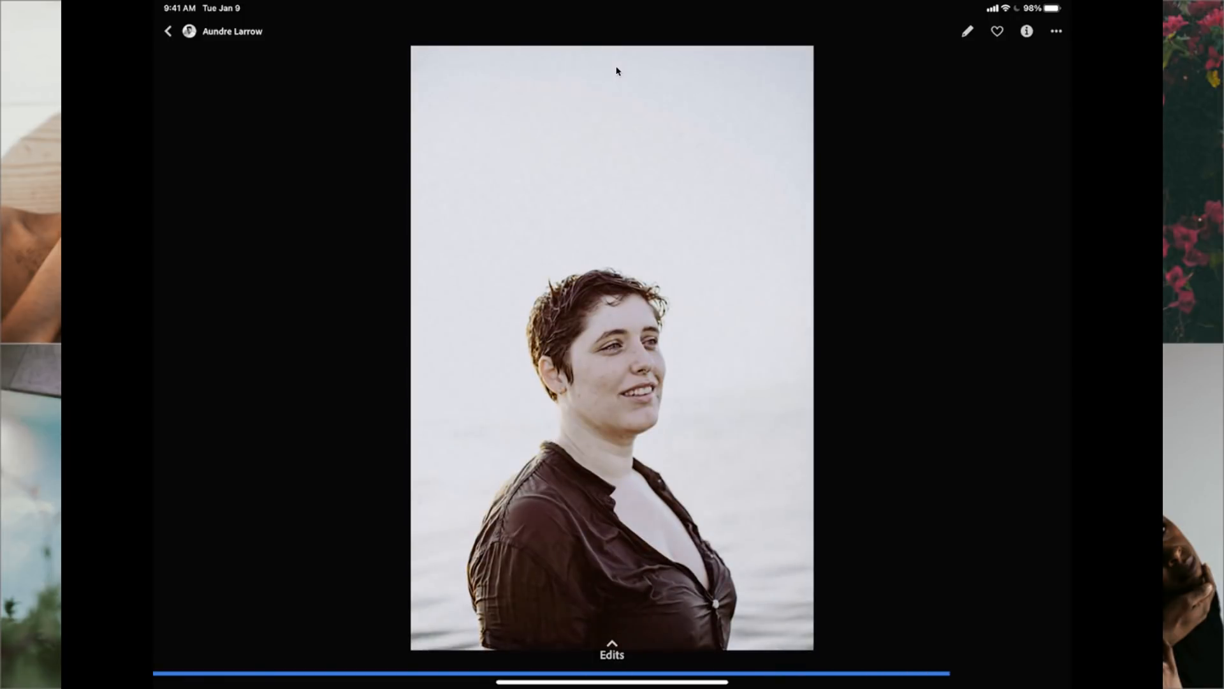
- Review the shared portrait's edit settings through to the Save as Preset option and return to the profile's edits
left_click_drag(636, 644, 681, 402)
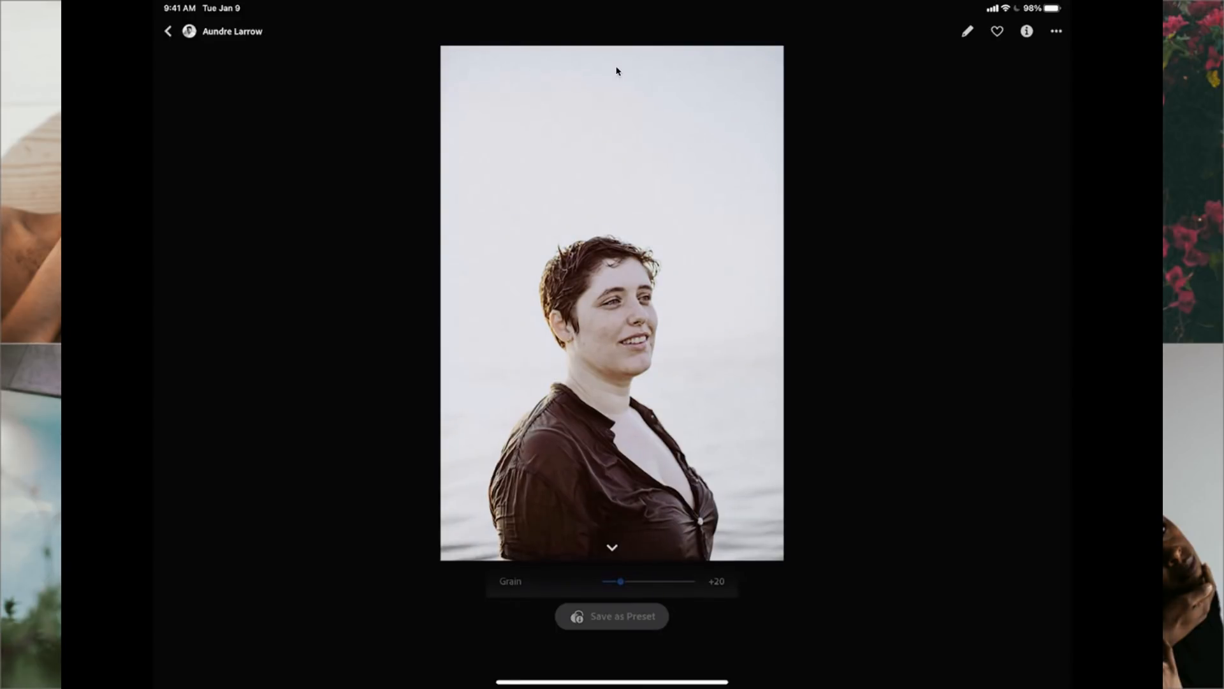
left_click_drag(599, 637, 582, 658)
left_click(170, 41)
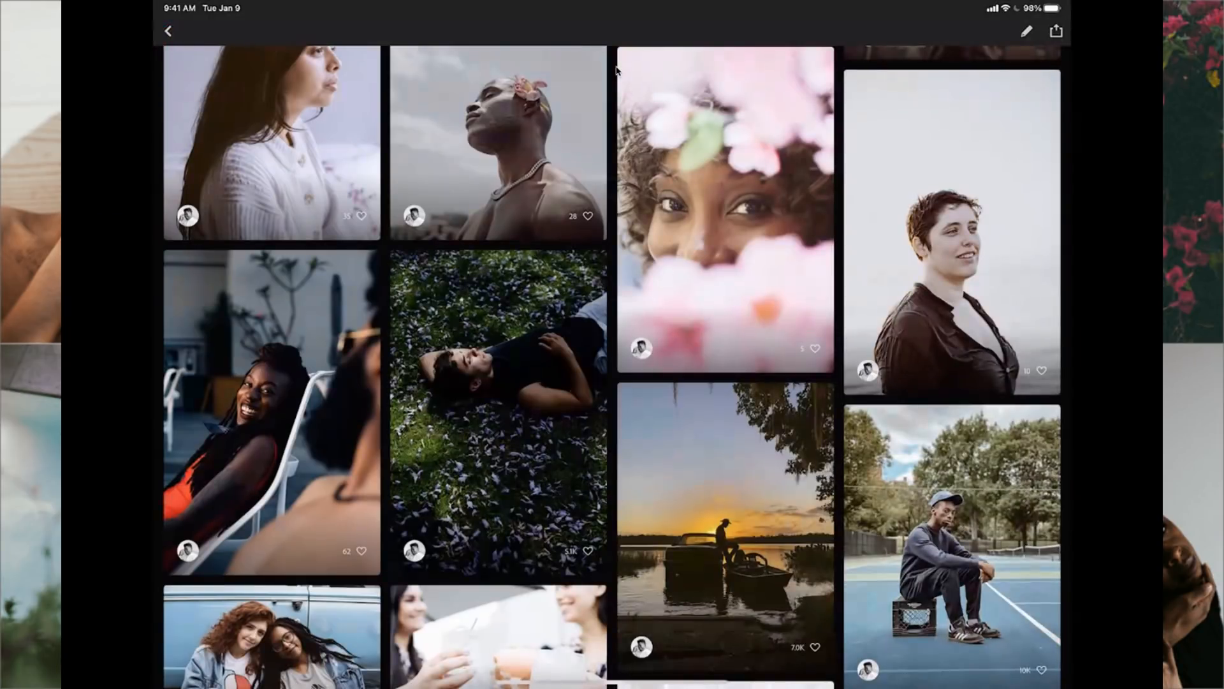
- Leave the photographer's profile, view the Learn section's recommended tutorials, and return to the community's shared edits
left_click(168, 30)
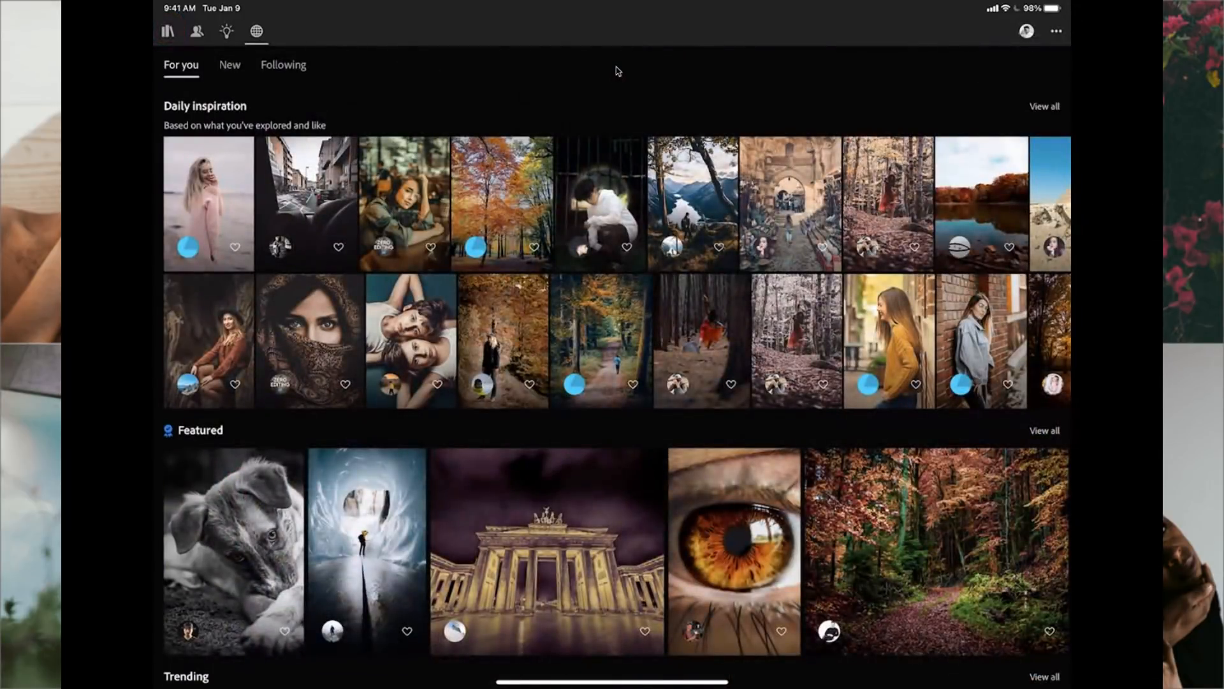
left_click(226, 30)
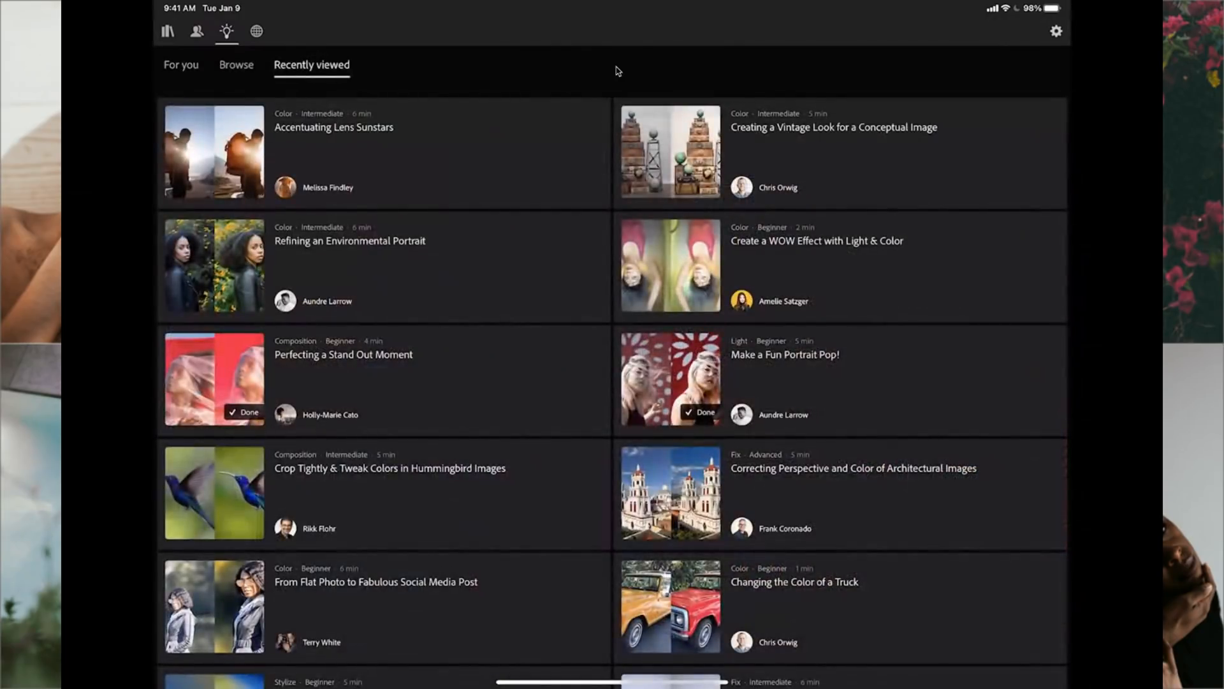
left_click(178, 65)
left_click(256, 30)
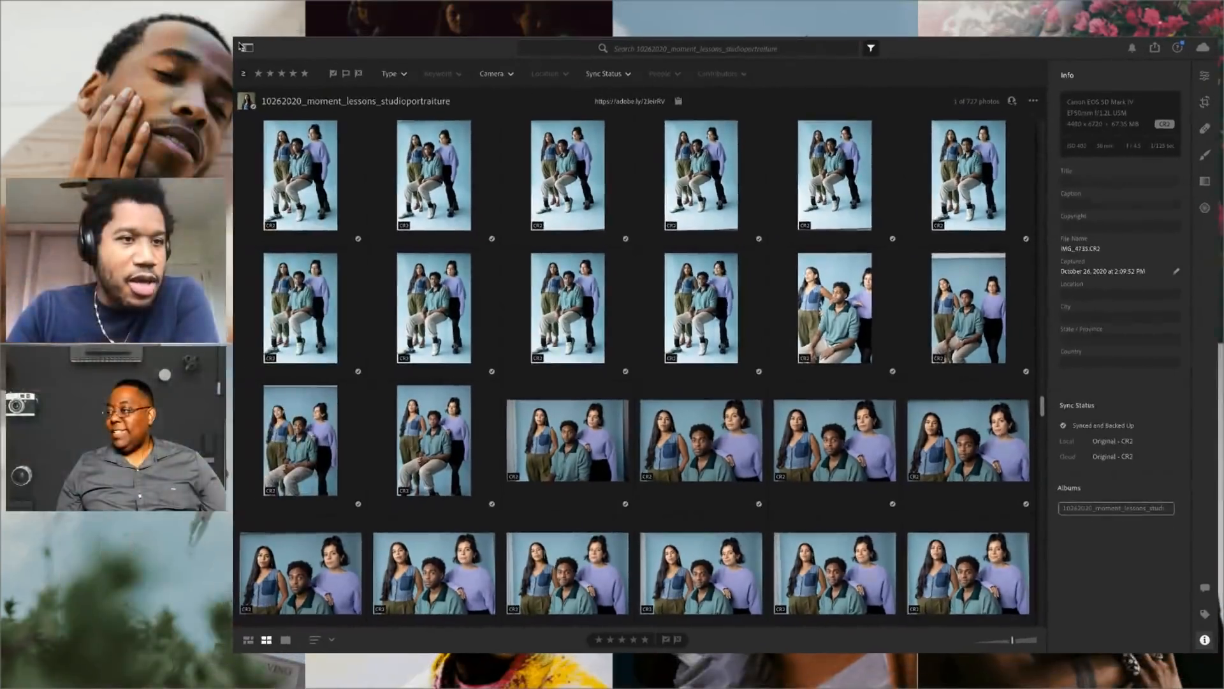
- Switch to desktop Lightroom, open the oct 29 submissions album's photo of sneakers dangling from a building, and hide the album list
left_click(77, 12)
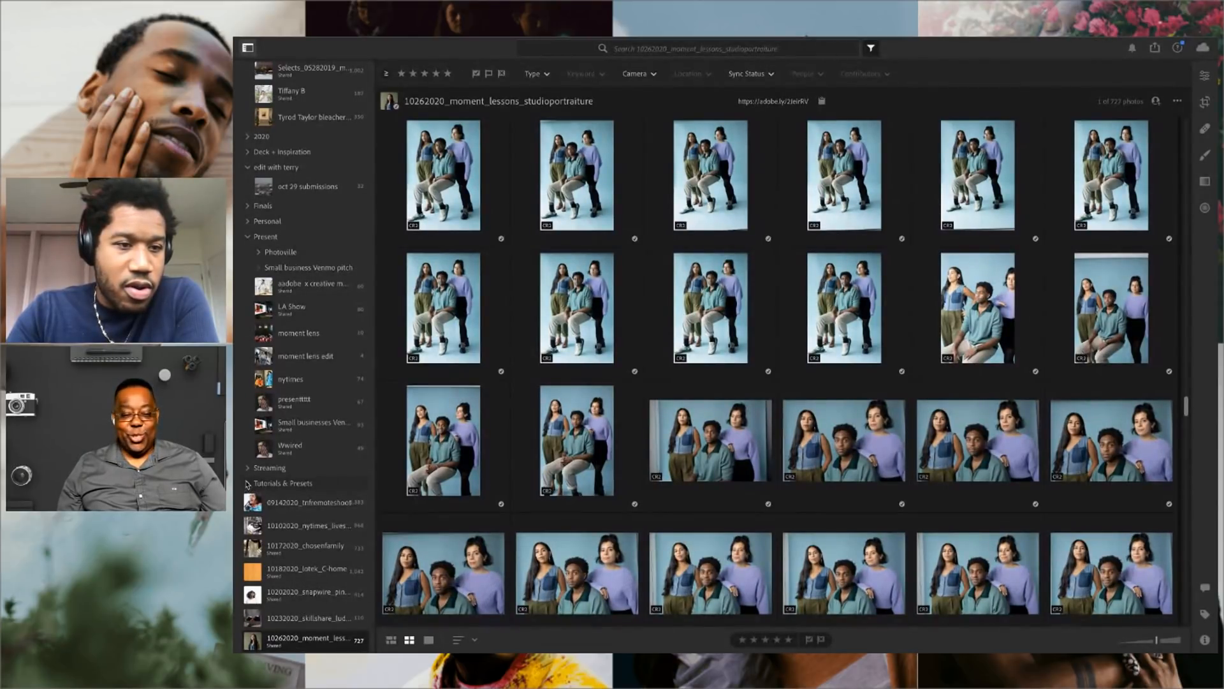
left_click(269, 190)
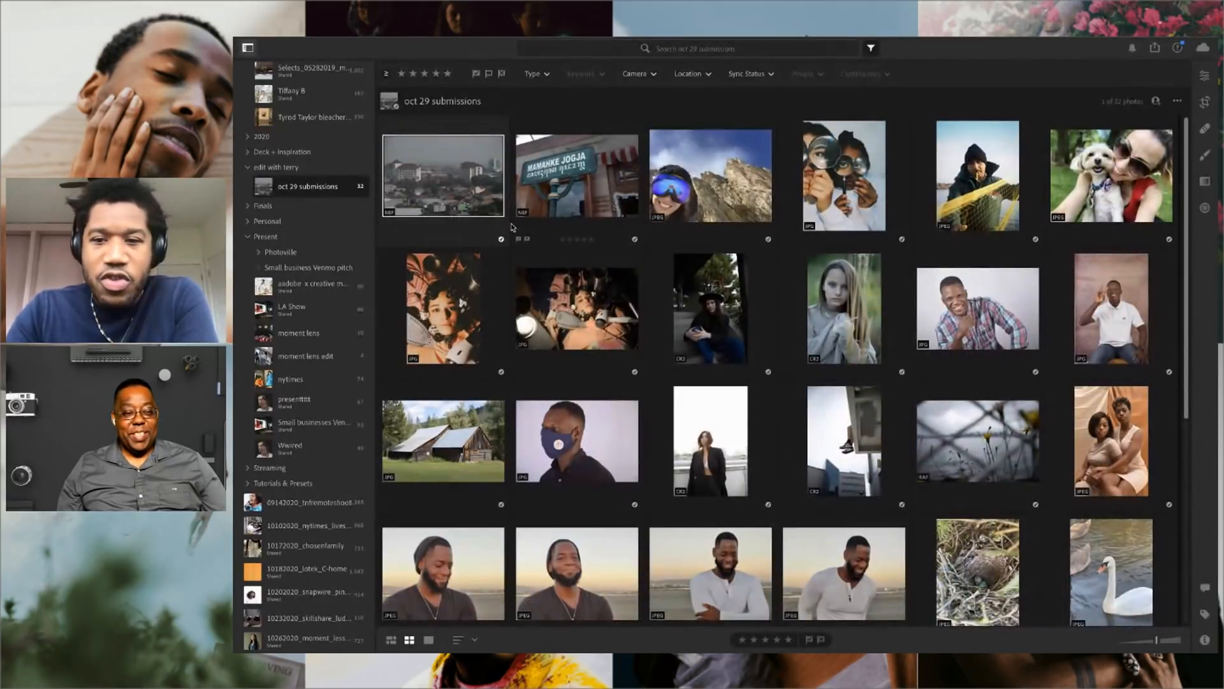
scroll(511, 227, "down", 2)
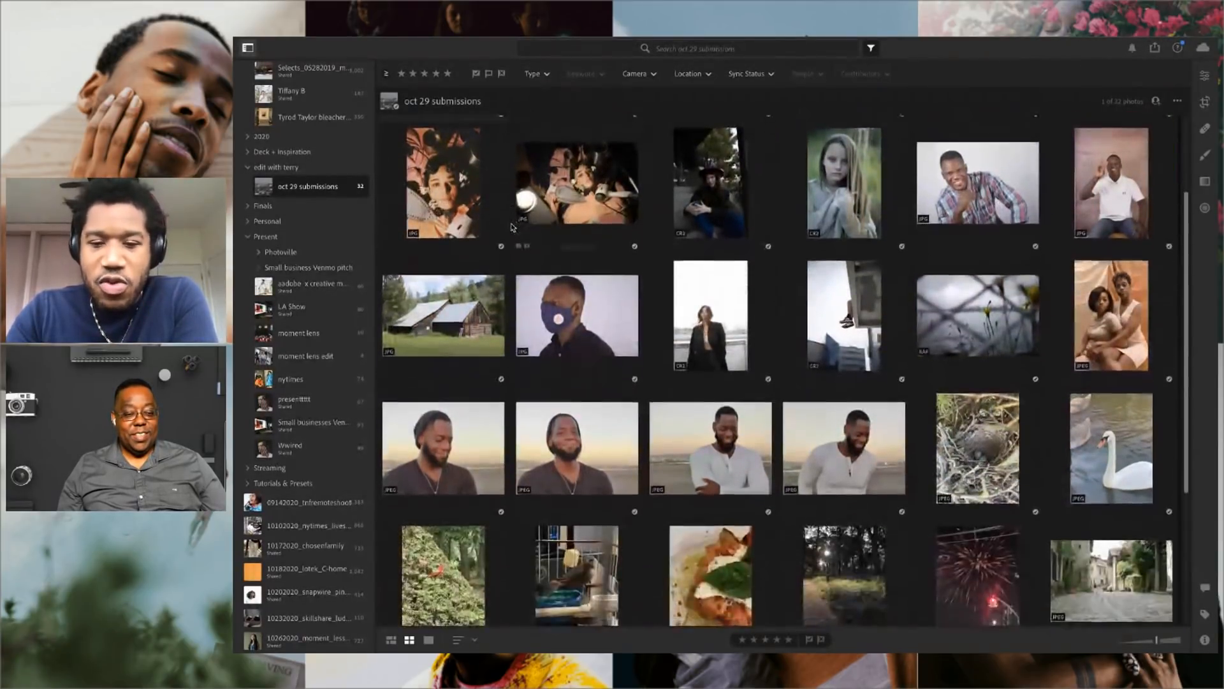
scroll(511, 227, "down", 3)
scroll(622, 246, "up", 2)
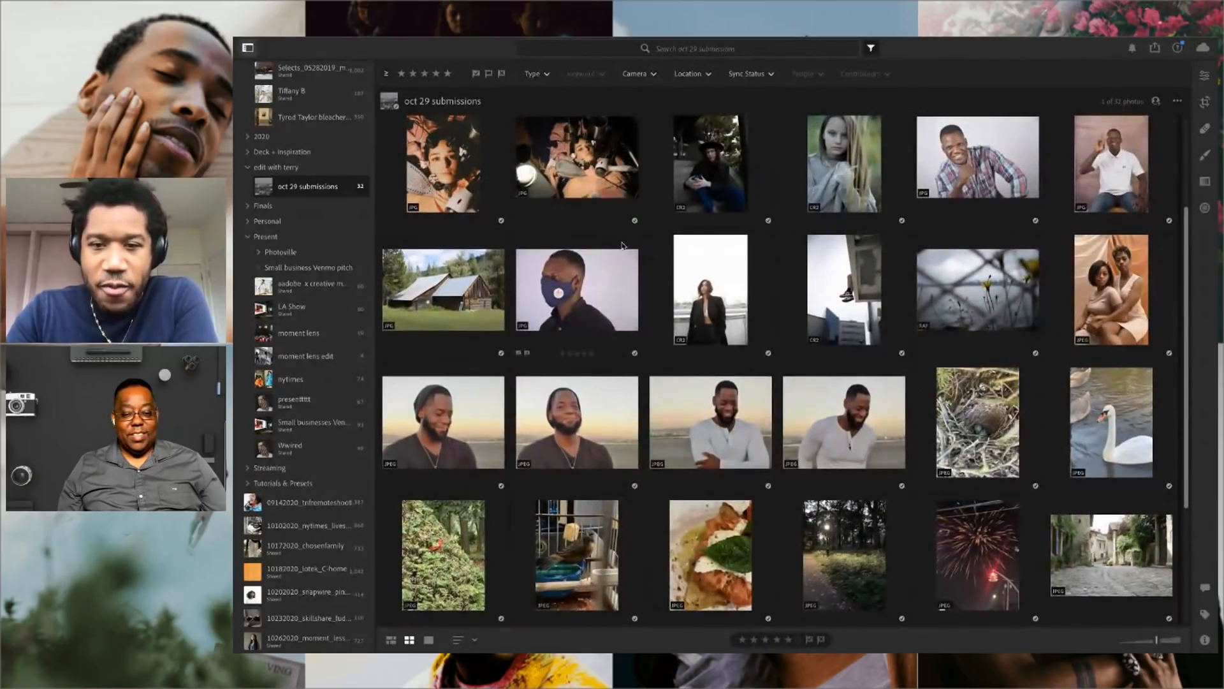
double_click(855, 274)
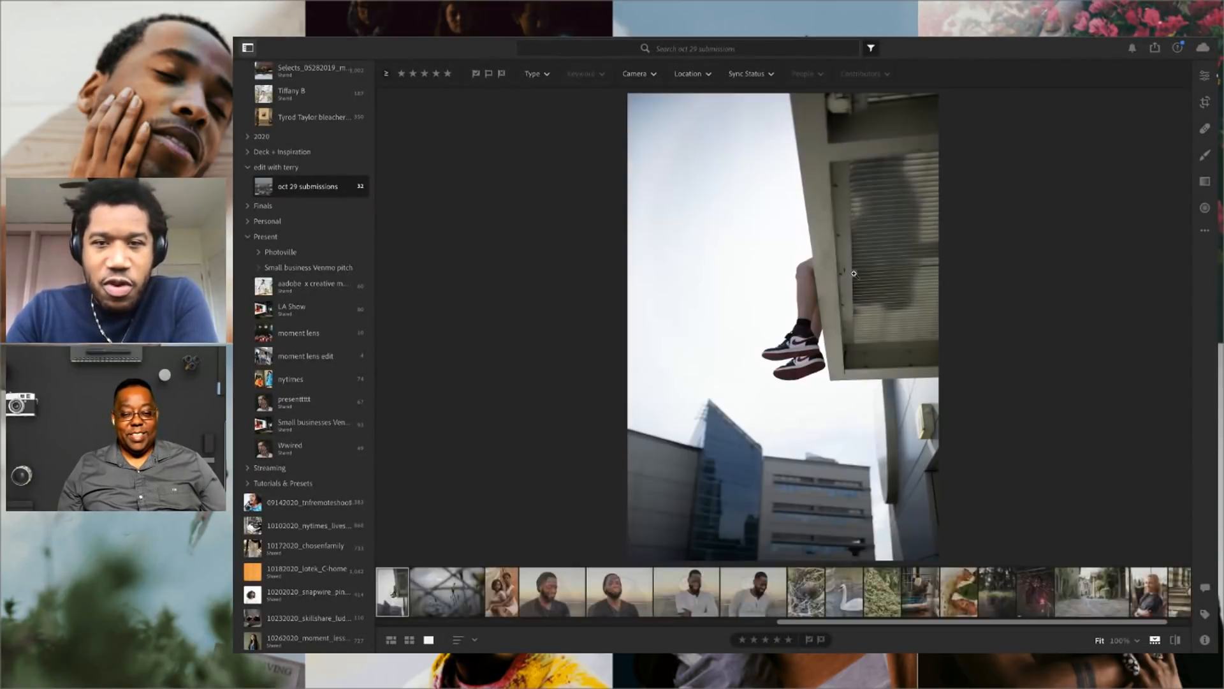
left_click(248, 48)
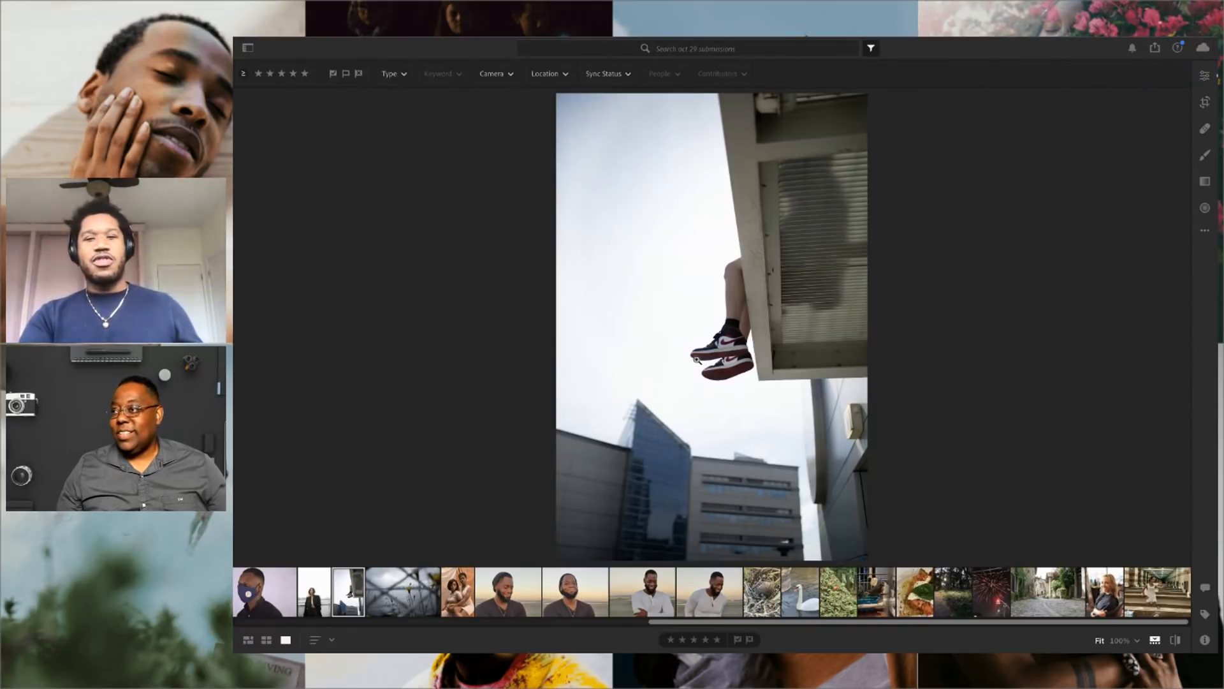
- Raise the sneaker photo's exposure and shadows slightly and its contrast moderately, then compare the close-up with the original
left_click(716, 355)
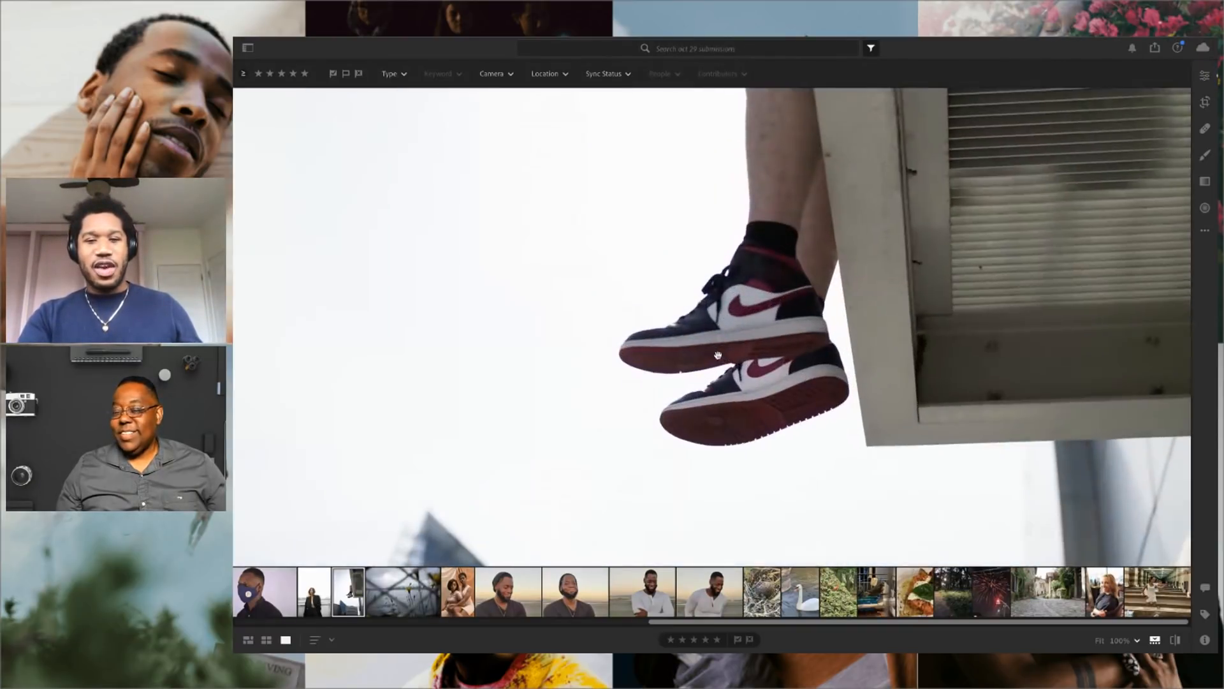
left_click(735, 340)
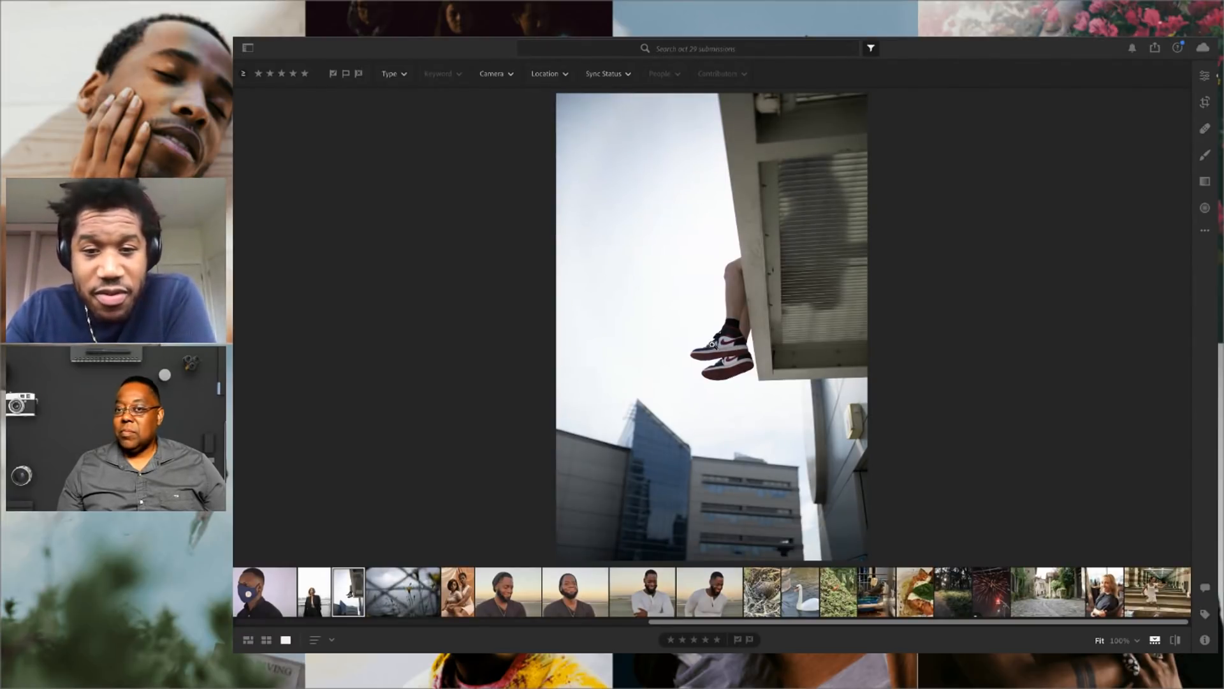
left_click(729, 349)
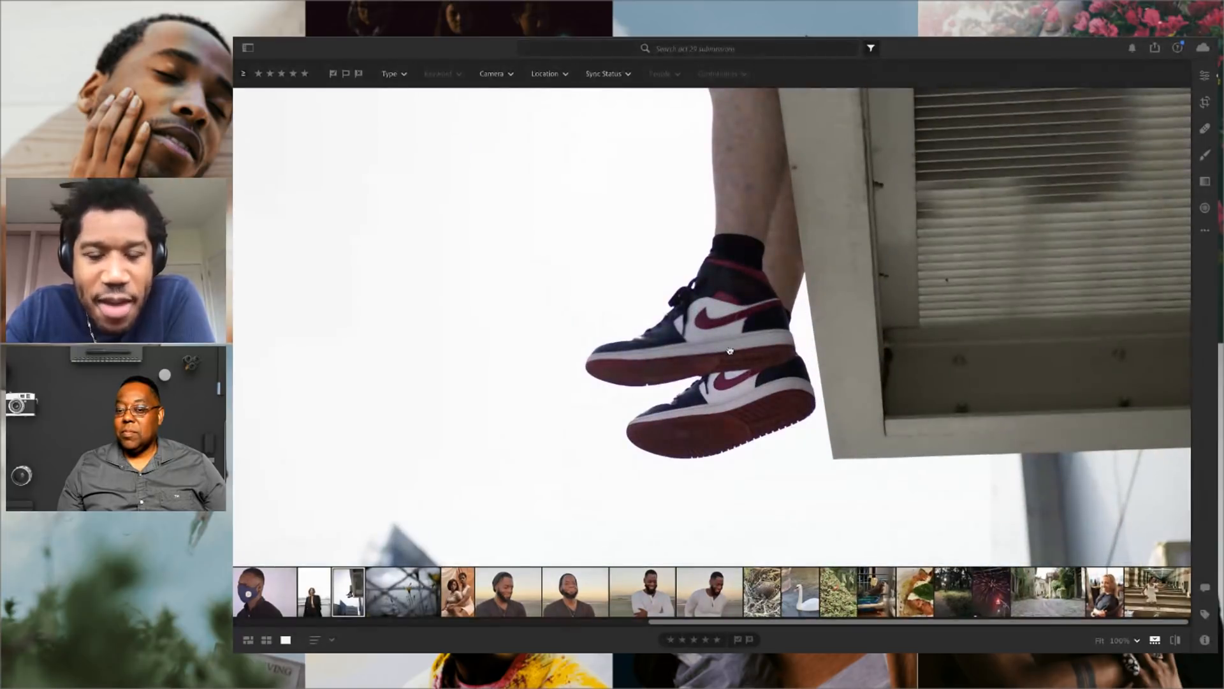
left_click(729, 348)
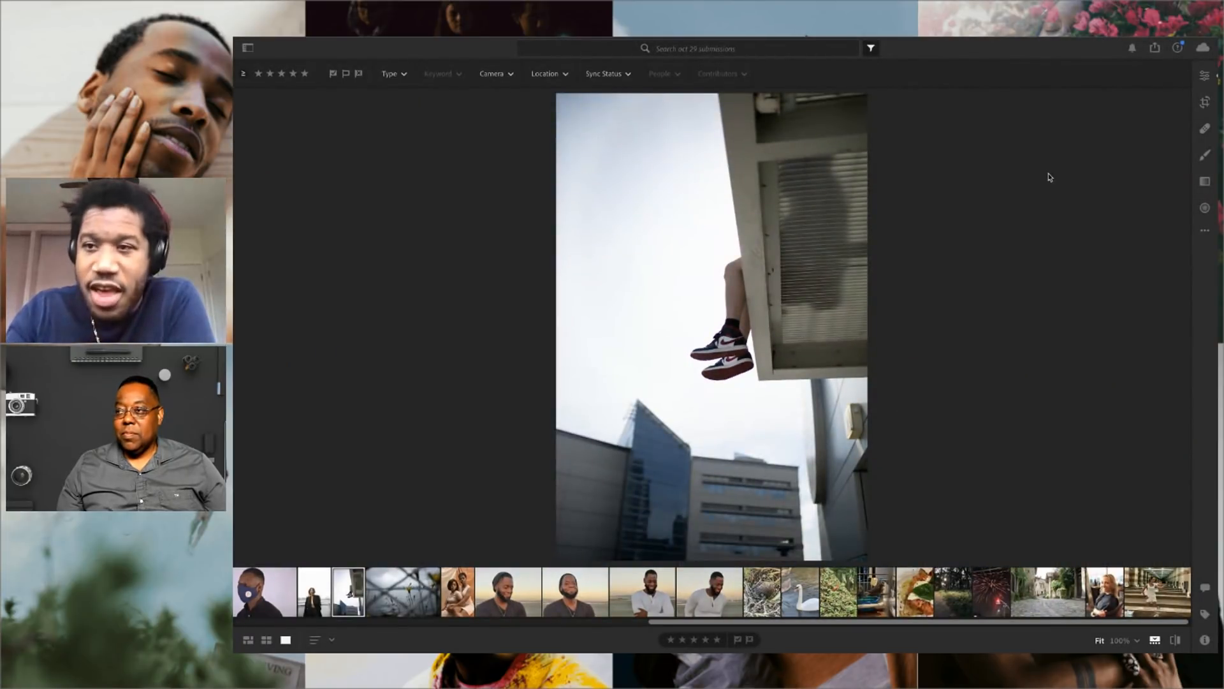
left_click(1204, 75)
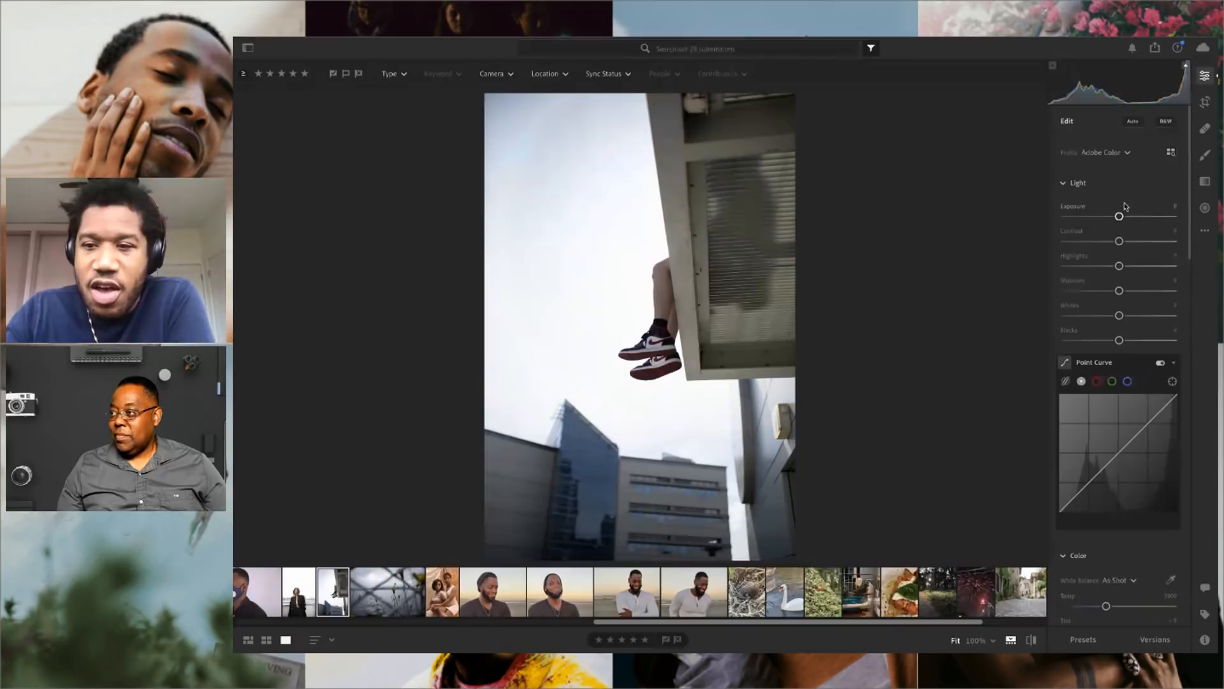
left_click_drag(1119, 241, 1121, 216)
left_click_drag(1119, 291, 1125, 292)
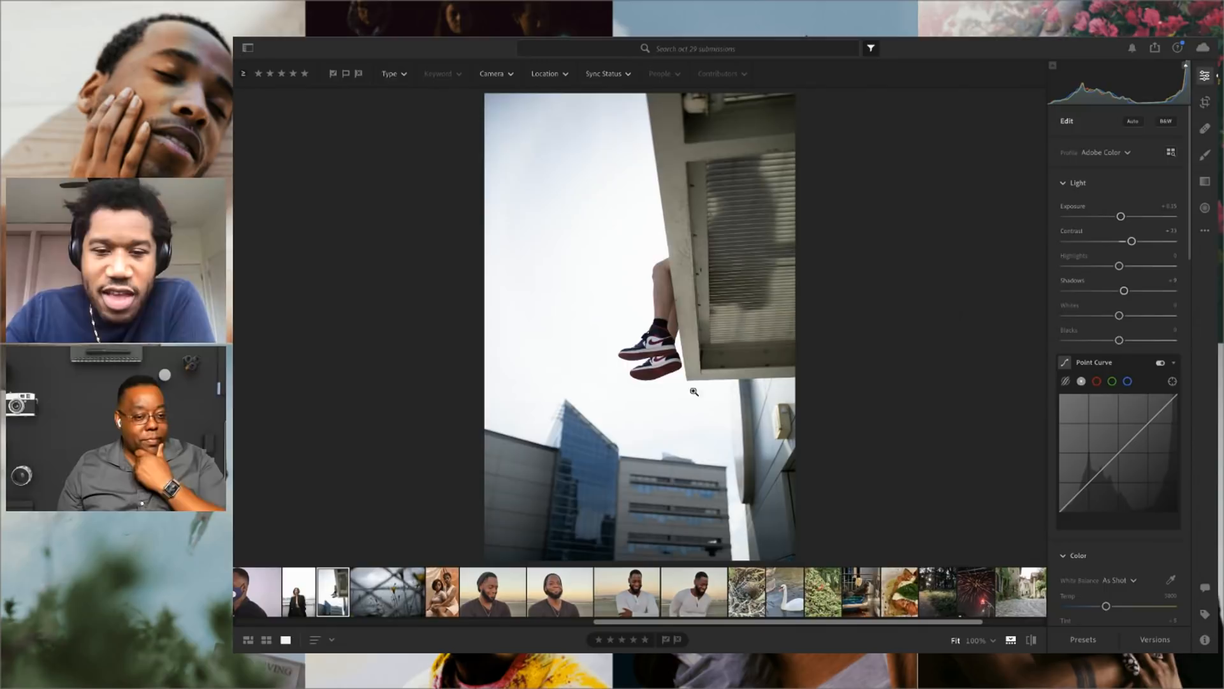
left_click(659, 332)
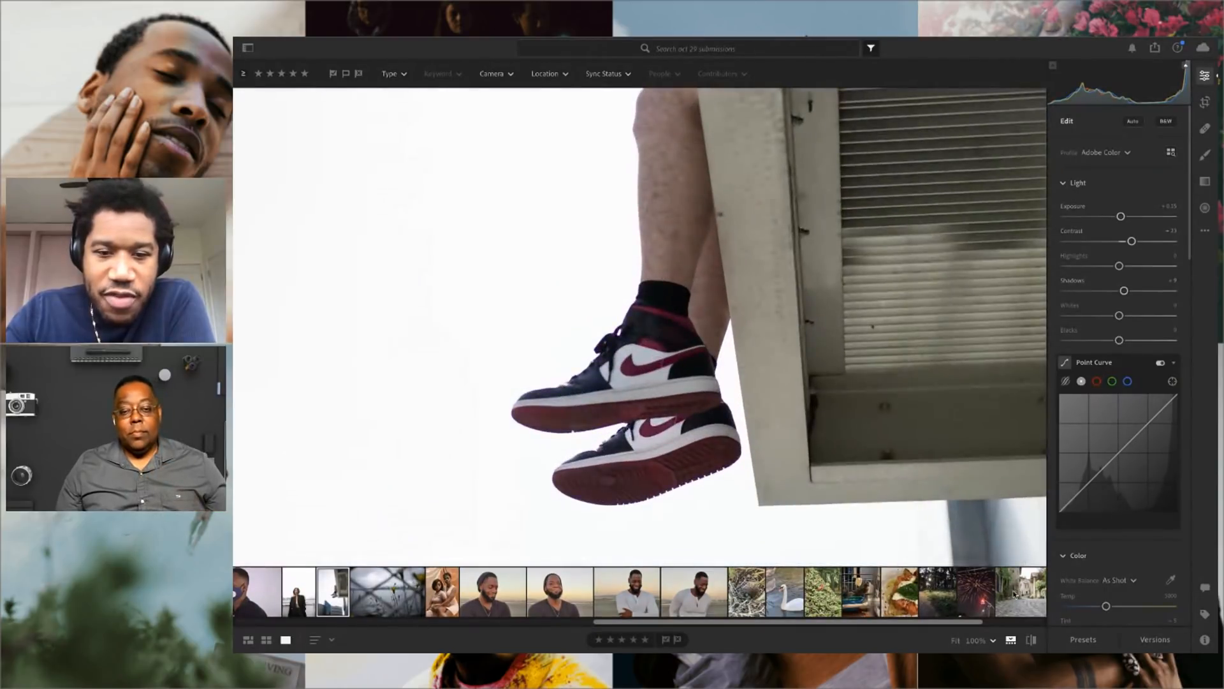
left_click(1031, 640)
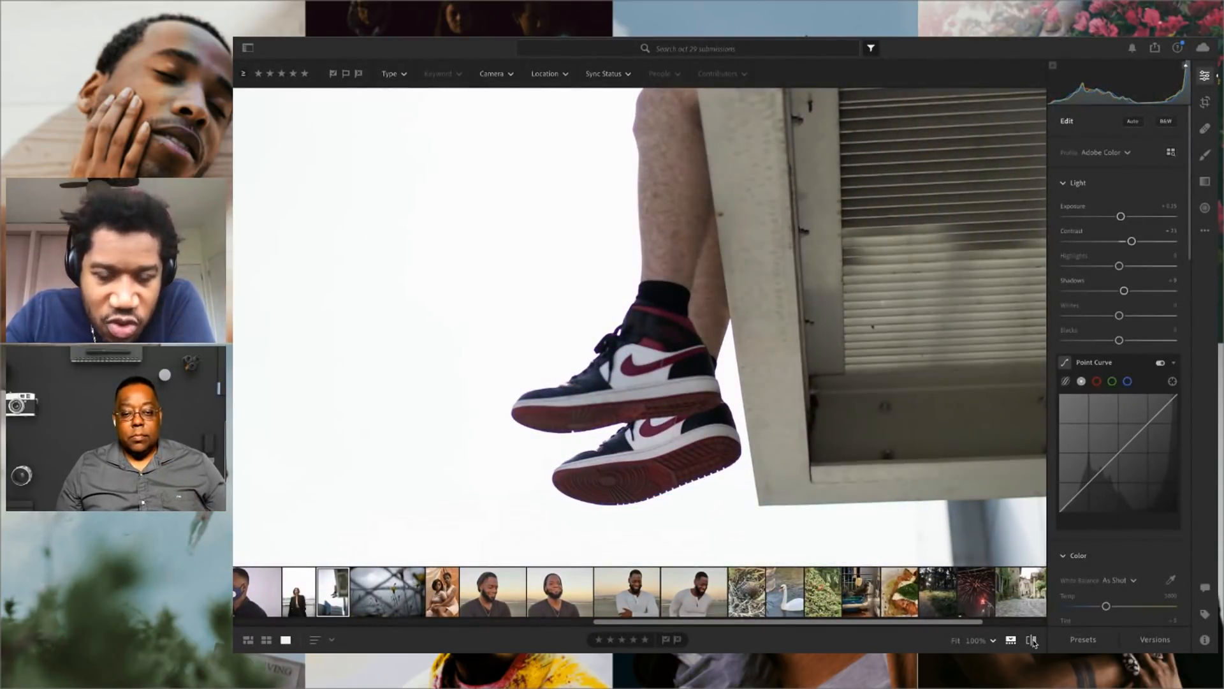
left_click(1031, 639)
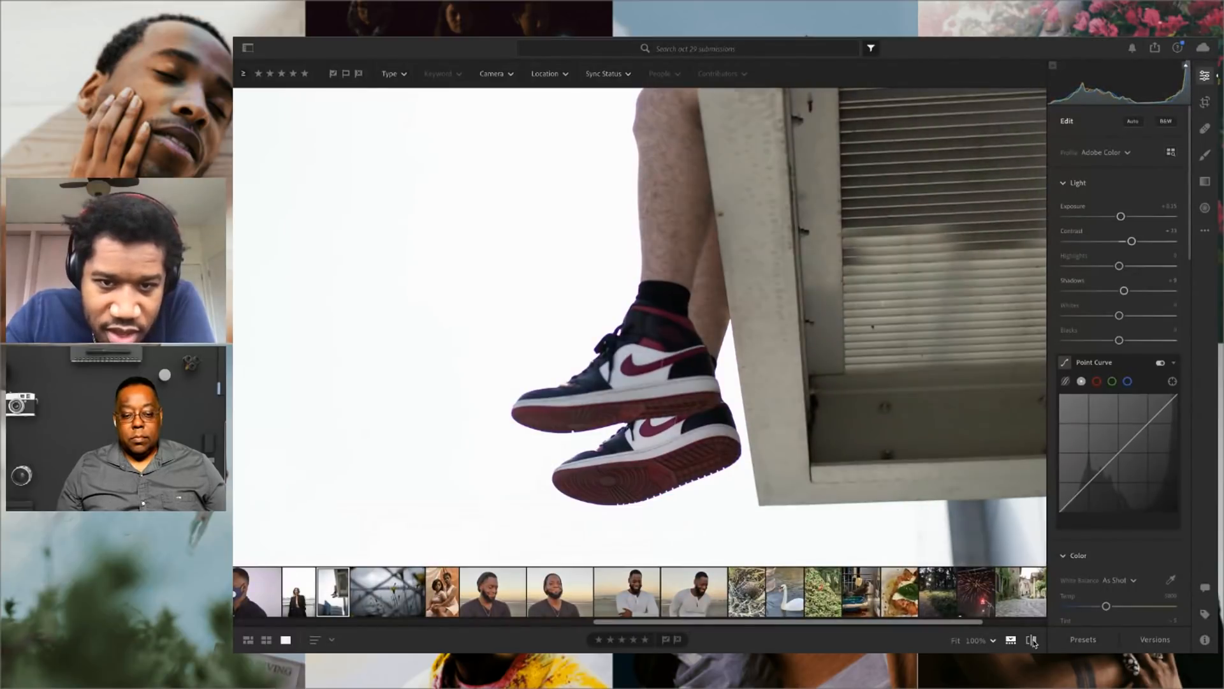
- In the Color Mixer, set the reds' saturation to +28 and luminance to +20, and shift their hue slightly toward orange
scroll(1095, 397, "down", 5)
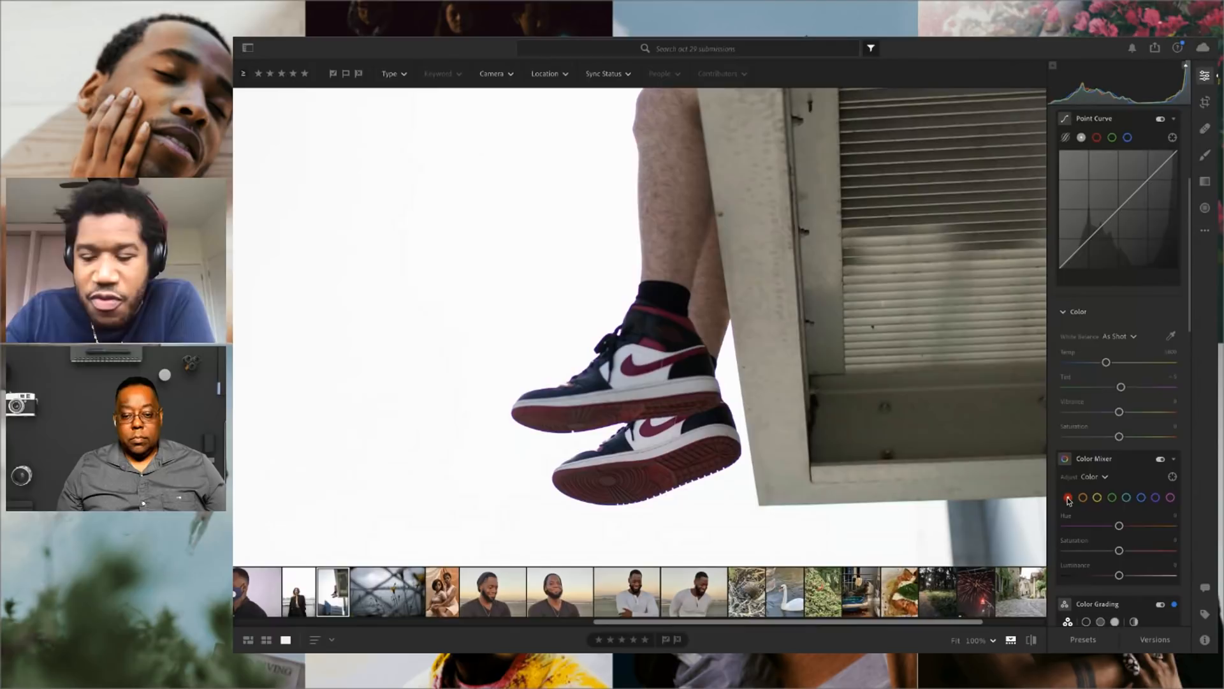
scroll(1068, 499, "down", 1)
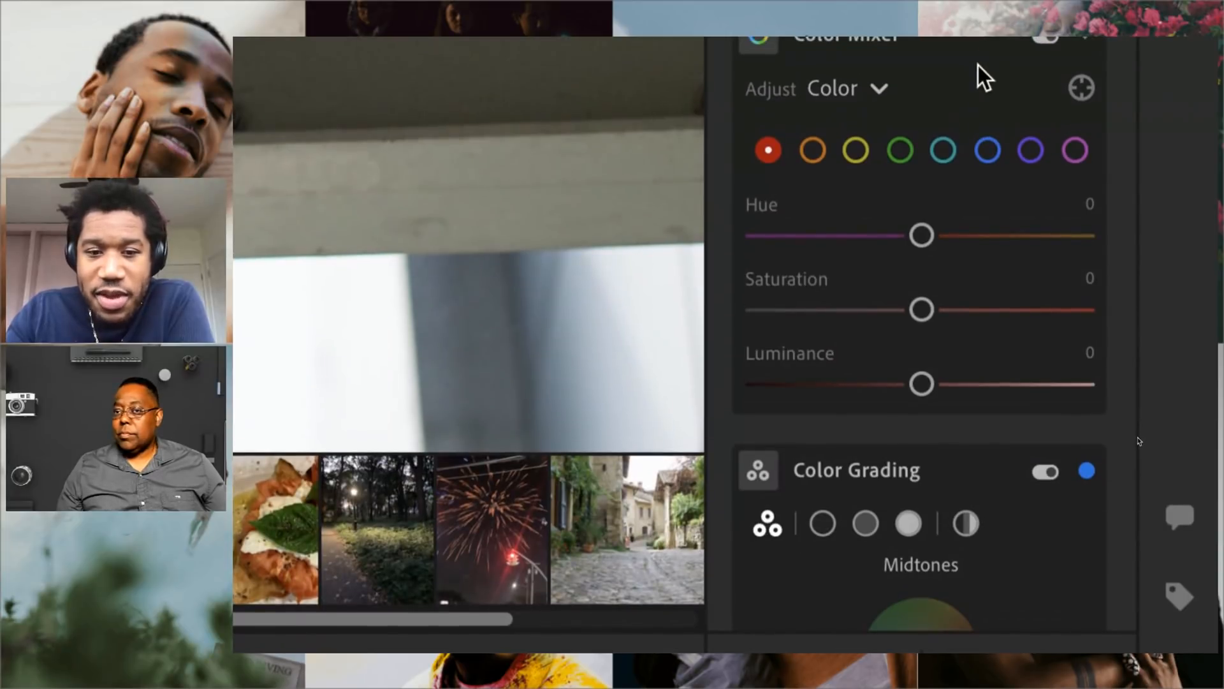
key("alt")
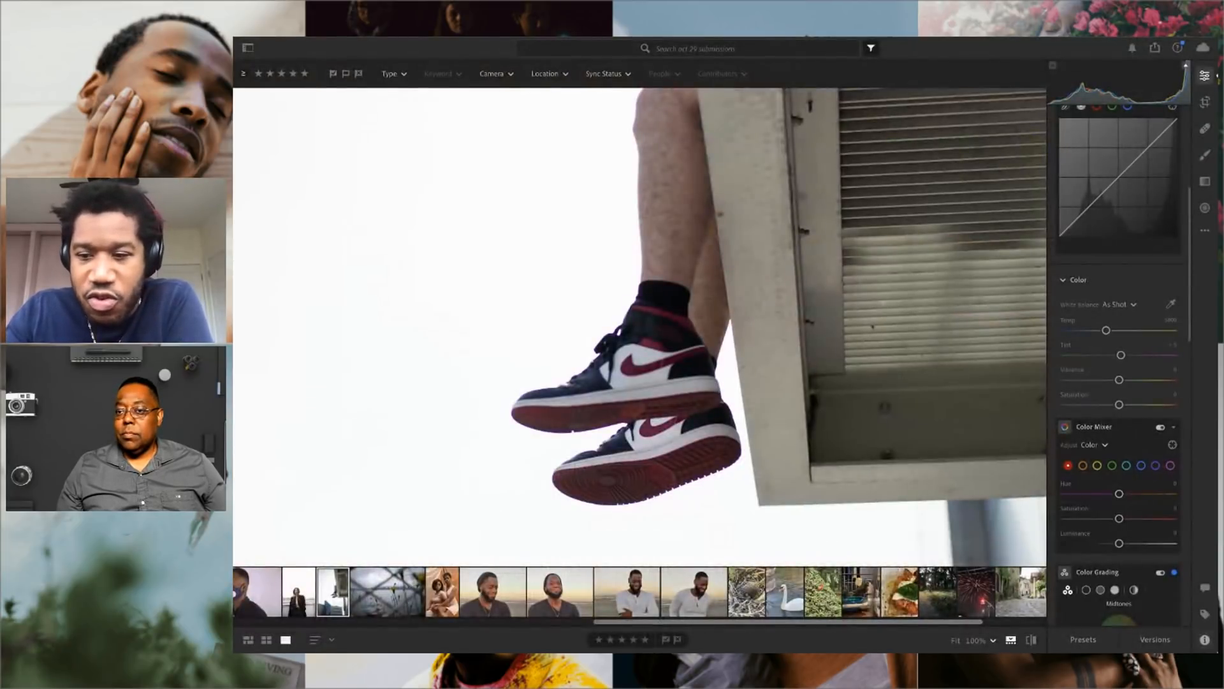
mouse_move(1121, 520)
left_mouse_down()
mouse_move(1185, 527)
mouse_move(1059, 520)
mouse_move(1130, 519)
left_mouse_up()
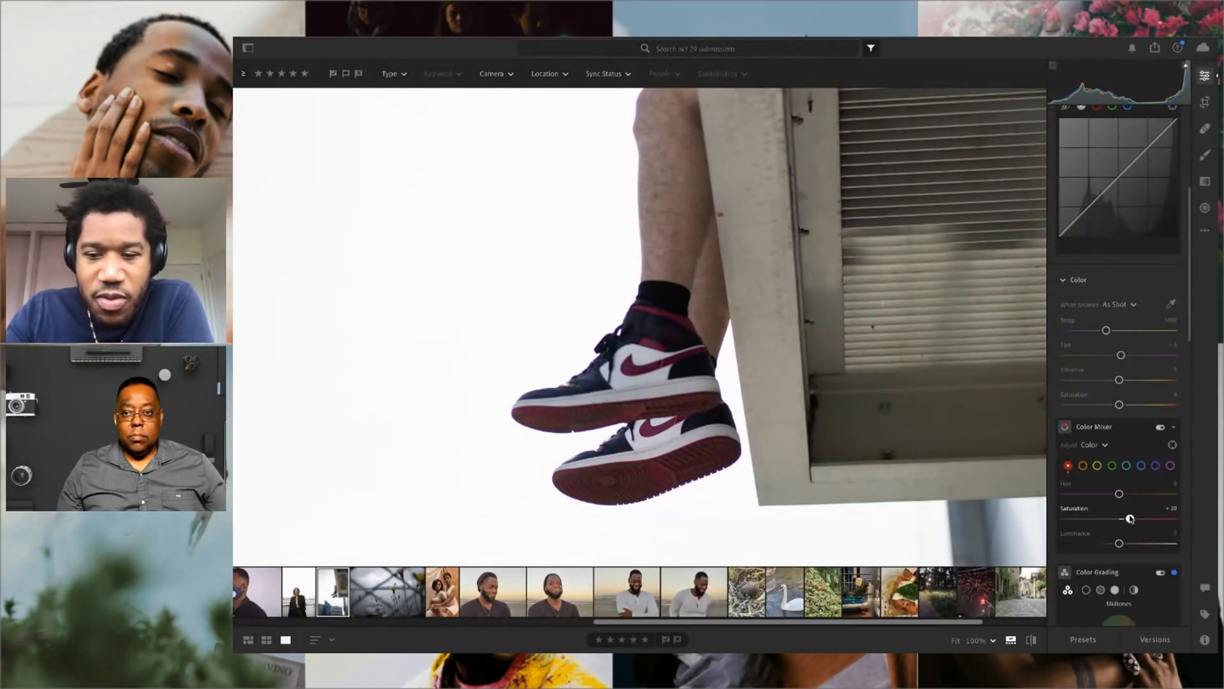
left_click_drag(1119, 544, 1120, 544)
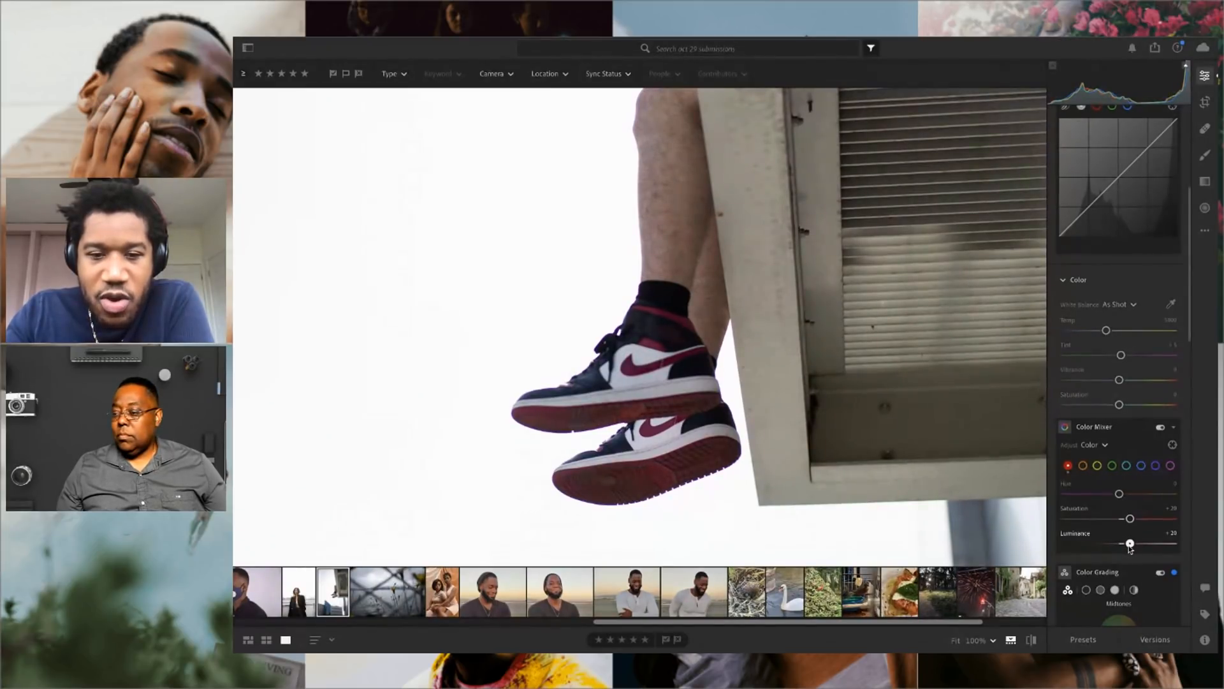
left_click(1031, 640)
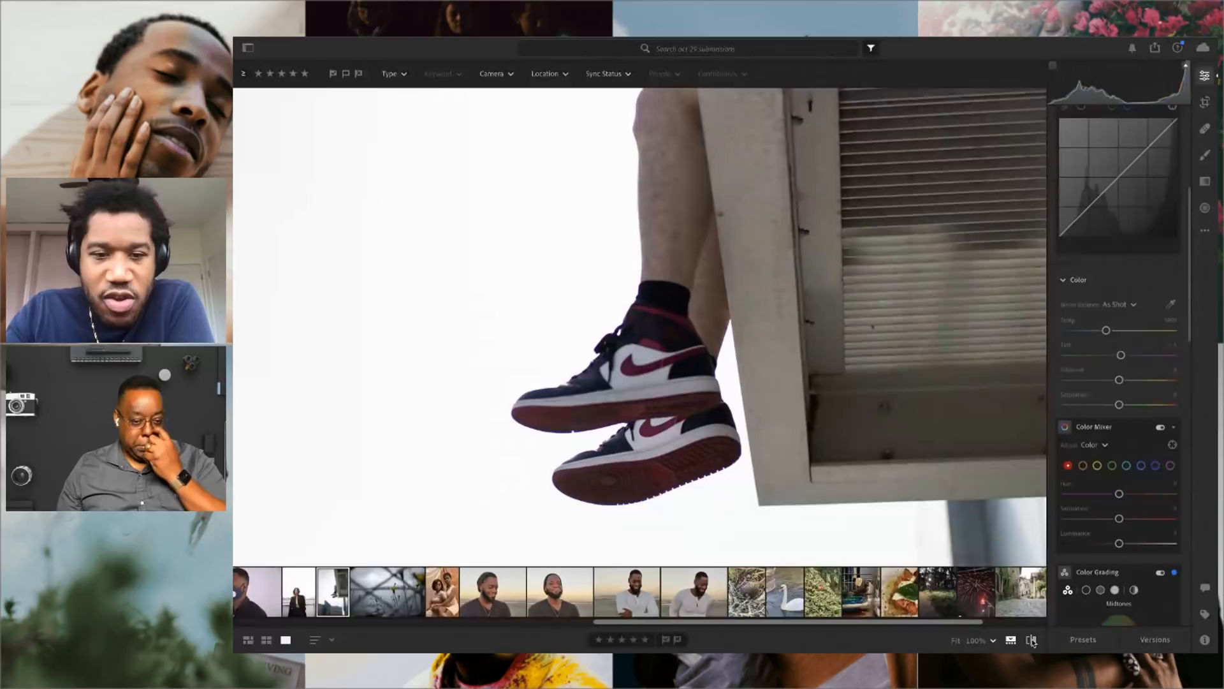
left_click(1031, 640)
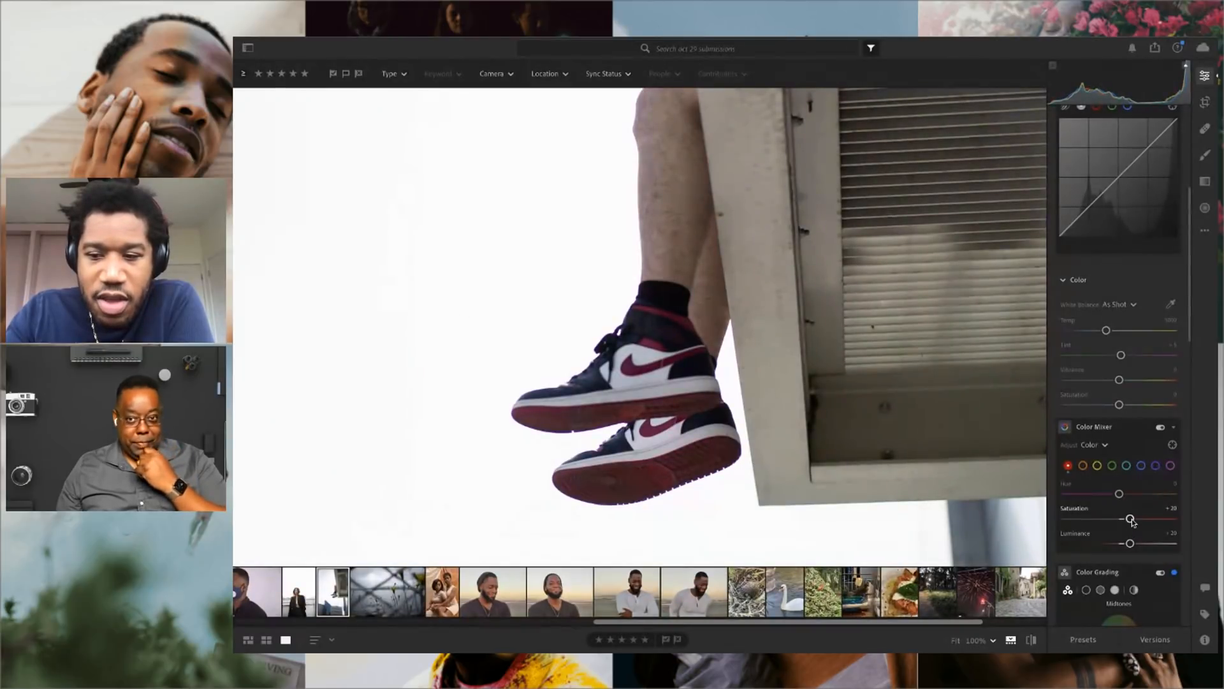
left_click_drag(1132, 519, 1123, 494)
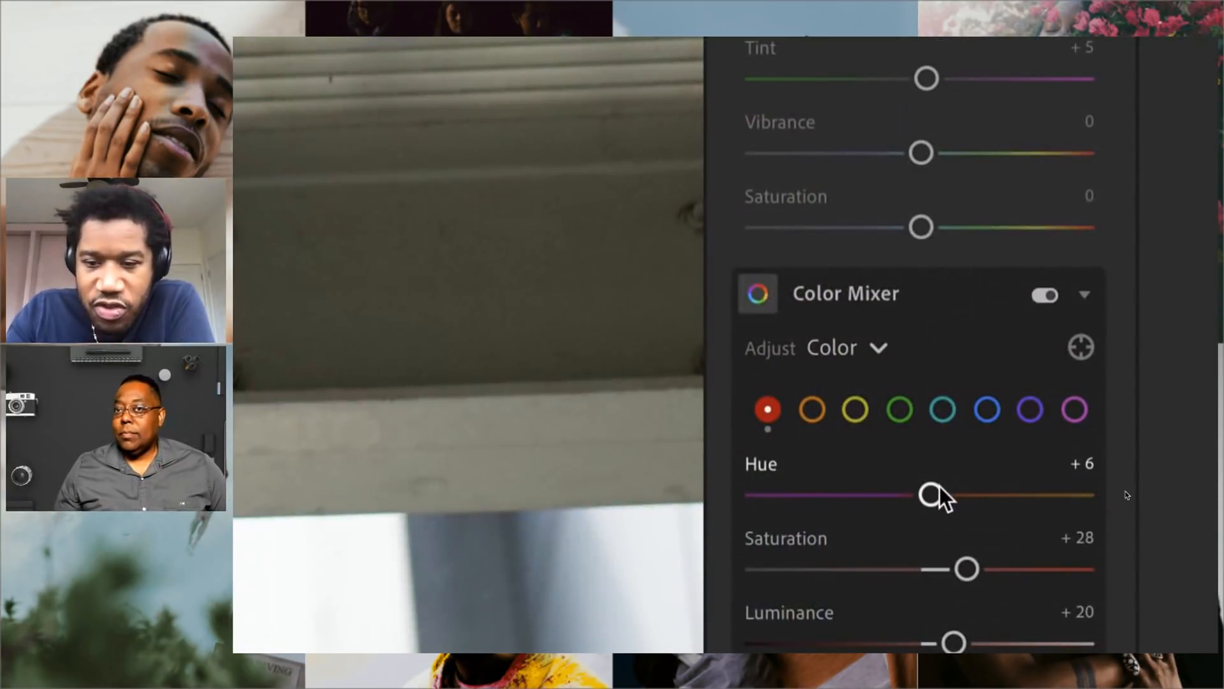
left_click_drag(940, 486, 943, 488)
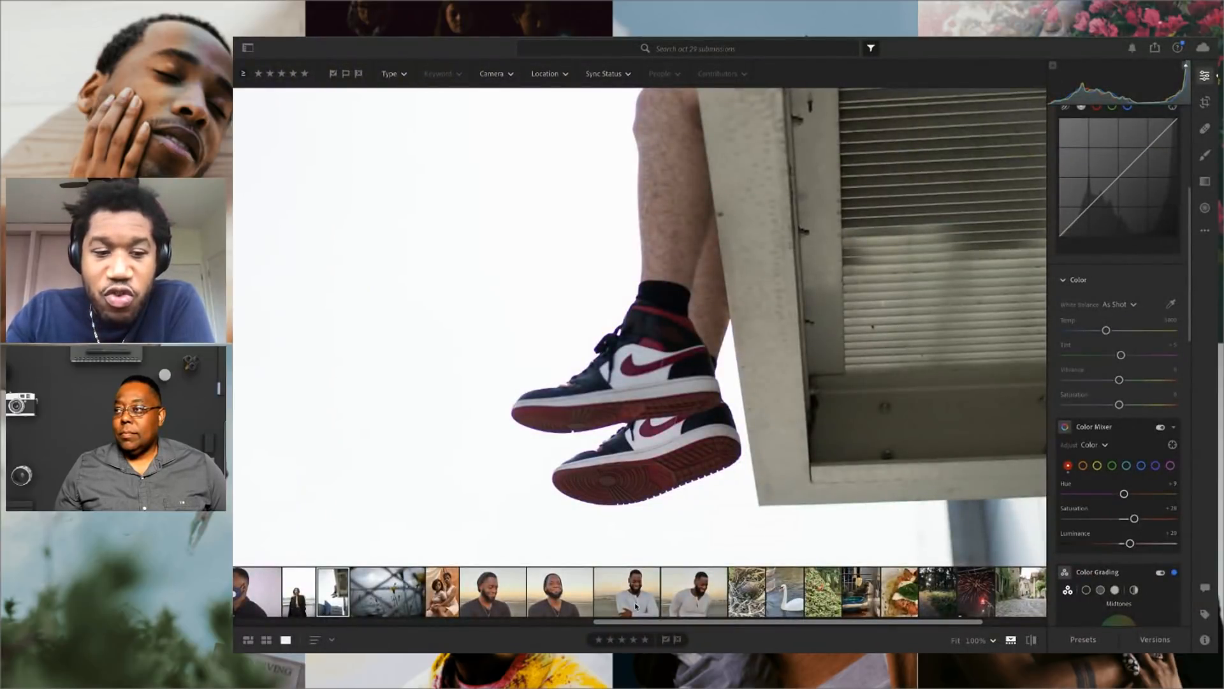
- Hide the filmstrip and raise the photo's Vibrance moderately, comparing the photo with and without the adjustment
left_click(1011, 639)
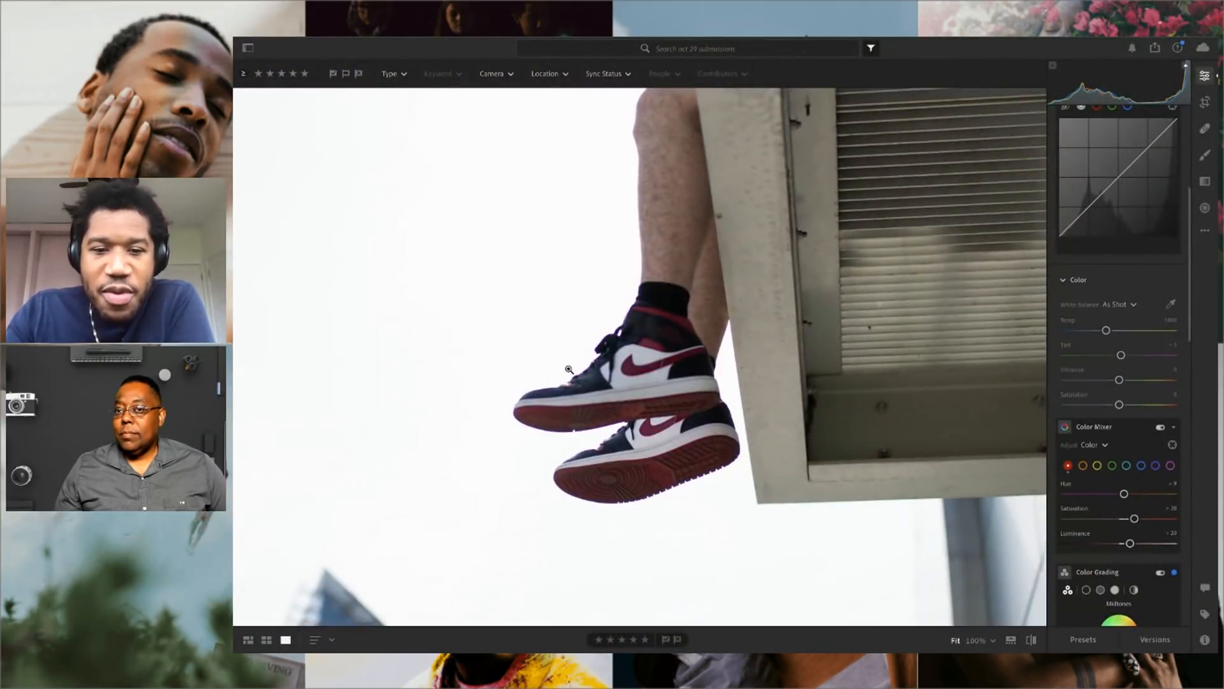
left_click(568, 369)
left_click(1031, 641)
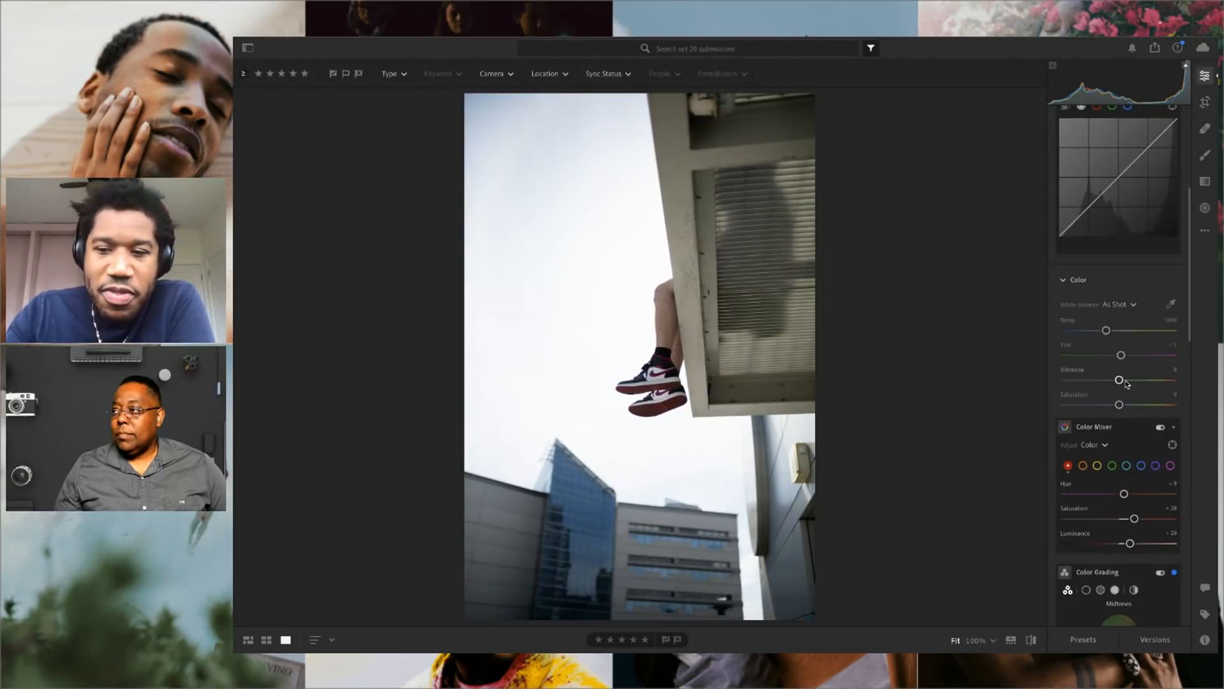
left_click_drag(1120, 384, 1134, 389)
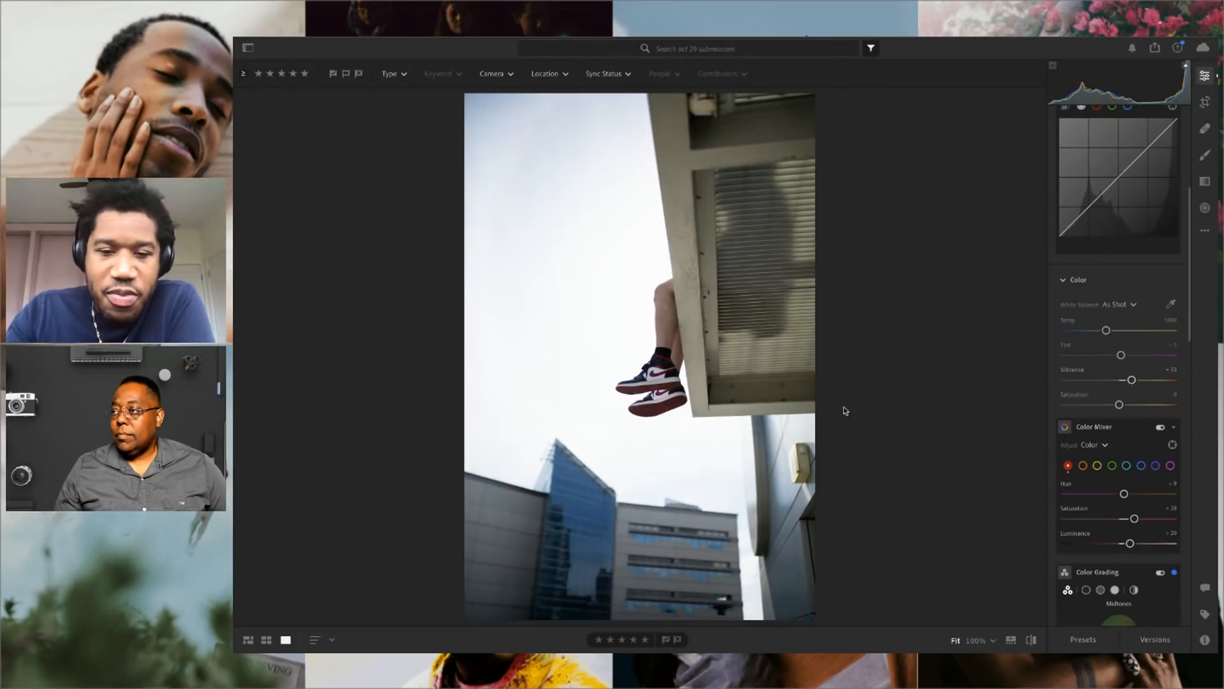
left_click(661, 387)
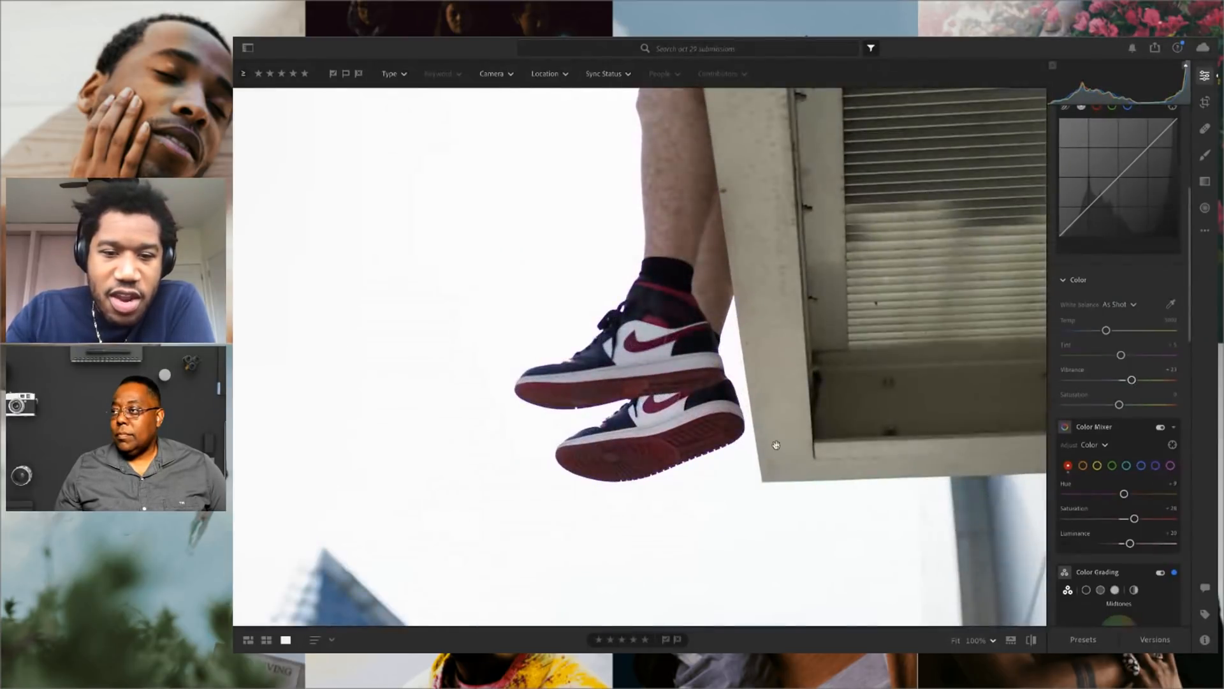
left_click(1031, 640)
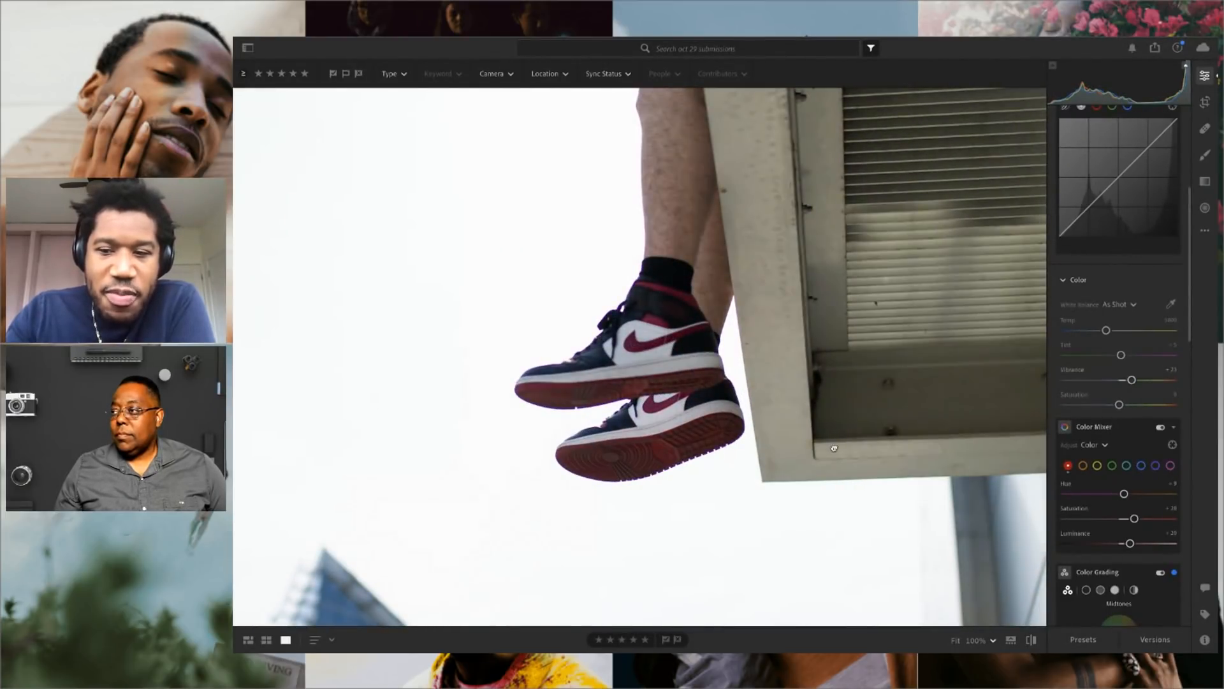
left_click(836, 451)
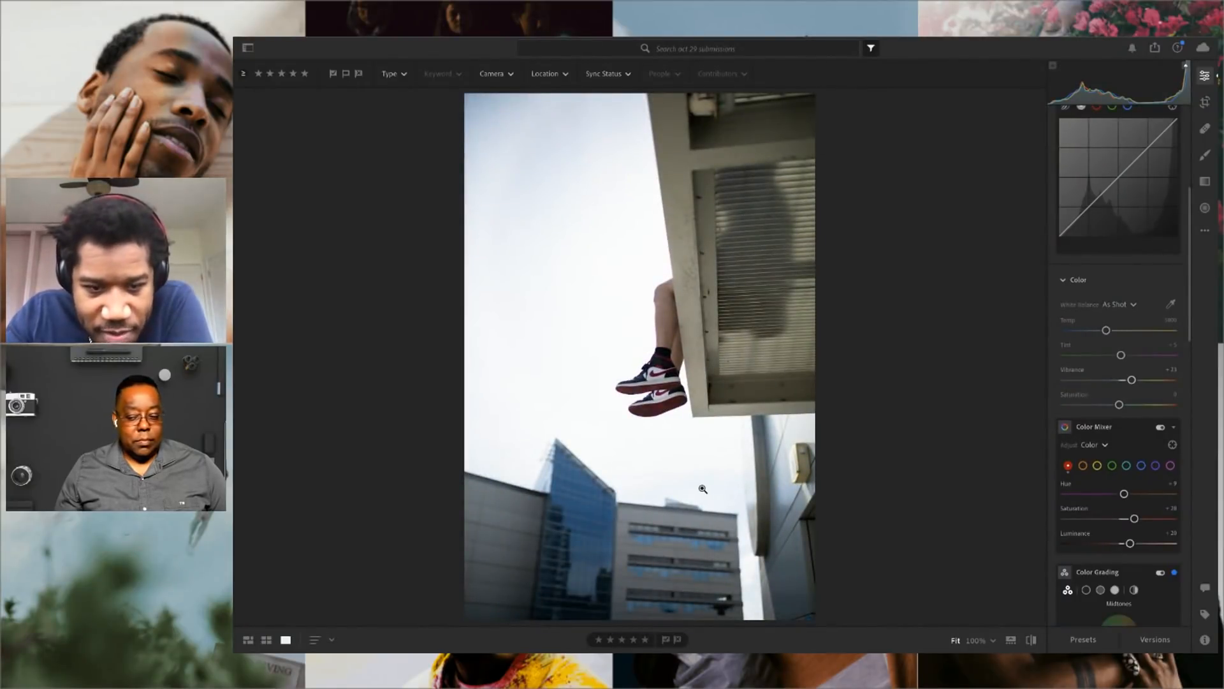
double_click(1133, 381)
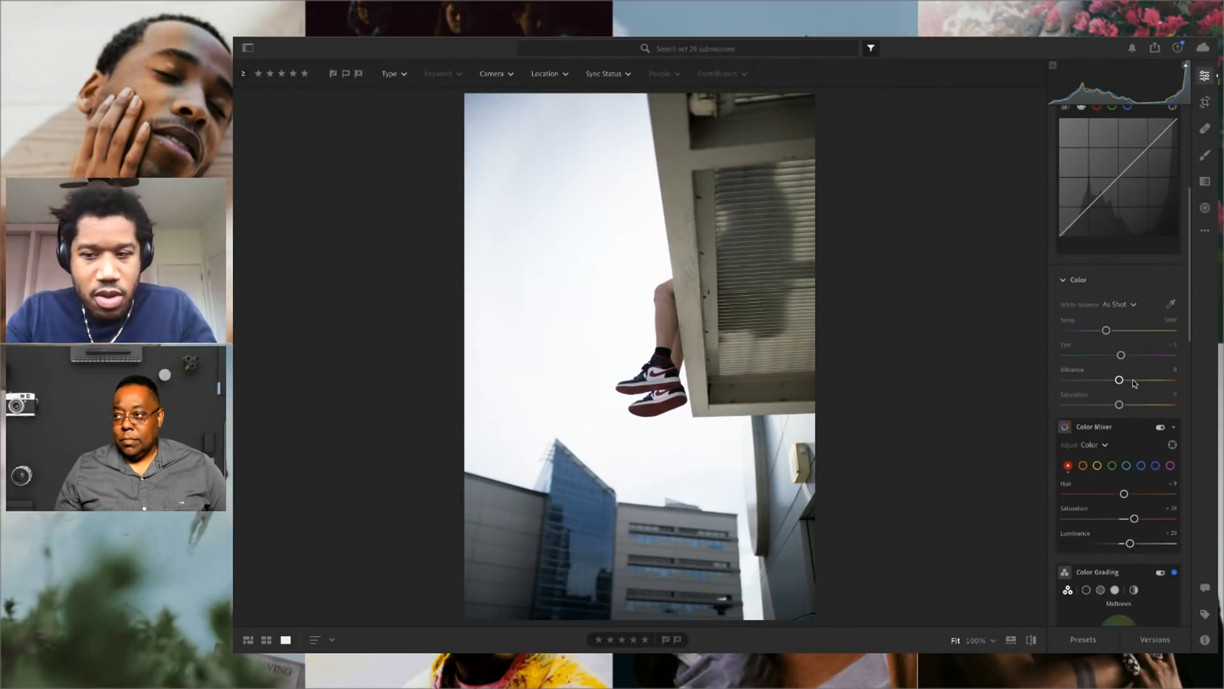
key("ctrl+z")
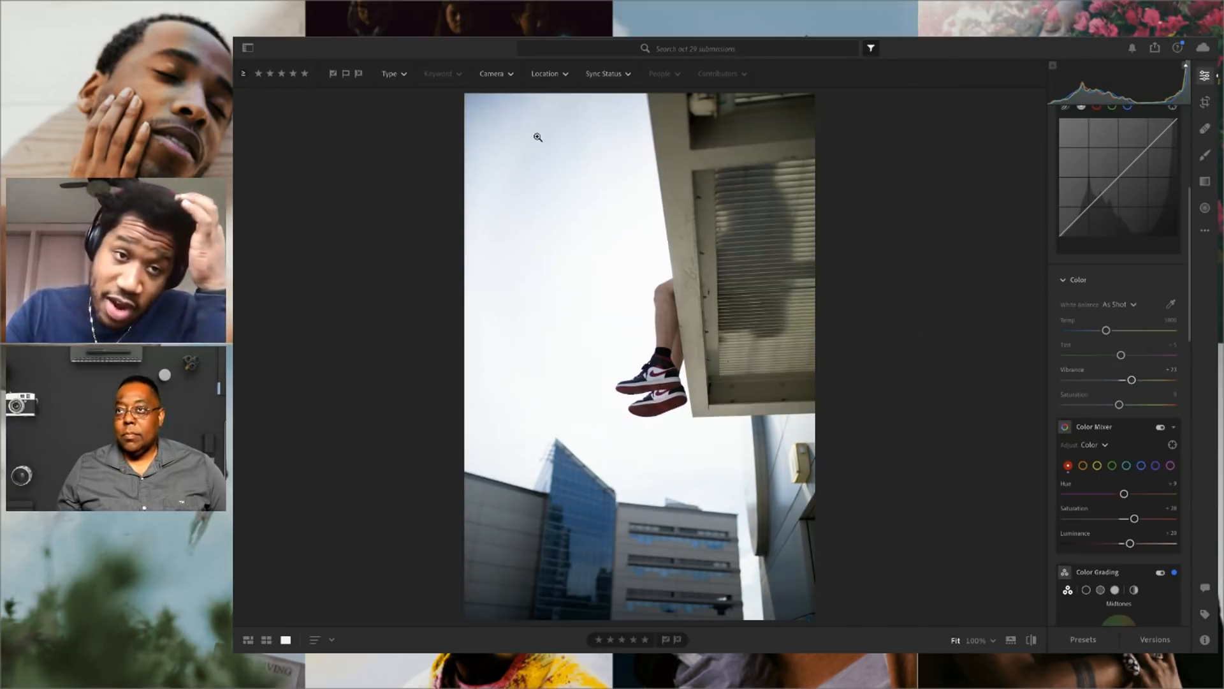
- Inspect the sky's corner up close, then in Color Grading tint the shadows with hue 6 and saturation 36 and set Blending to 41
left_click(477, 112)
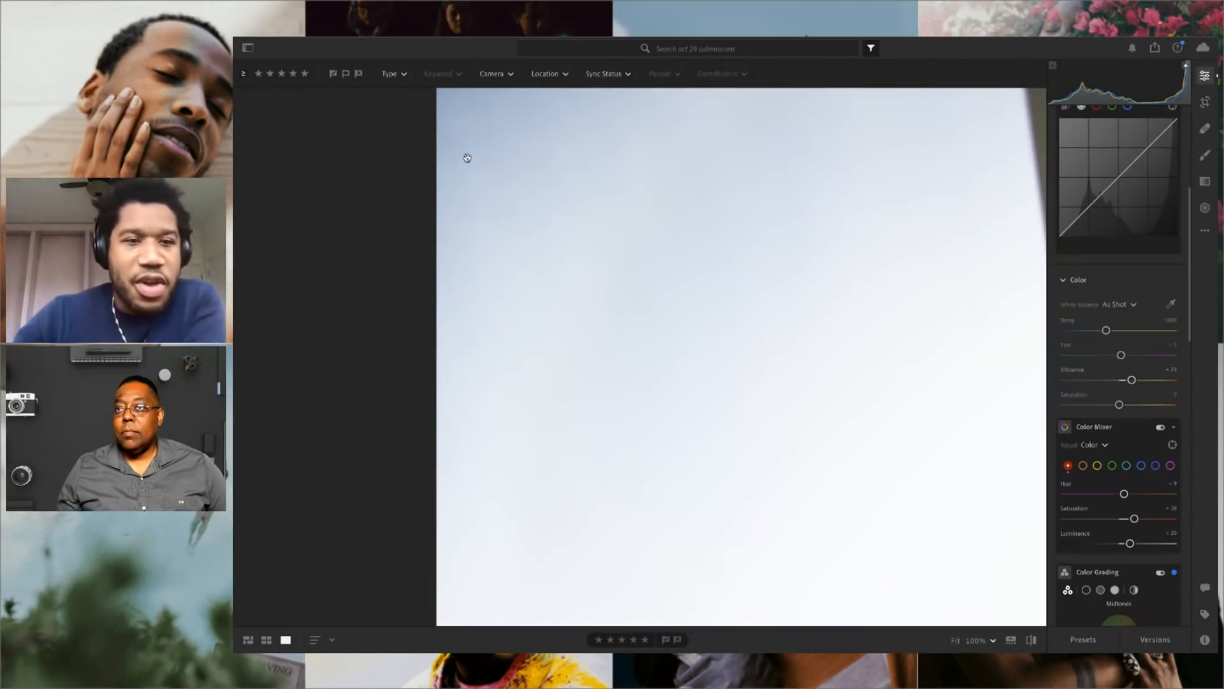
left_click(473, 121)
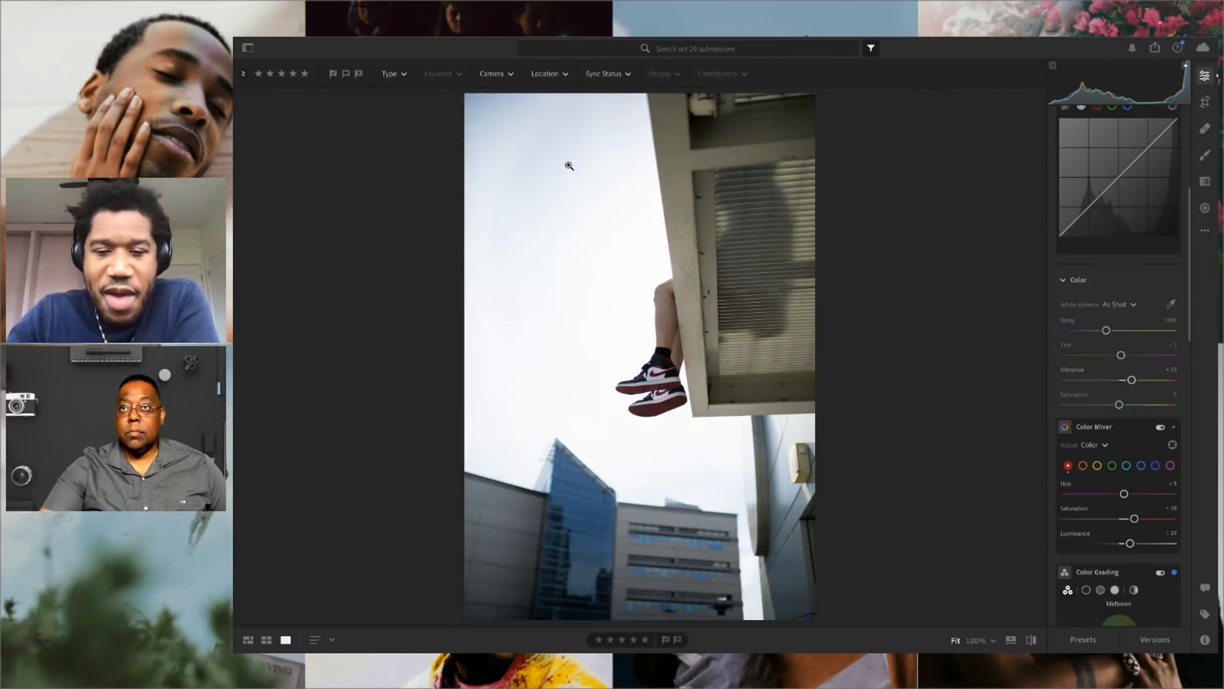
scroll(1124, 414, "down", 1)
scroll(1124, 414, "down", 5)
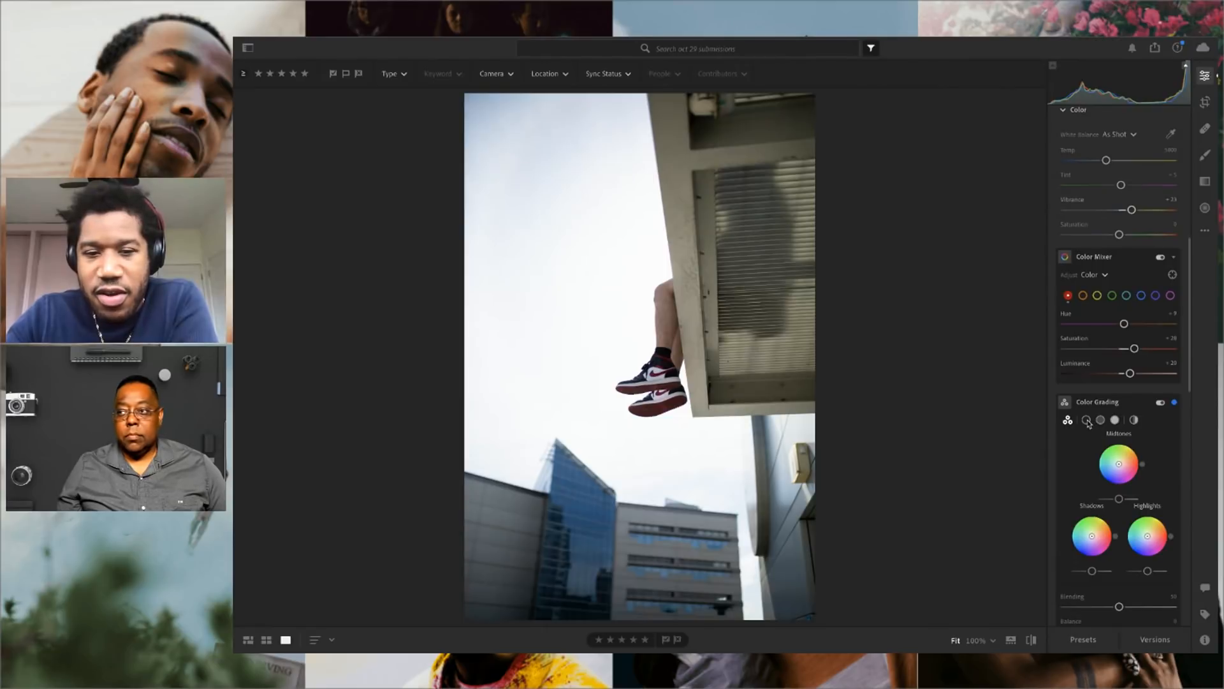
left_click(1087, 420)
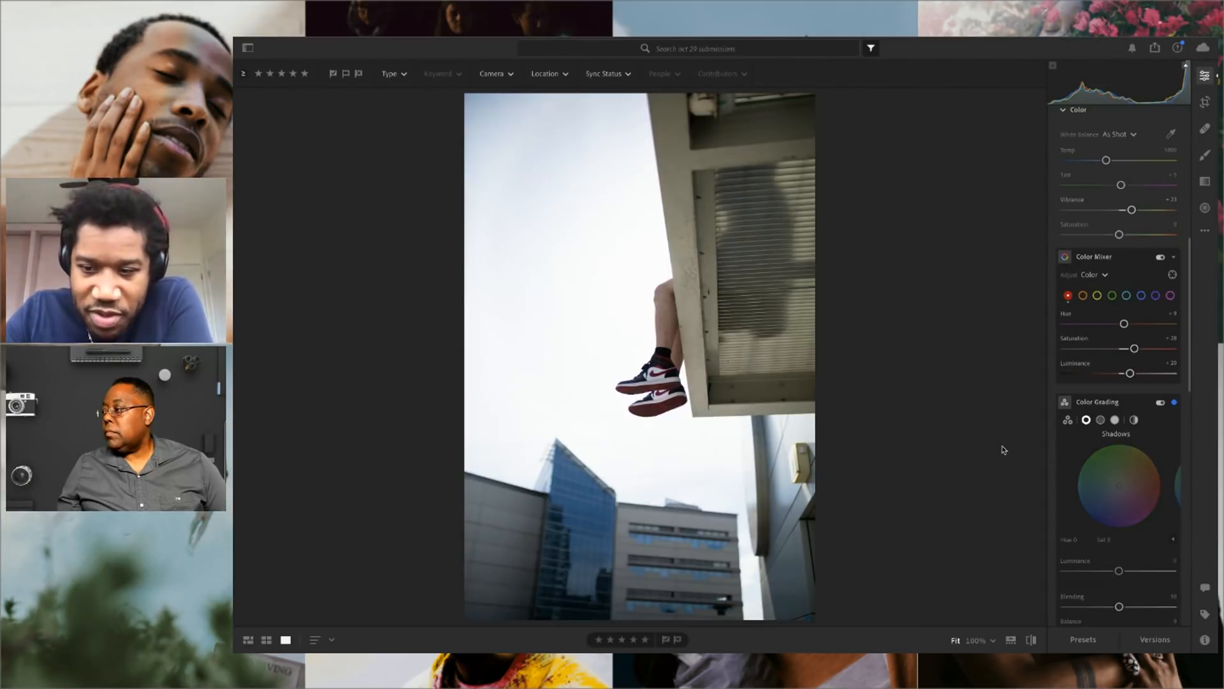
left_click_drag(1119, 486, 1135, 486)
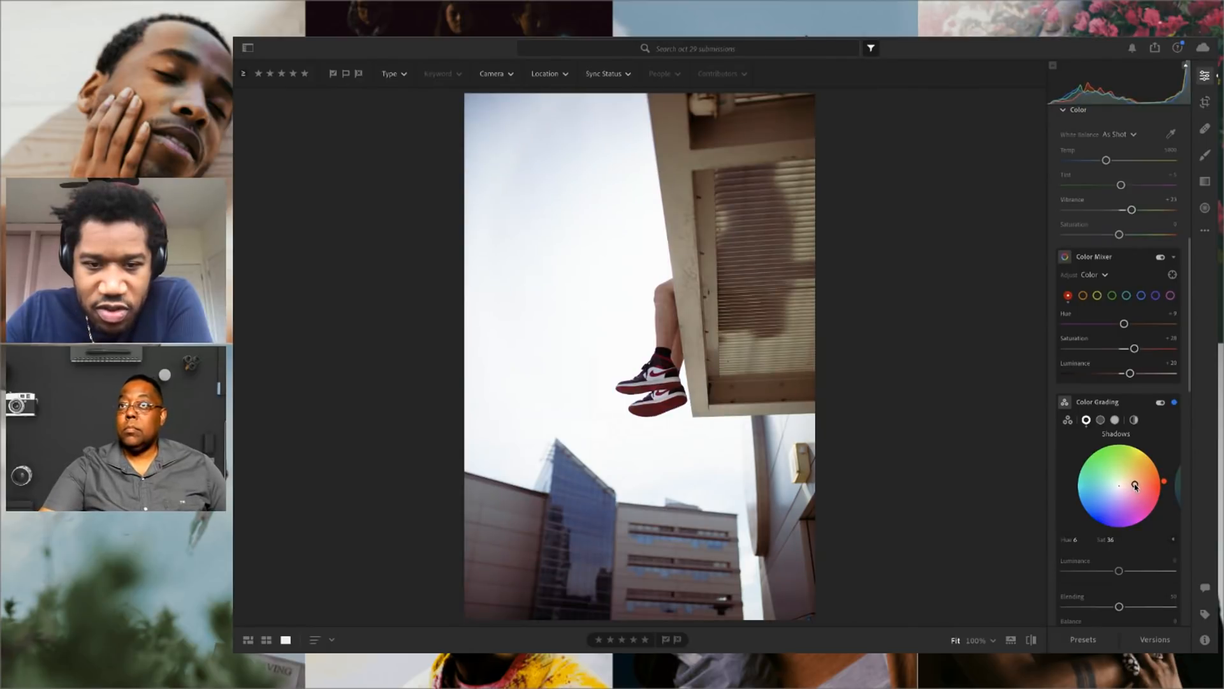
scroll(1135, 486, "down", 2)
left_click_drag(1119, 540, 1110, 541)
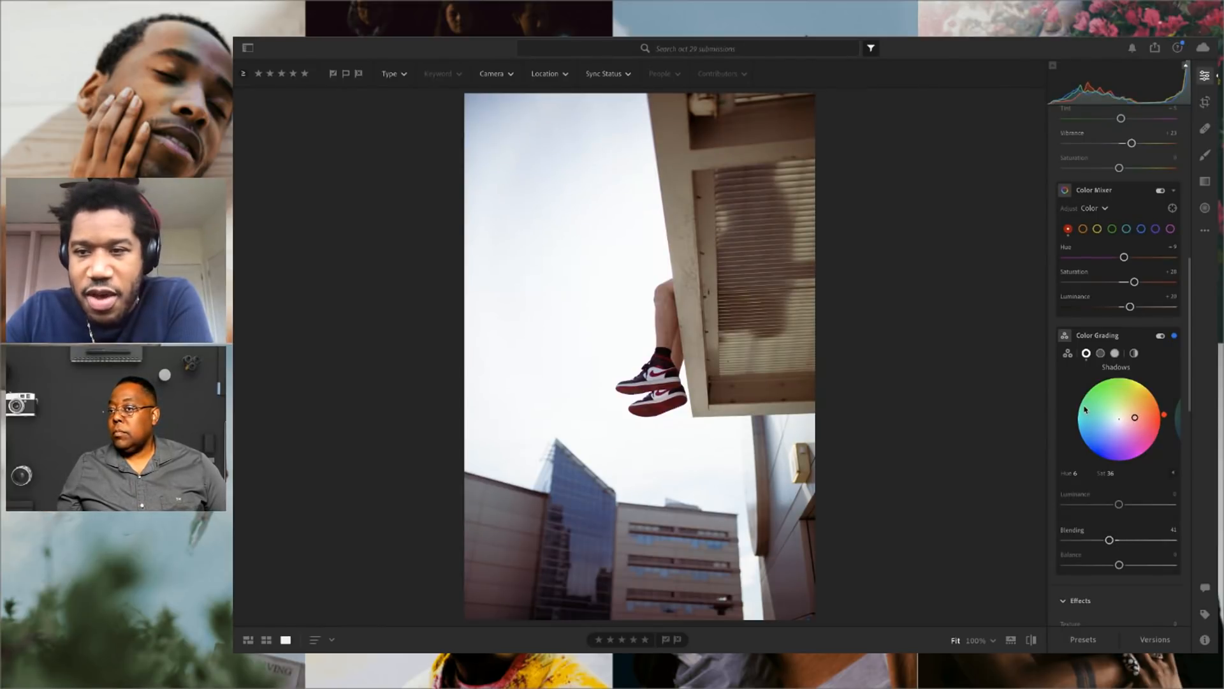
- Set the photo's Clarity to +21 and compare the sneaker close-up with the original
scroll(1106, 423, "down", 8)
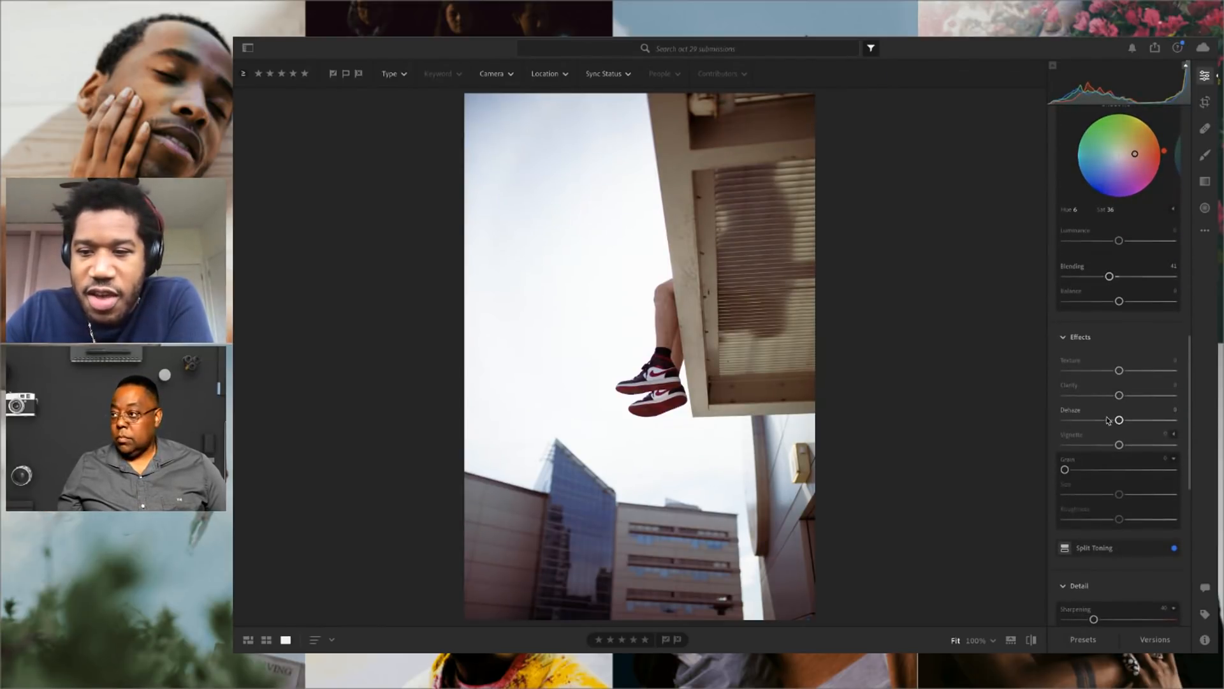
key("alt+super+8")
key("alt")
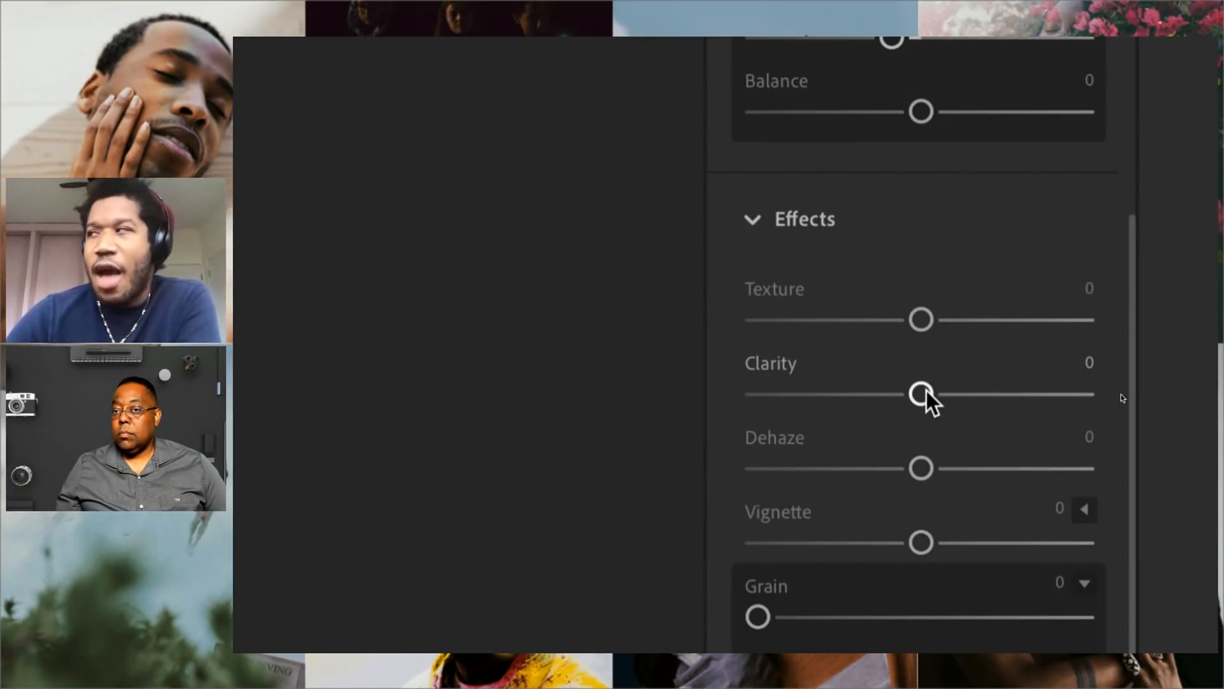
left_click_drag(922, 391, 955, 395)
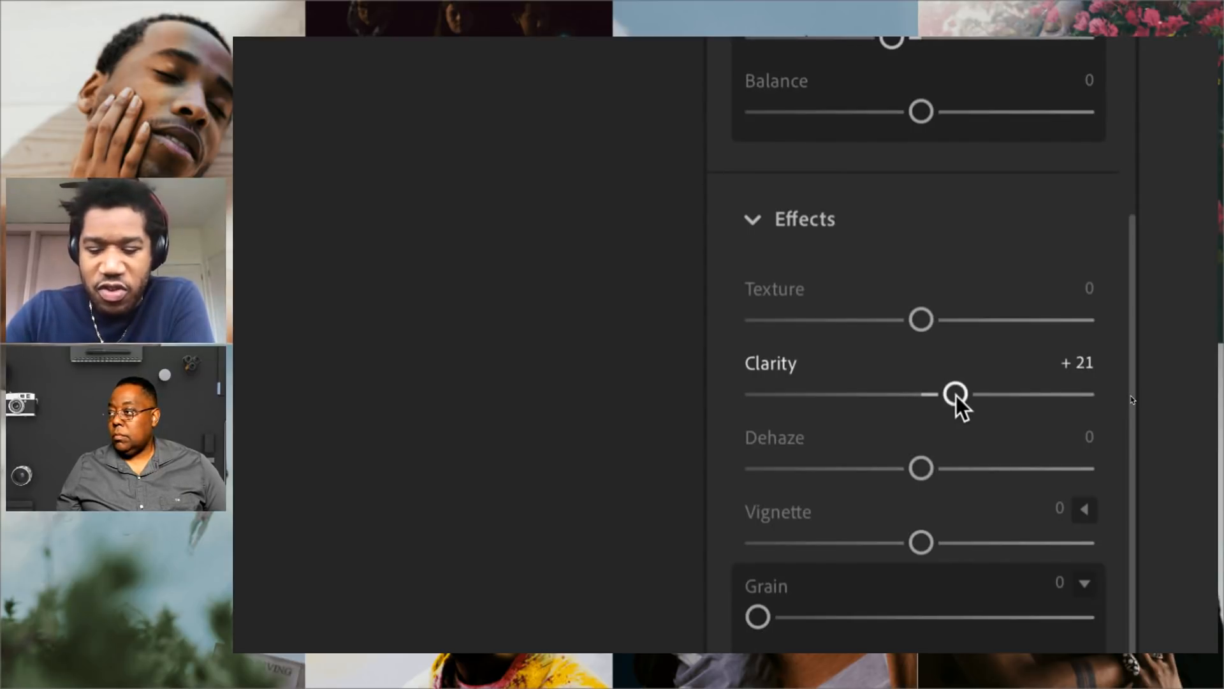
key("alt")
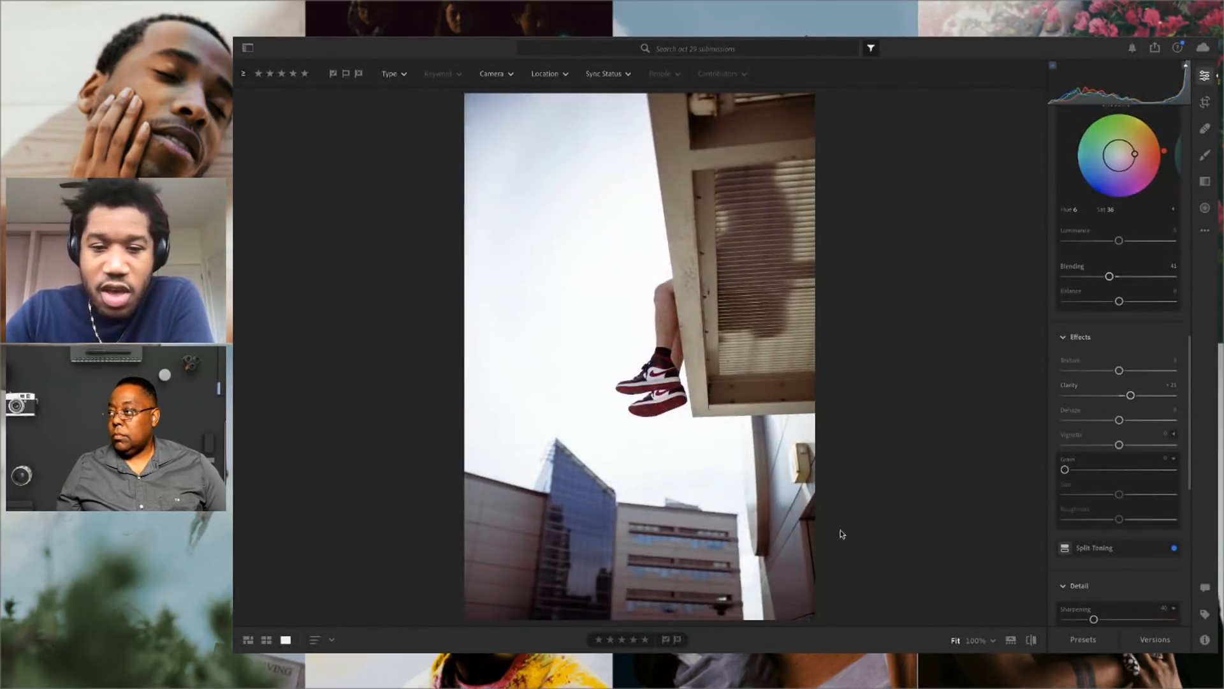
left_click(644, 361)
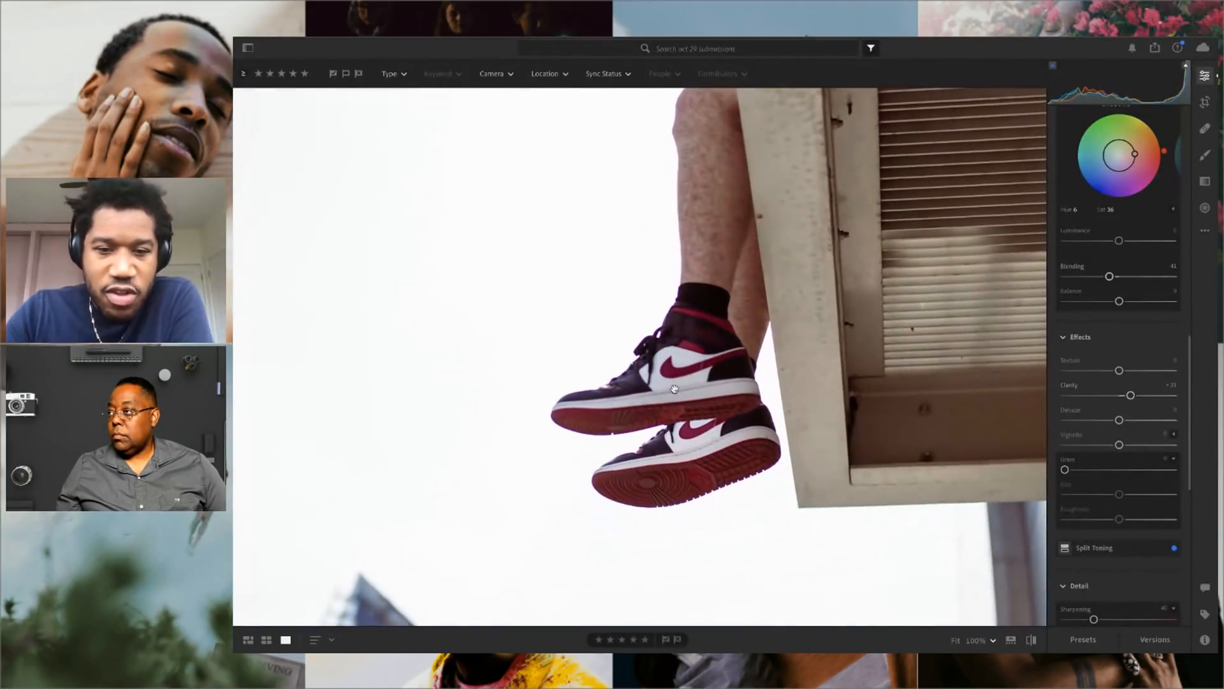
left_click(1031, 639)
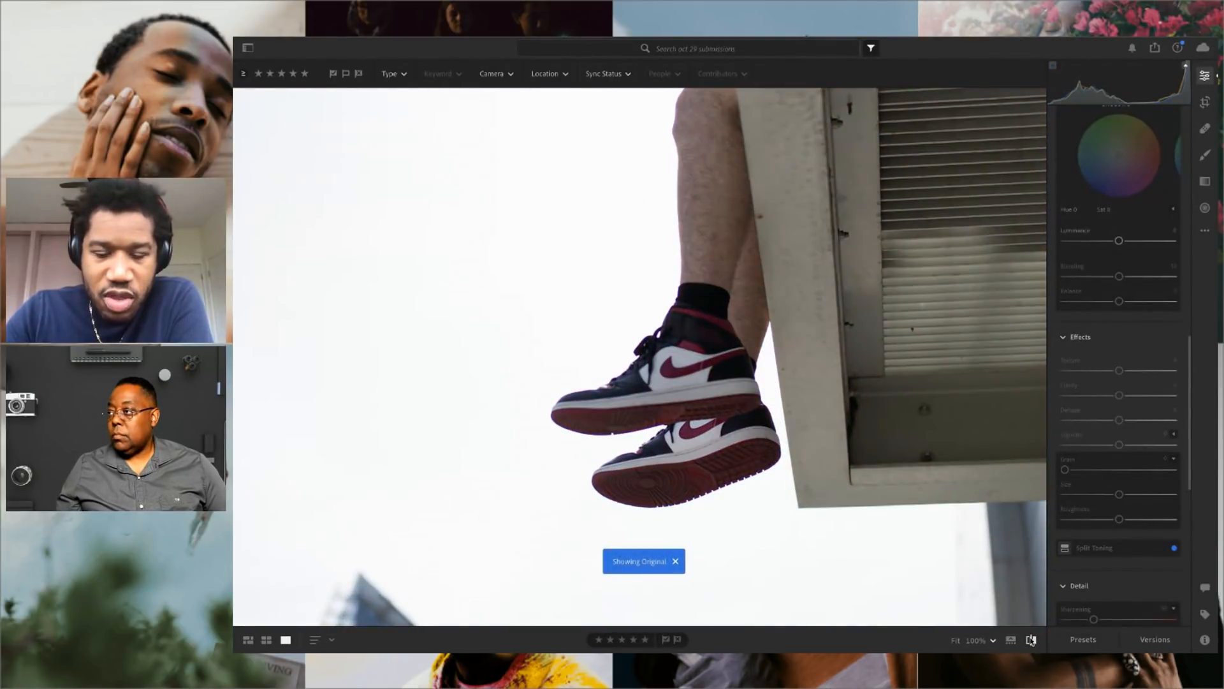
left_click(837, 461)
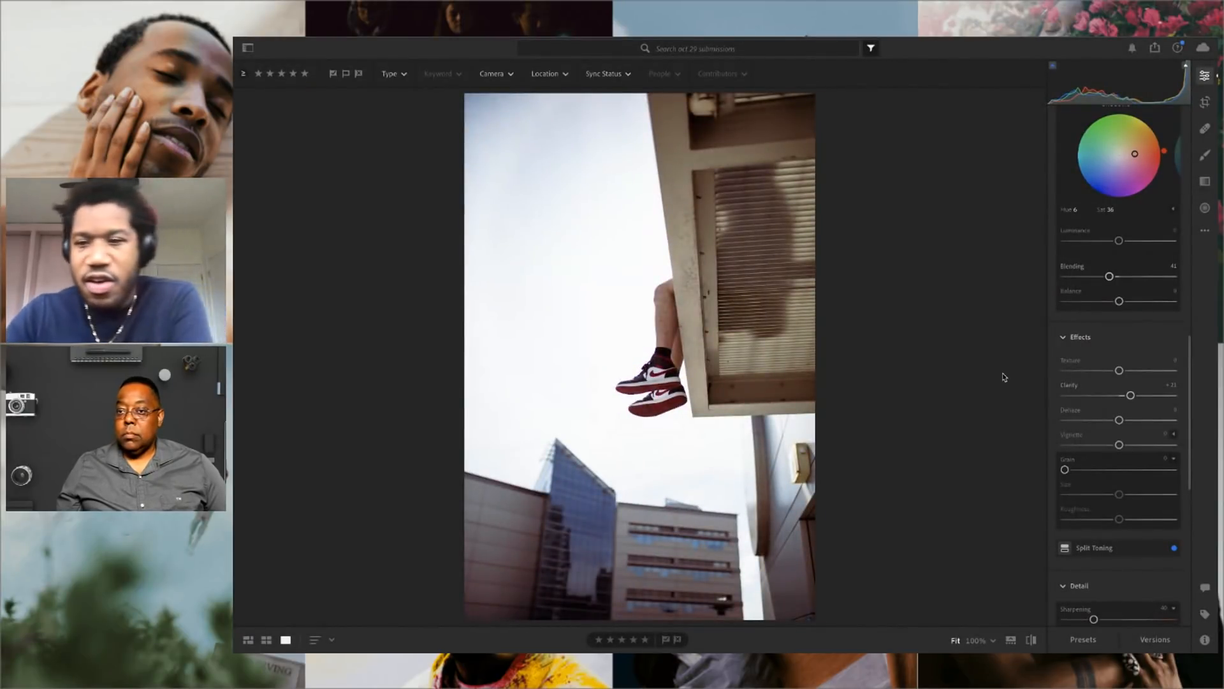
- Try a green tint with saturation 19 on the Color Grading midtones, and reset it
scroll(1108, 249, "up", 1)
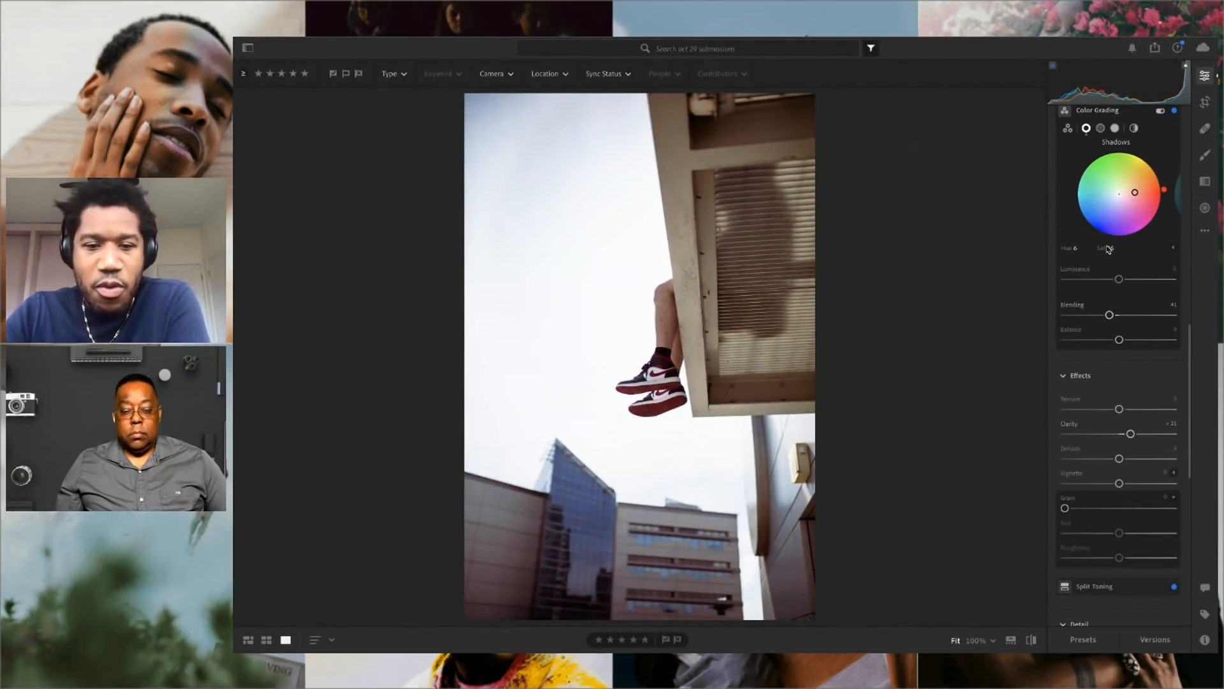
left_click(1172, 207)
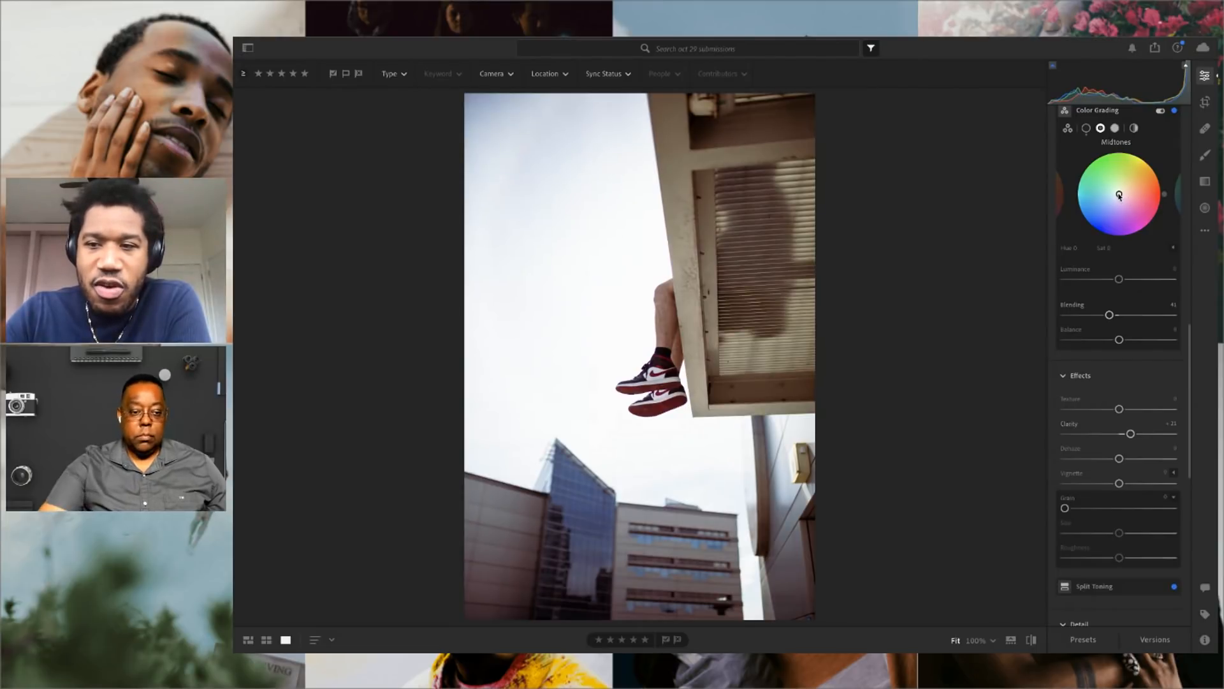
mouse_move(1119, 195)
left_mouse_down()
mouse_move(1105, 208)
mouse_move(1132, 197)
mouse_move(1113, 191)
left_mouse_up()
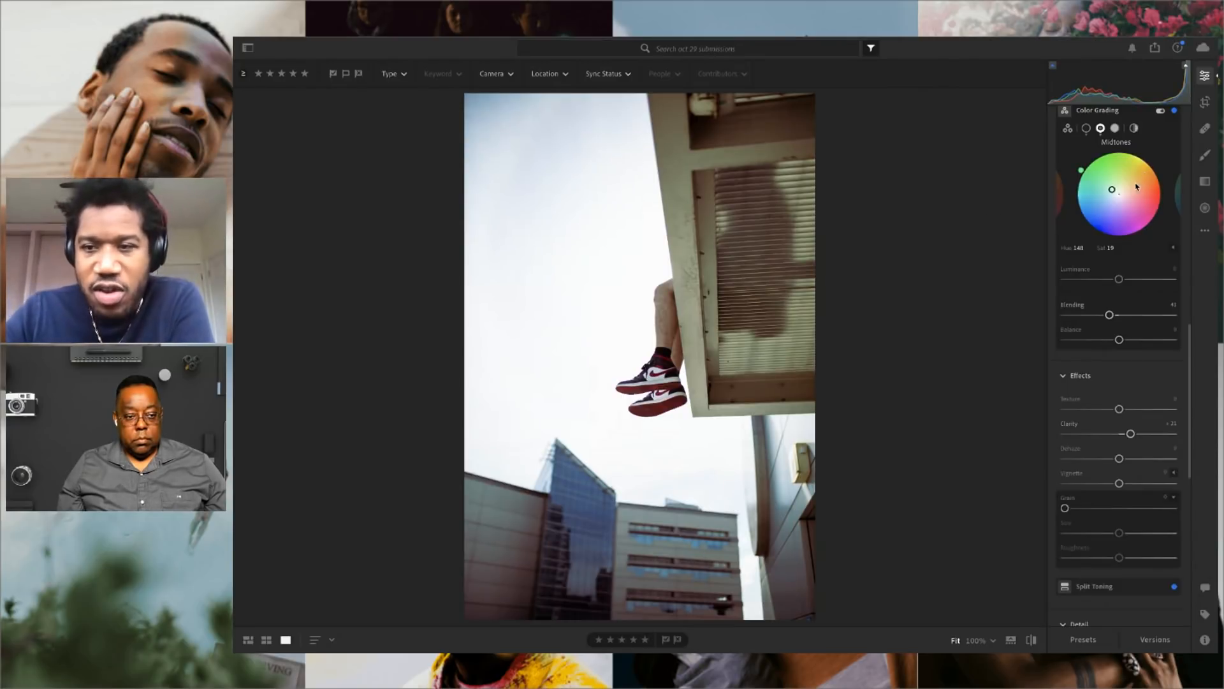
double_click(1113, 191)
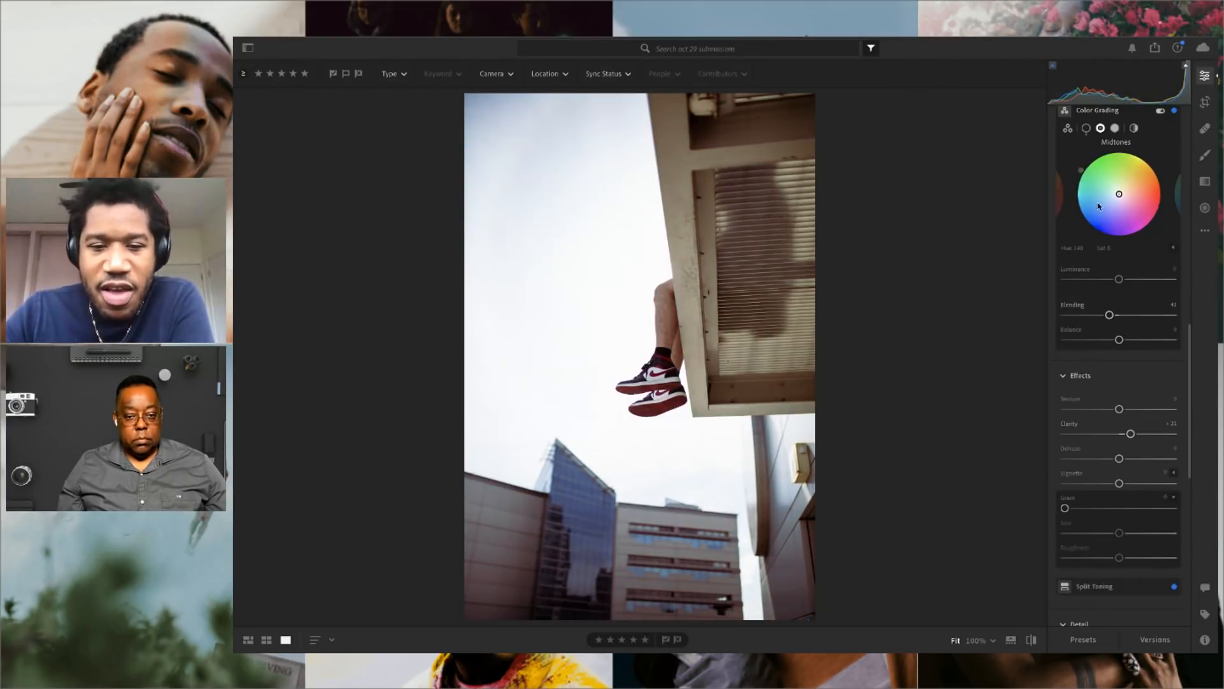
- On the Point Curve, lift the black point slightly, lower the darker tones and raise the brighter tones, then inspect the leg and ledge up close
scroll(1071, 377, "up", 1)
scroll(1072, 378, "up", 10)
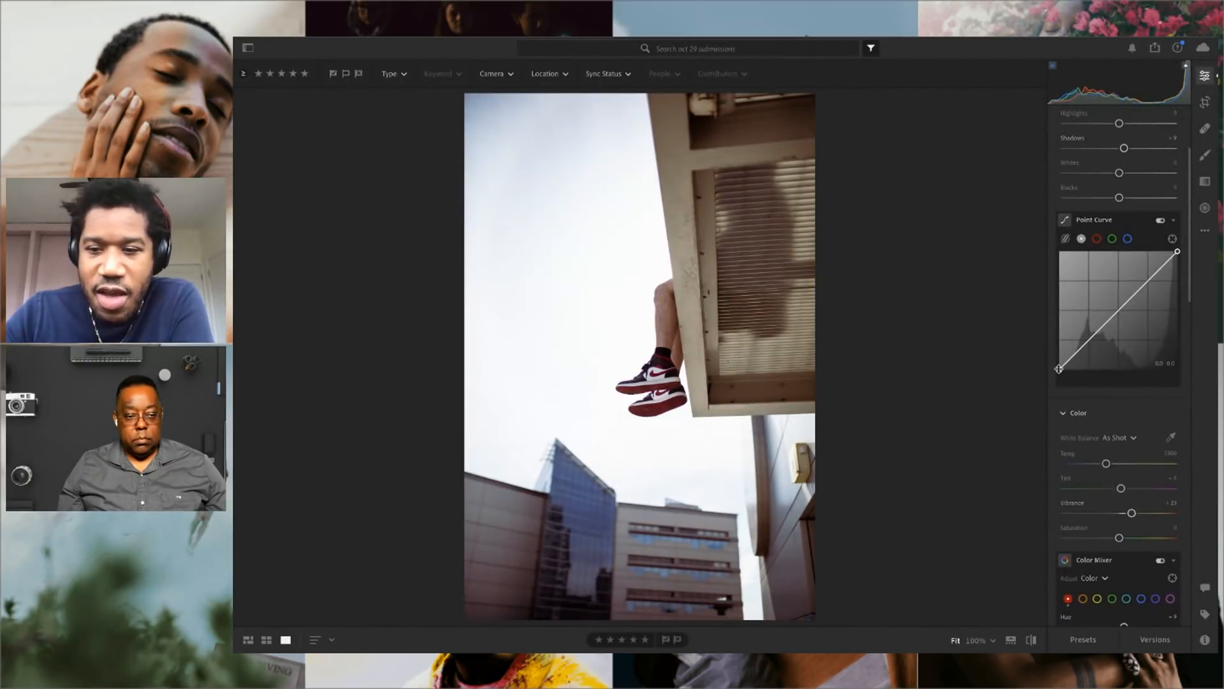
left_click_drag(1060, 372, 1087, 341)
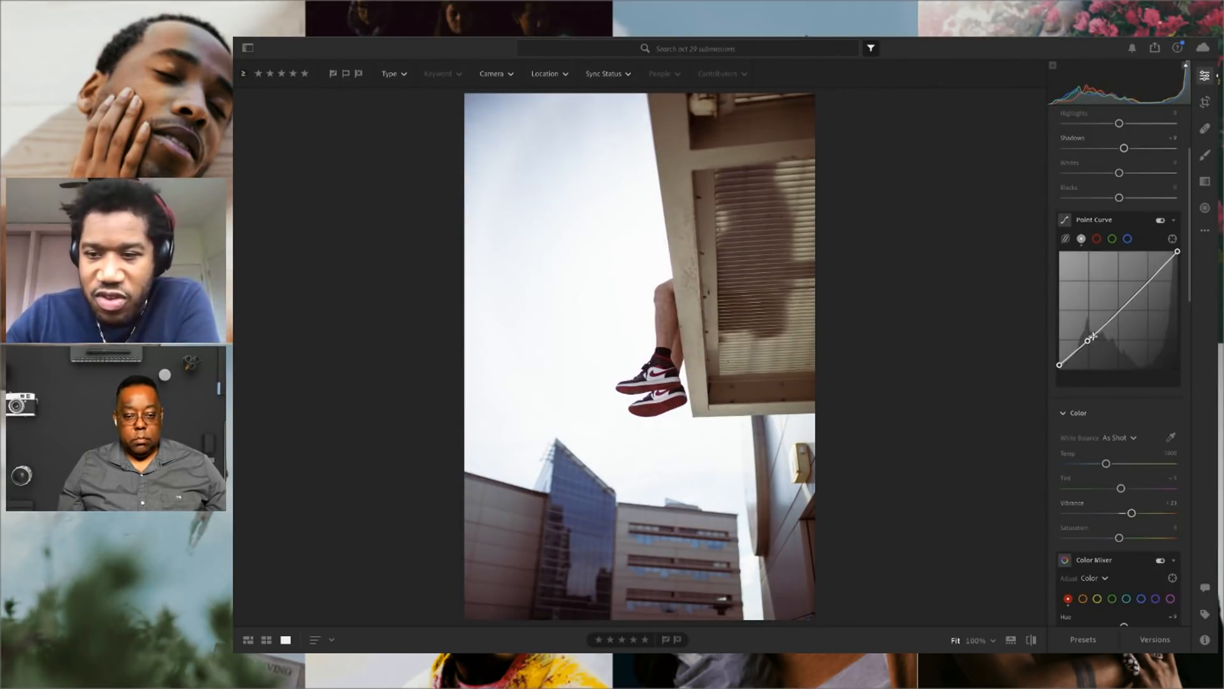
left_click_drag(1087, 342, 1094, 340)
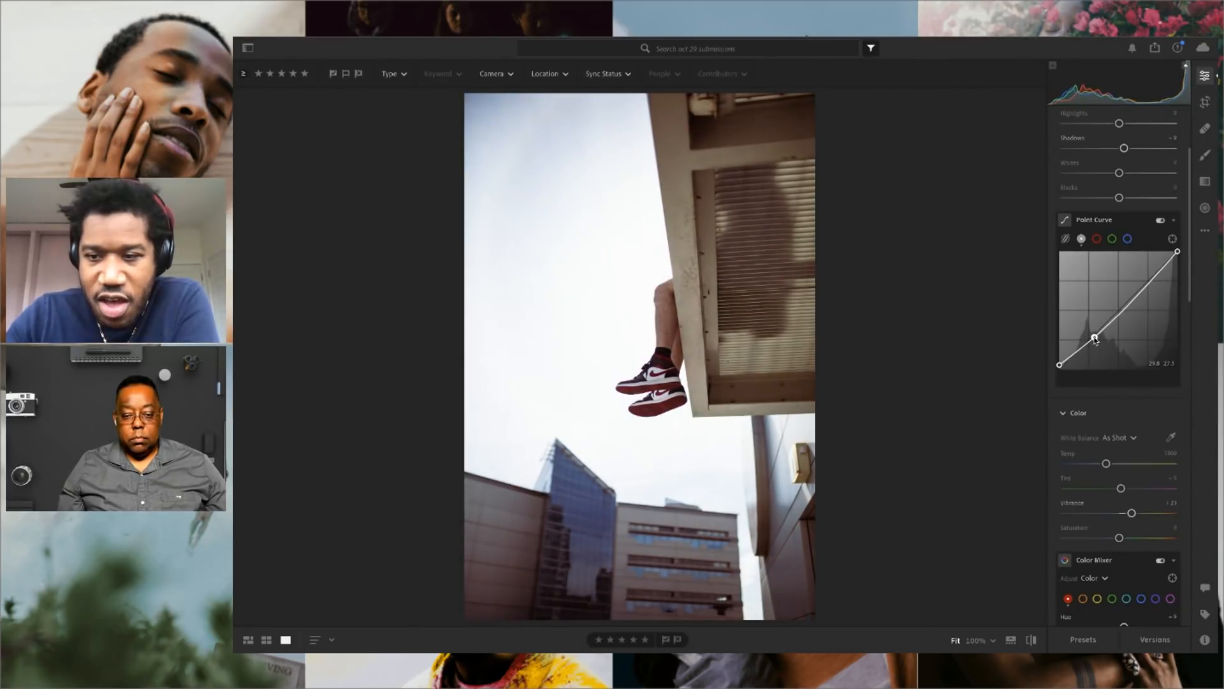
left_click_drag(1142, 292, 1139, 289)
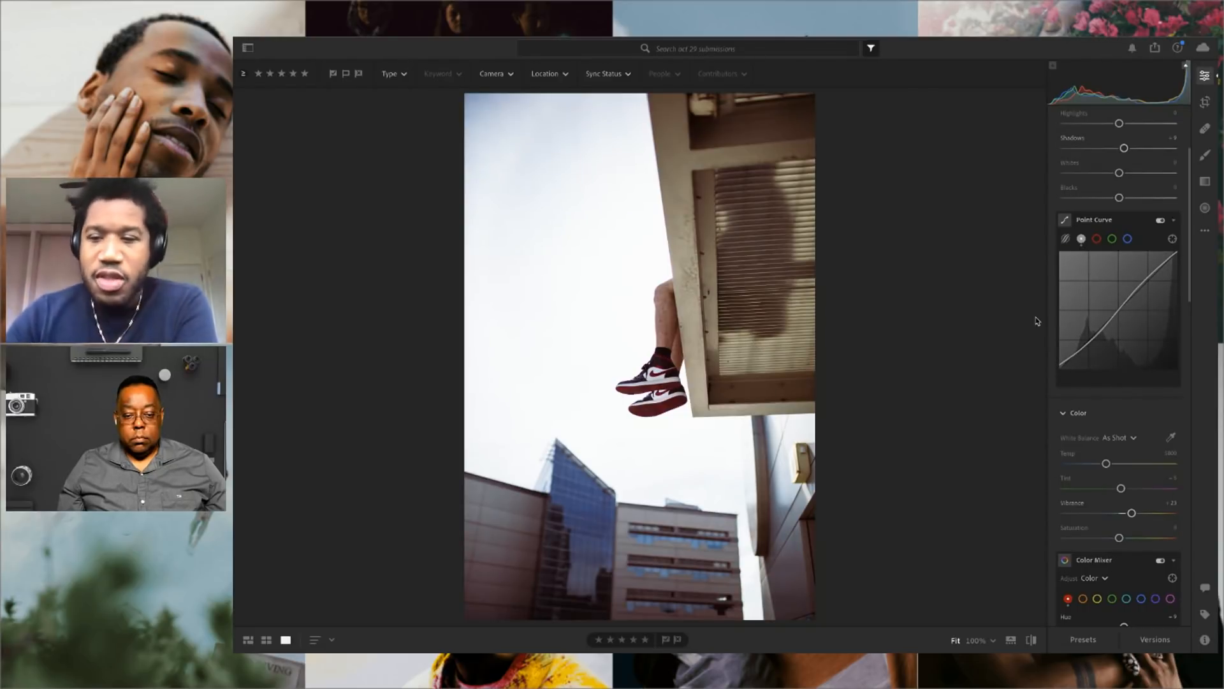
left_click_drag(1097, 341, 1099, 342)
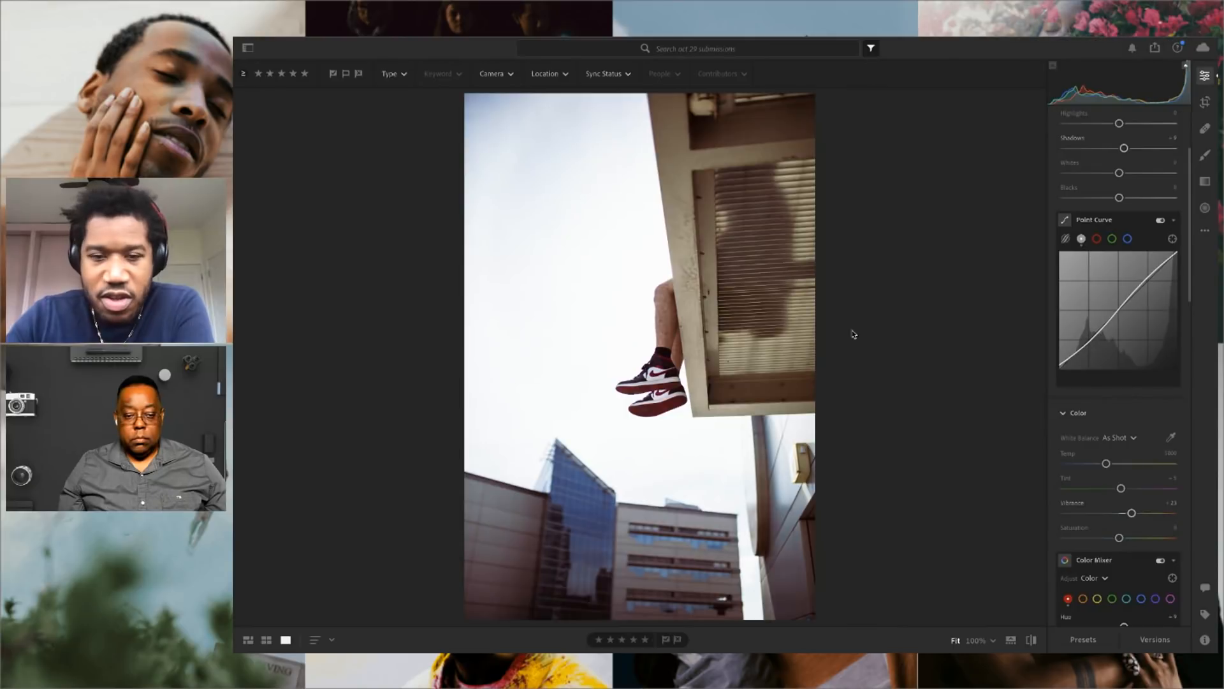
left_click(690, 272)
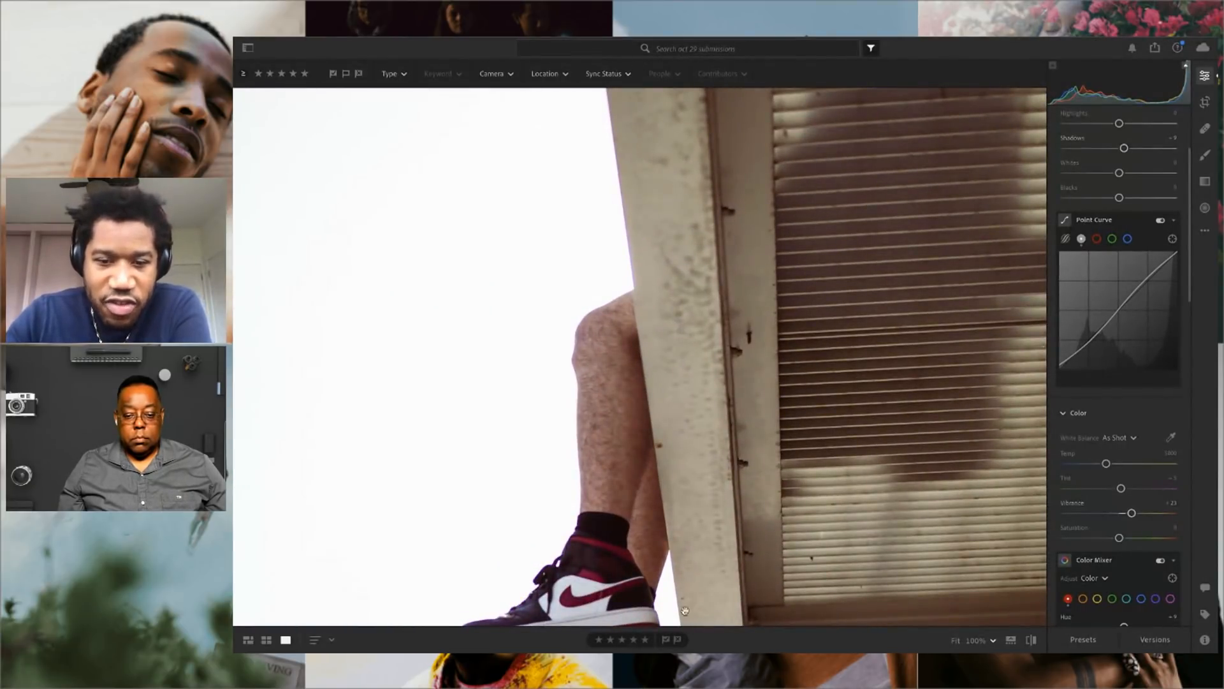
left_click(708, 363)
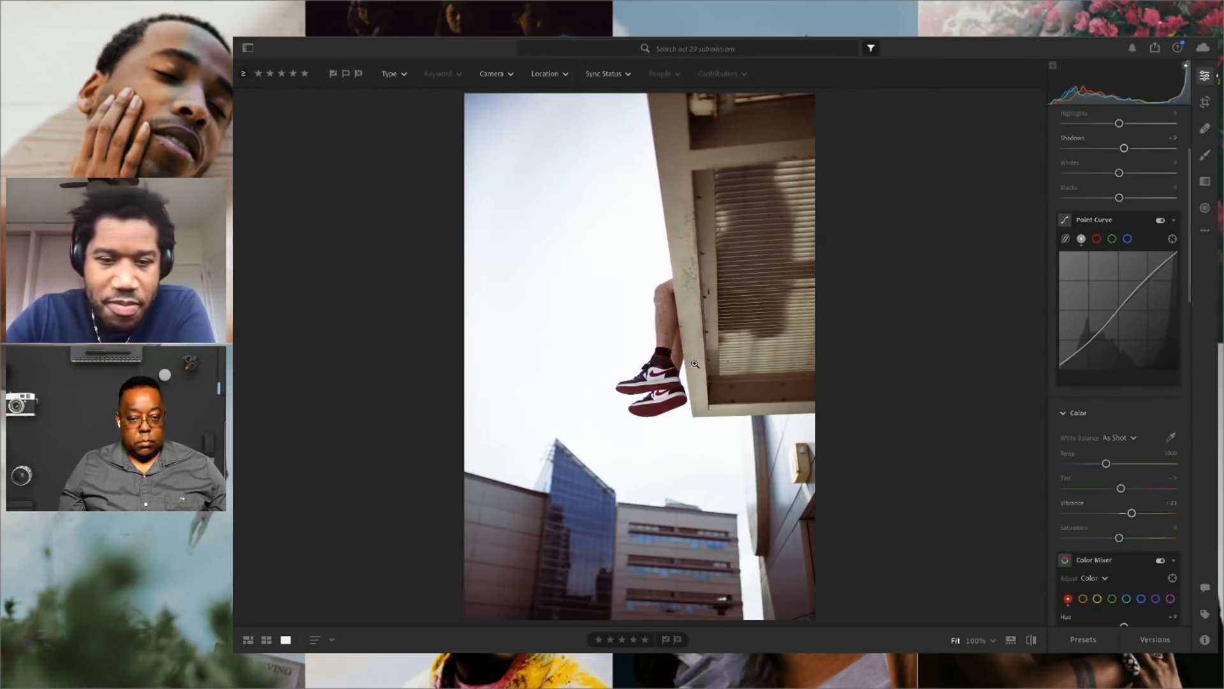
- Try rotating the photo slightly with the crop tool to straighten the building, and undo the rotation
scroll(1141, 408, "down", 10)
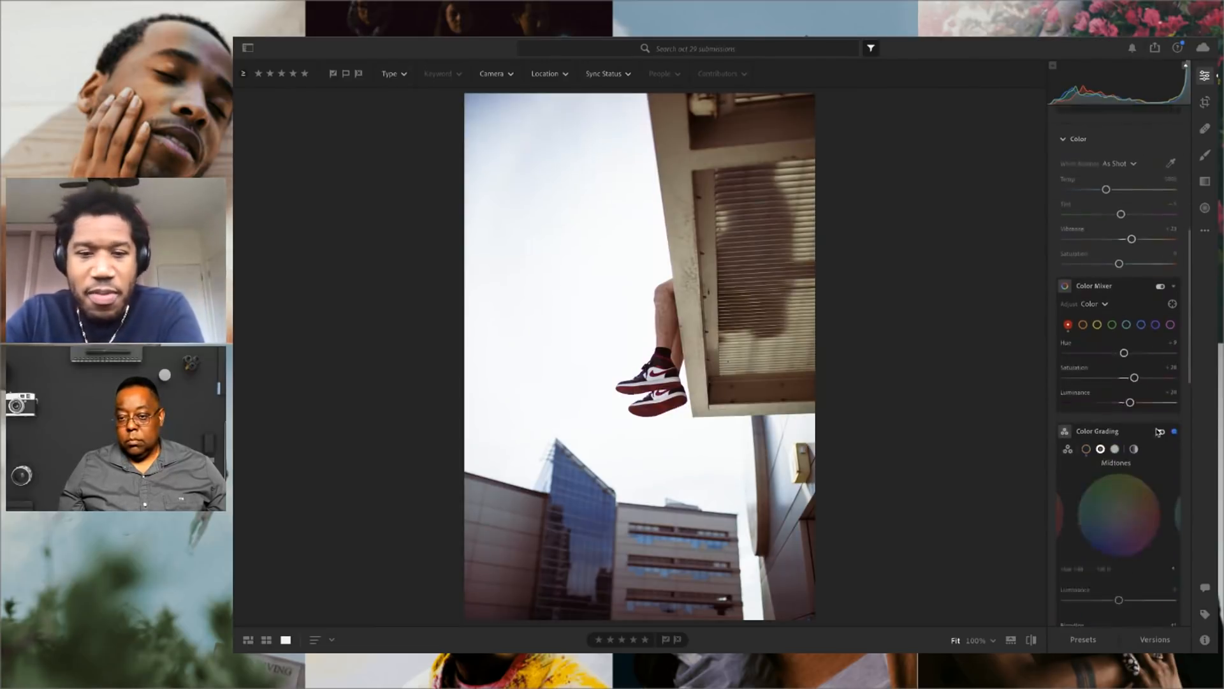
scroll(1149, 415, "up", 10)
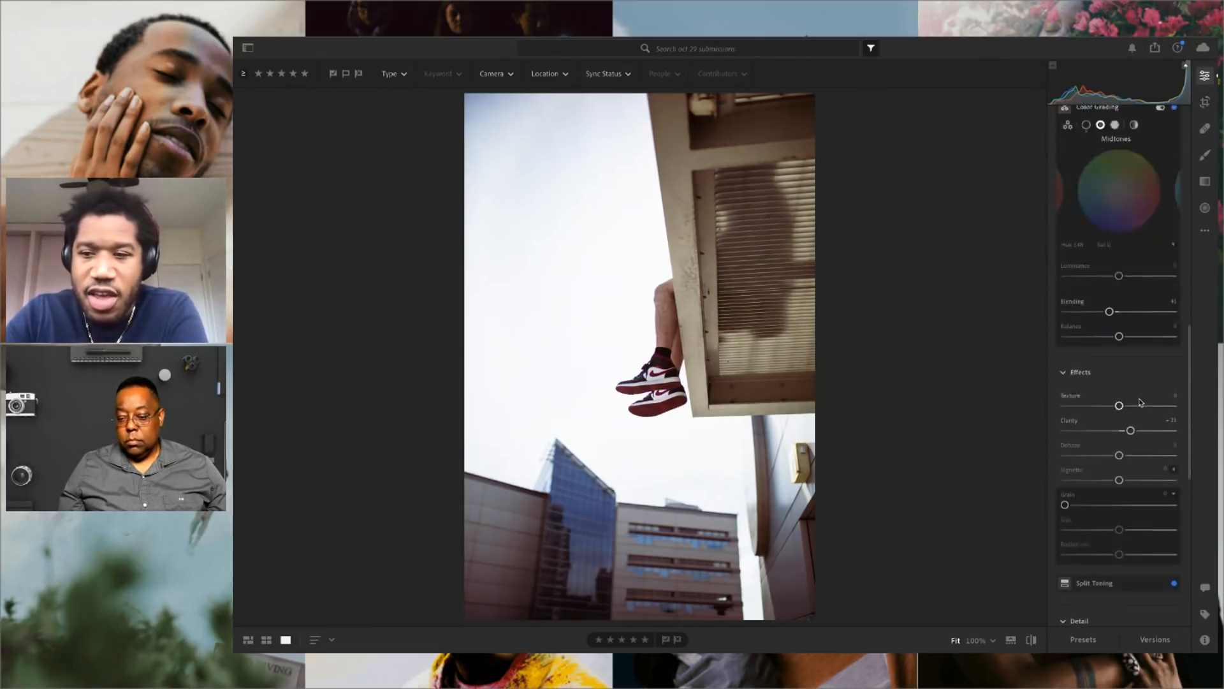
left_click(1204, 101)
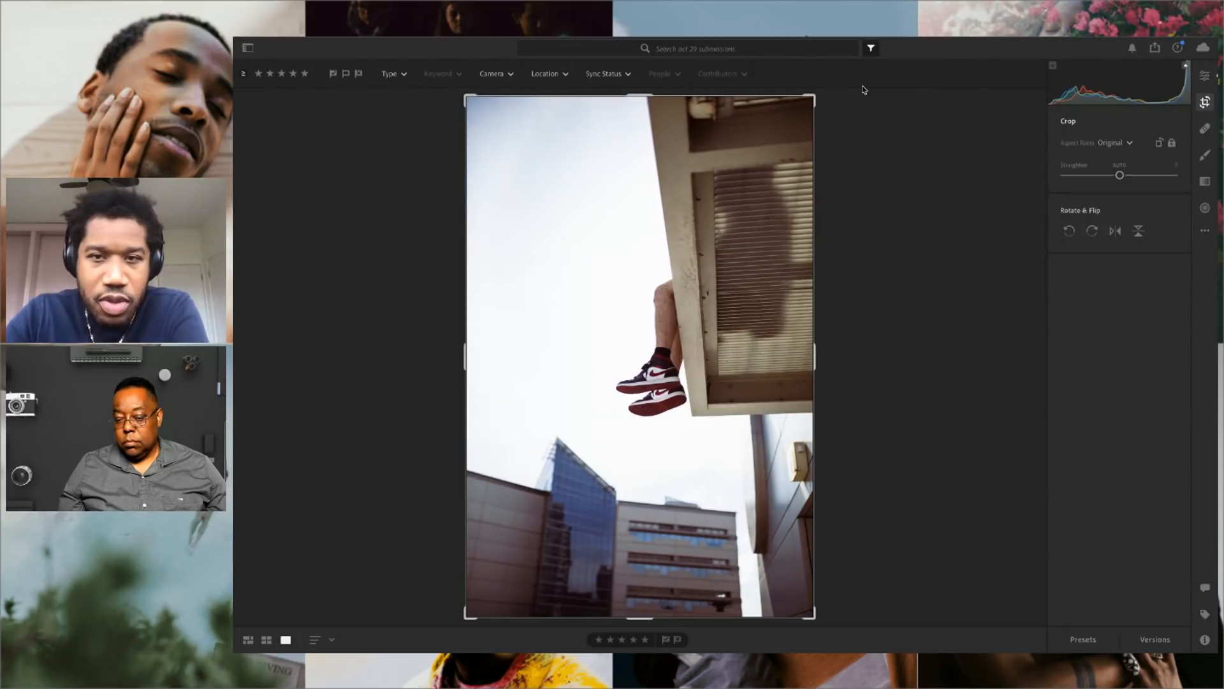
left_click_drag(832, 100, 812, 91)
key("Return")
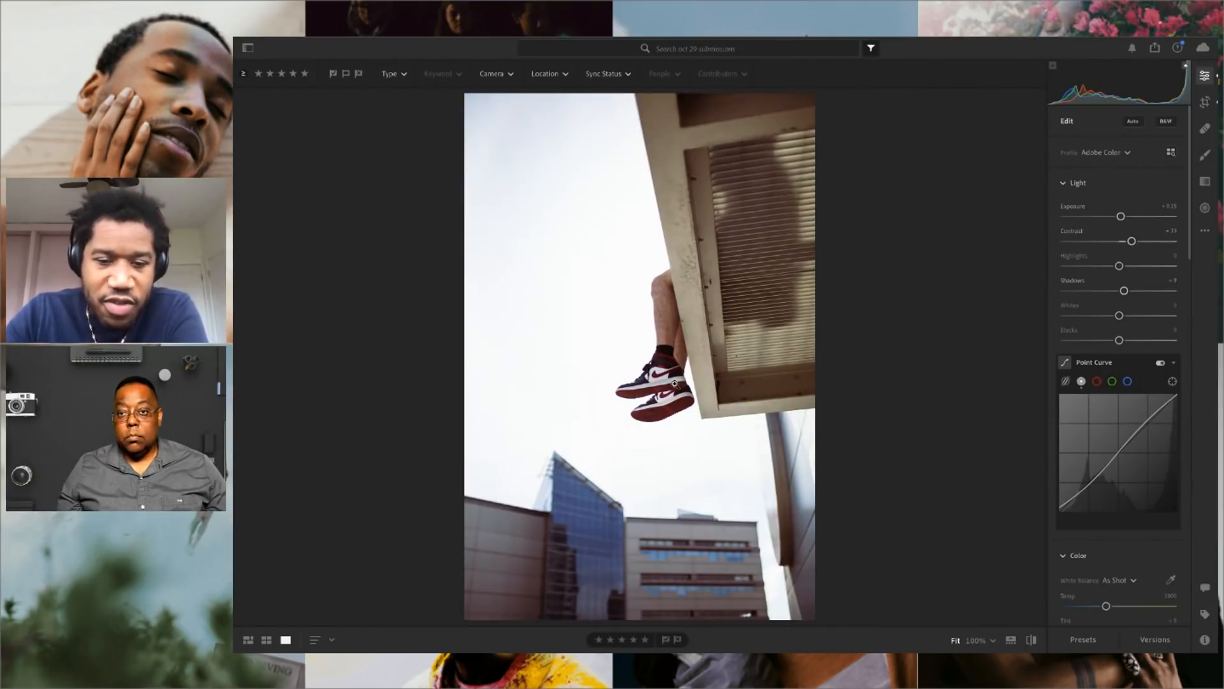
key("ctrl+z")
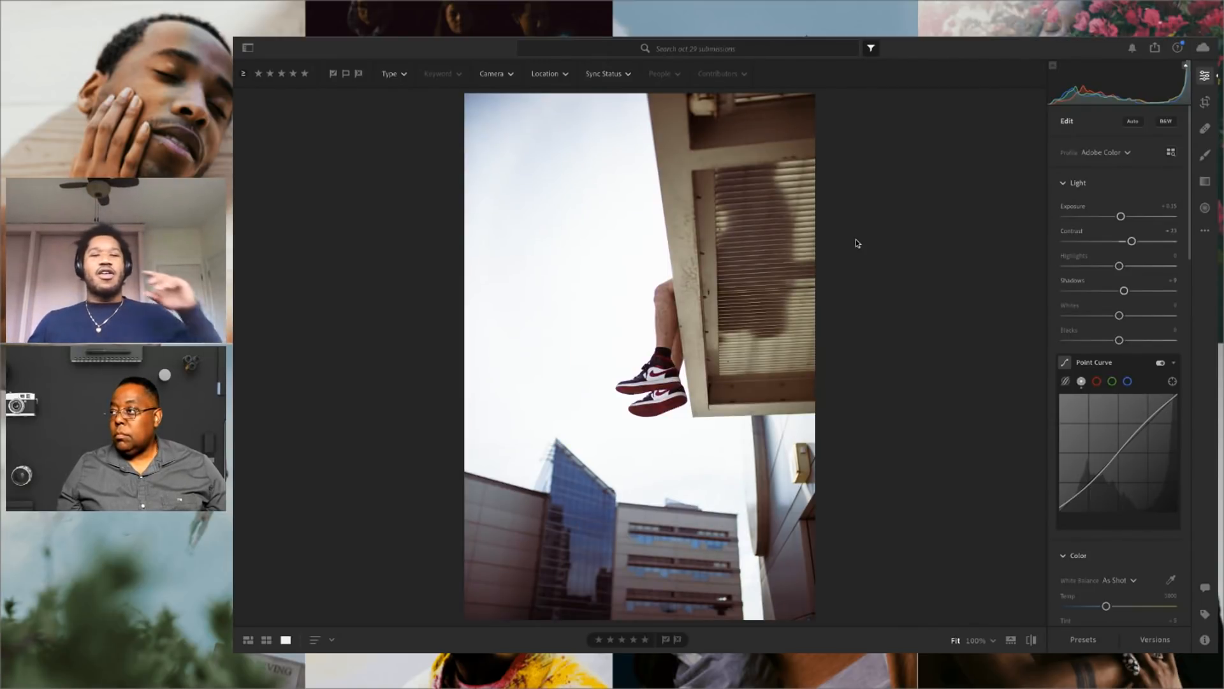
left_click(1205, 102)
mouse_move(850, 108)
left_mouse_down()
mouse_move(842, 97)
mouse_move(831, 107)
mouse_move(845, 97)
left_mouse_up()
key("e")
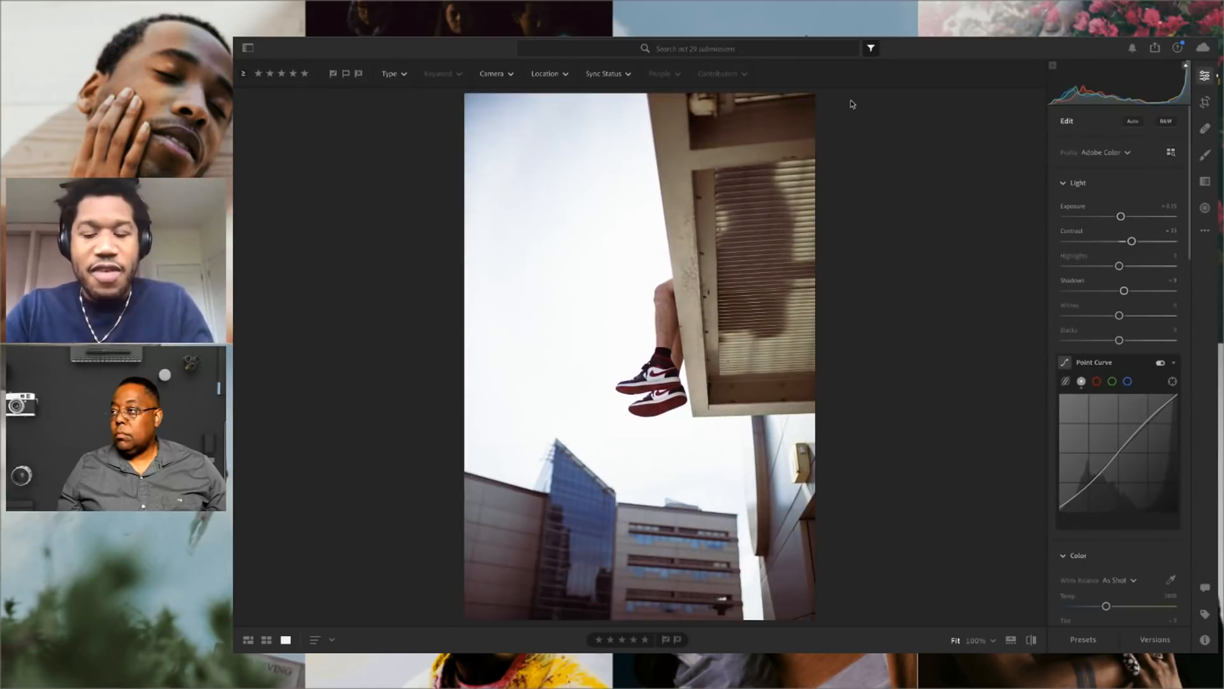
- Set the Geometry Upright mode to Guided and draw a guide along the lower edge of the ledge beside the sneakers
scroll(1148, 376, "down", 10)
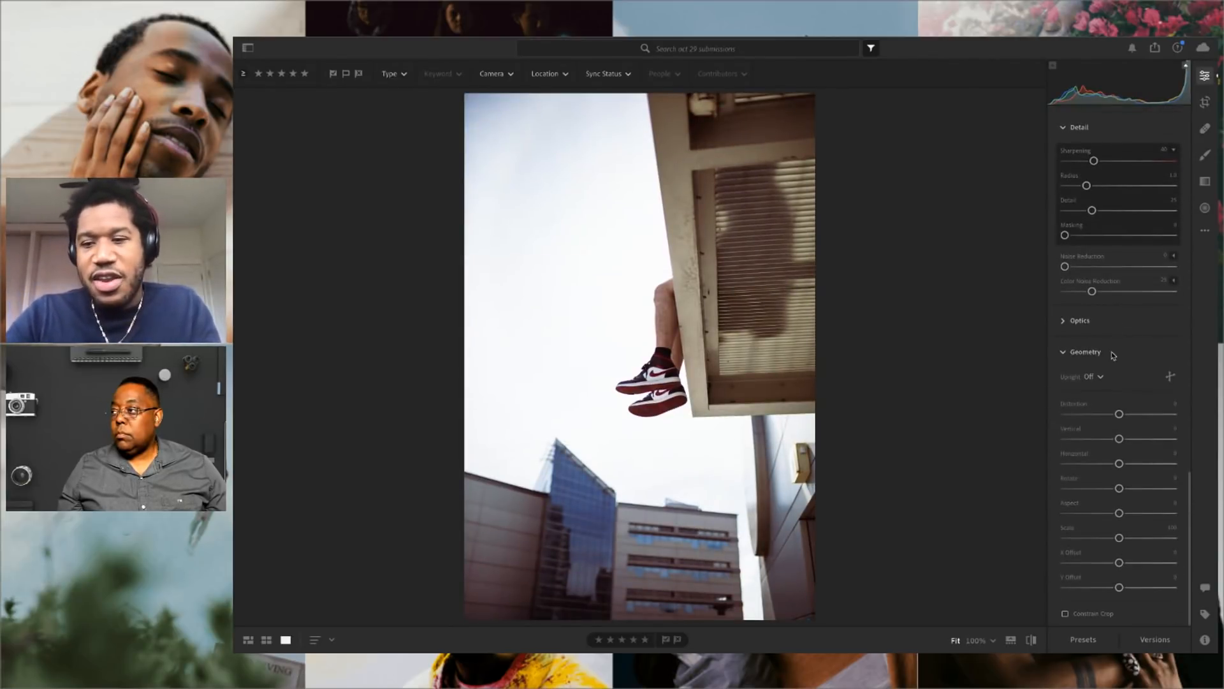
left_click(1097, 377)
left_click(1094, 378)
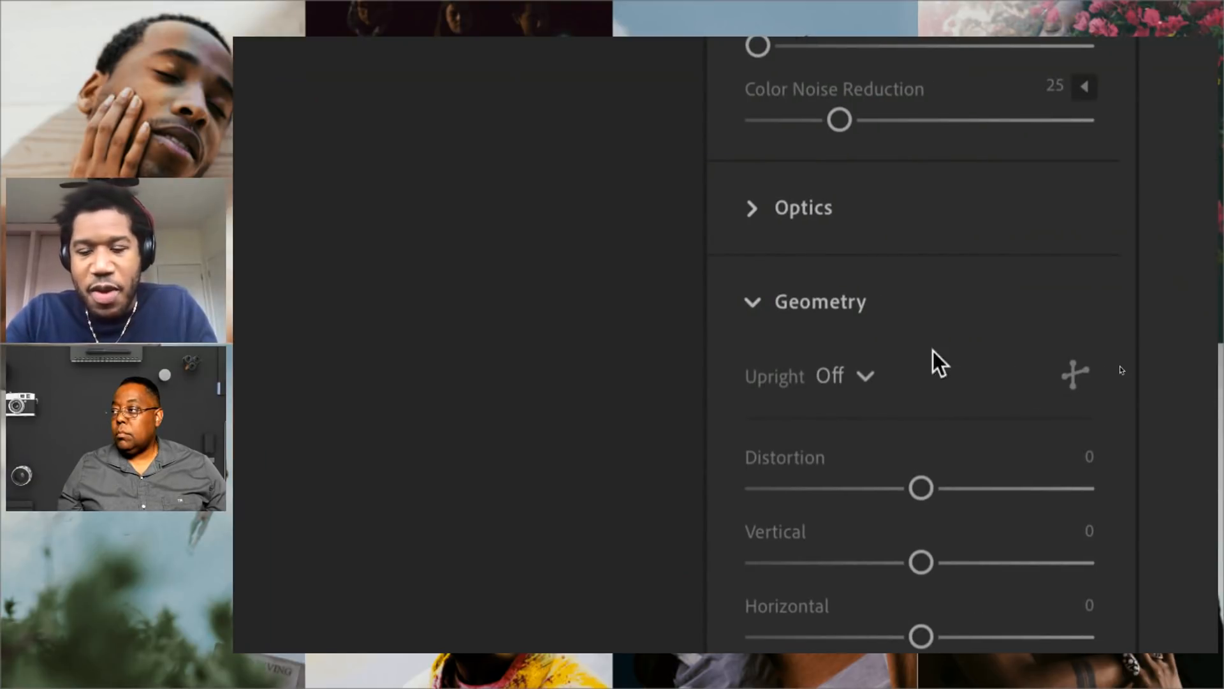
left_click(864, 376)
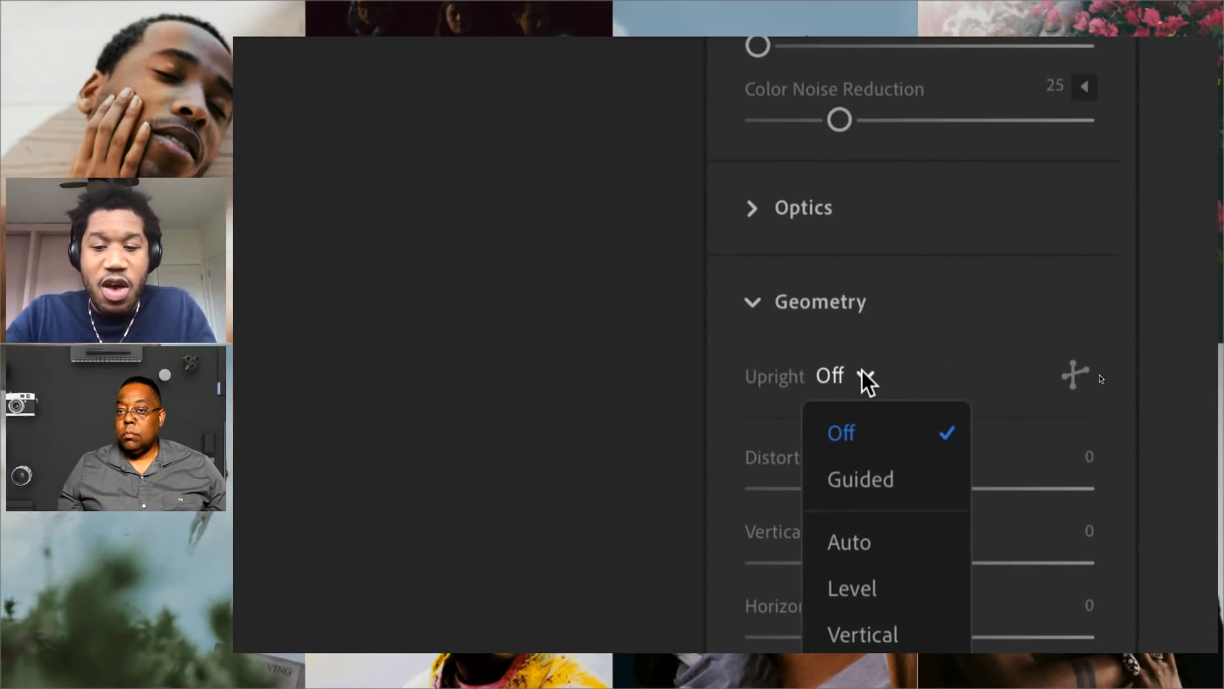
left_click(878, 475)
key("alt")
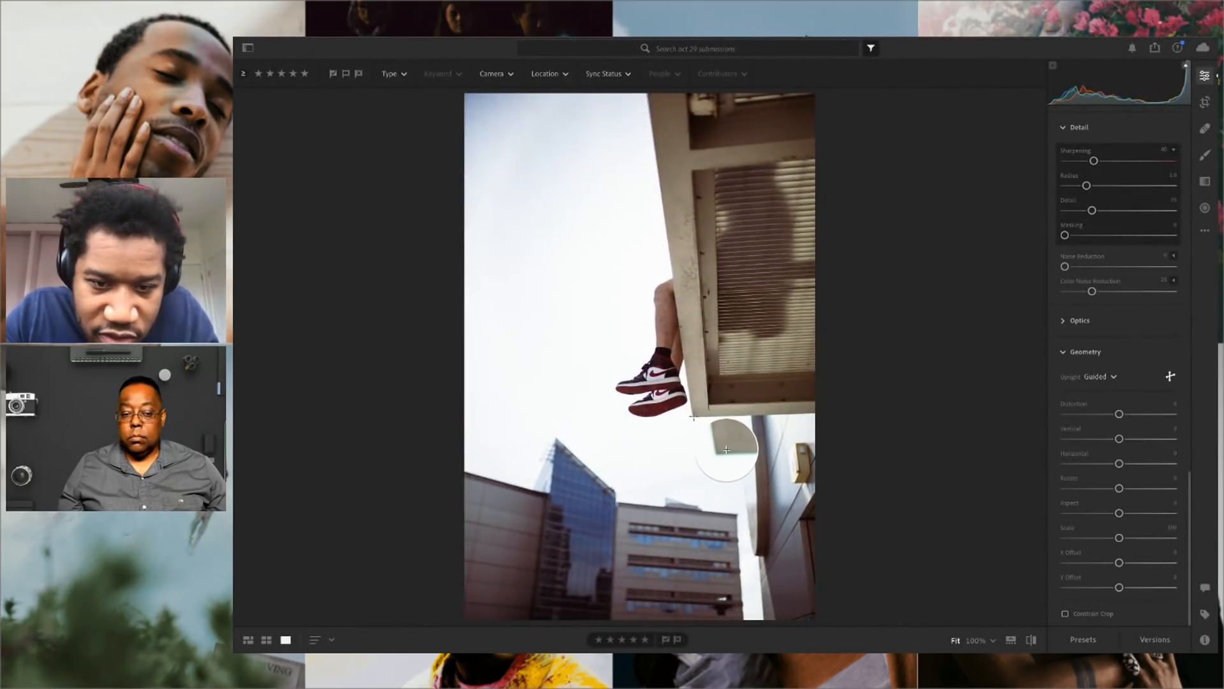
left_click_drag(693, 417, 820, 409)
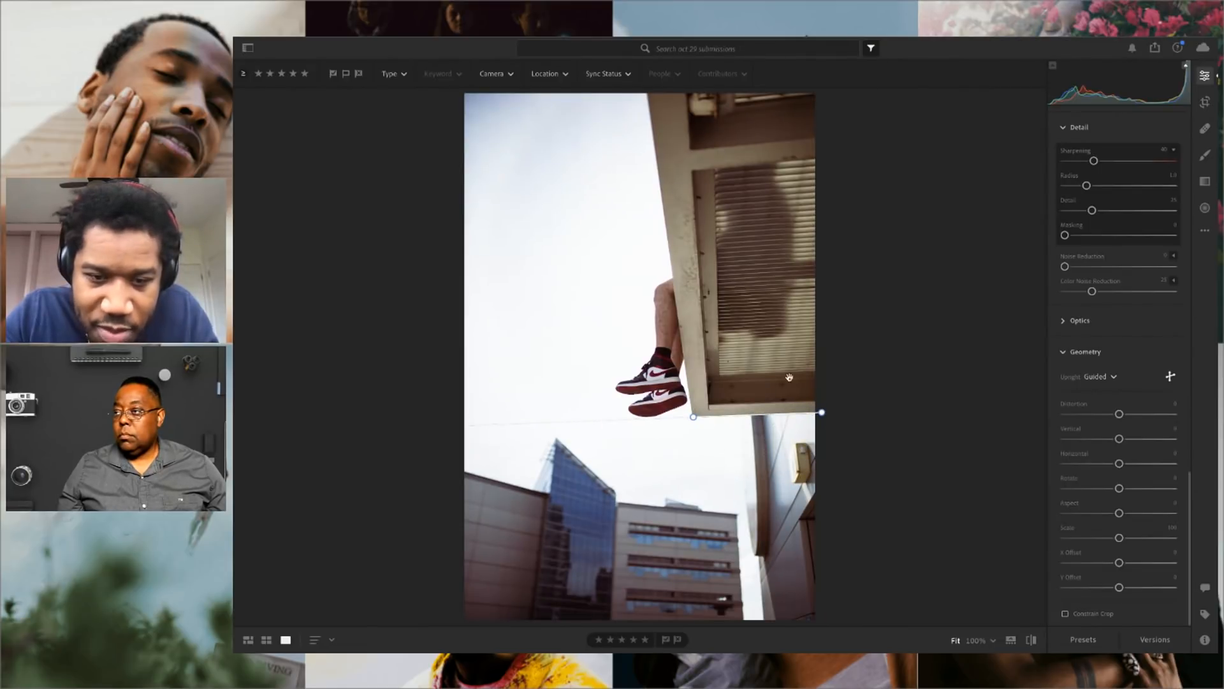
- Try a vertical Upright guide along the ledge's outer edge with Constrain Crop enabled, and undo the correction and both ledge guides
left_click_drag(646, 93, 693, 427)
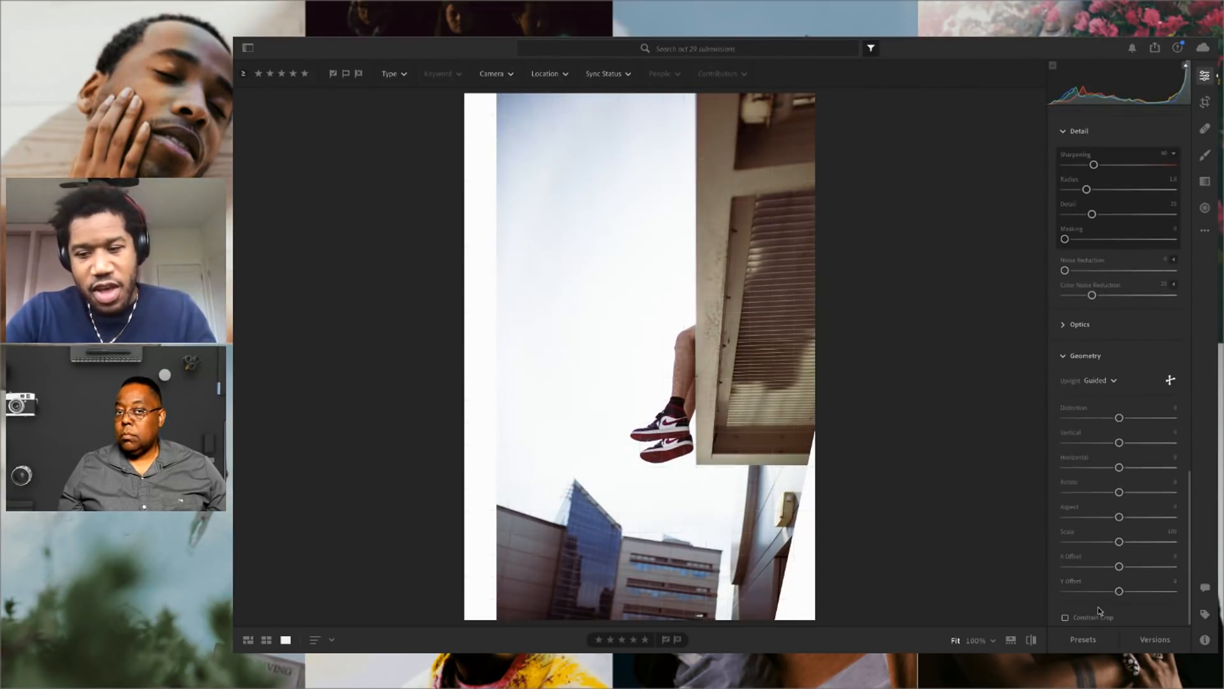
left_click(1065, 617)
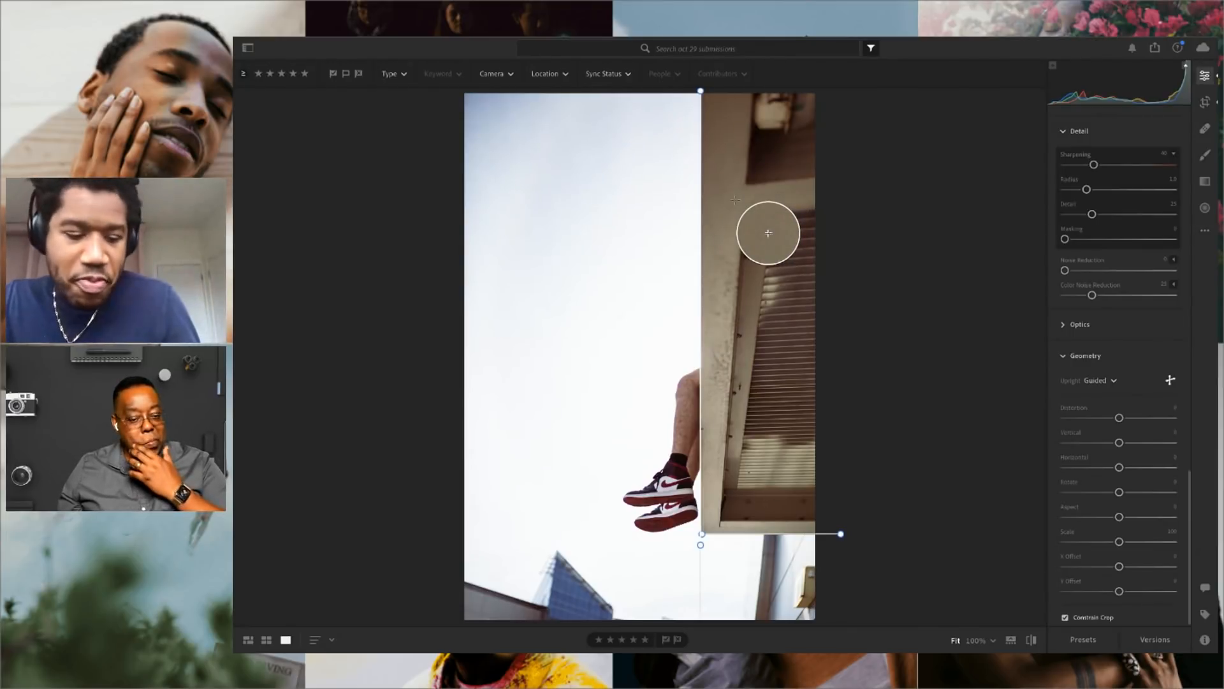
key("ctrl+z")
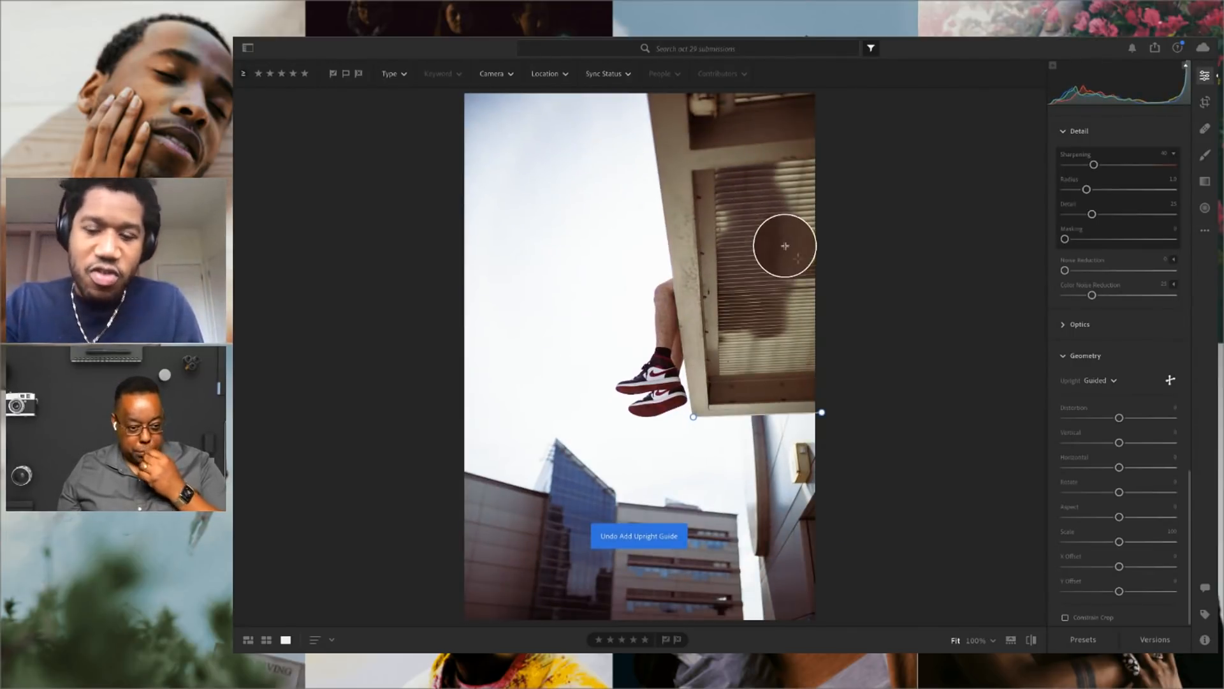
key("ctrl+z")
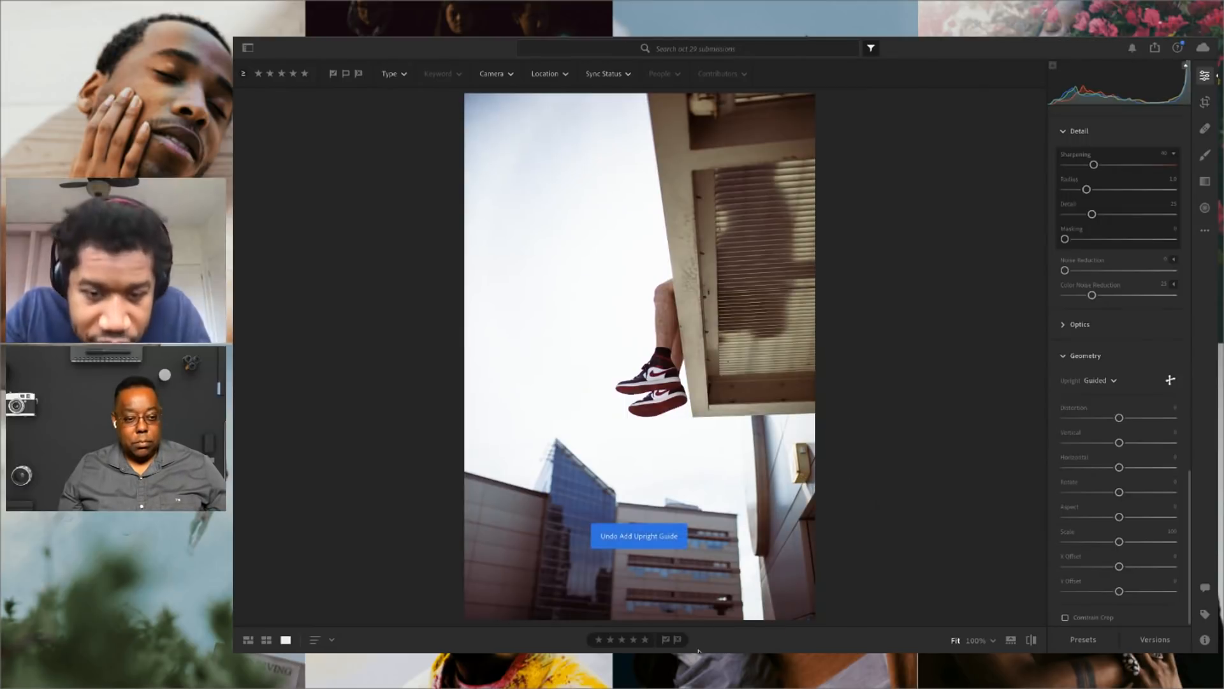
- Try Upright guides along the background building's vertical edge and roofline, and undo them
left_click_drag(739, 513, 745, 623)
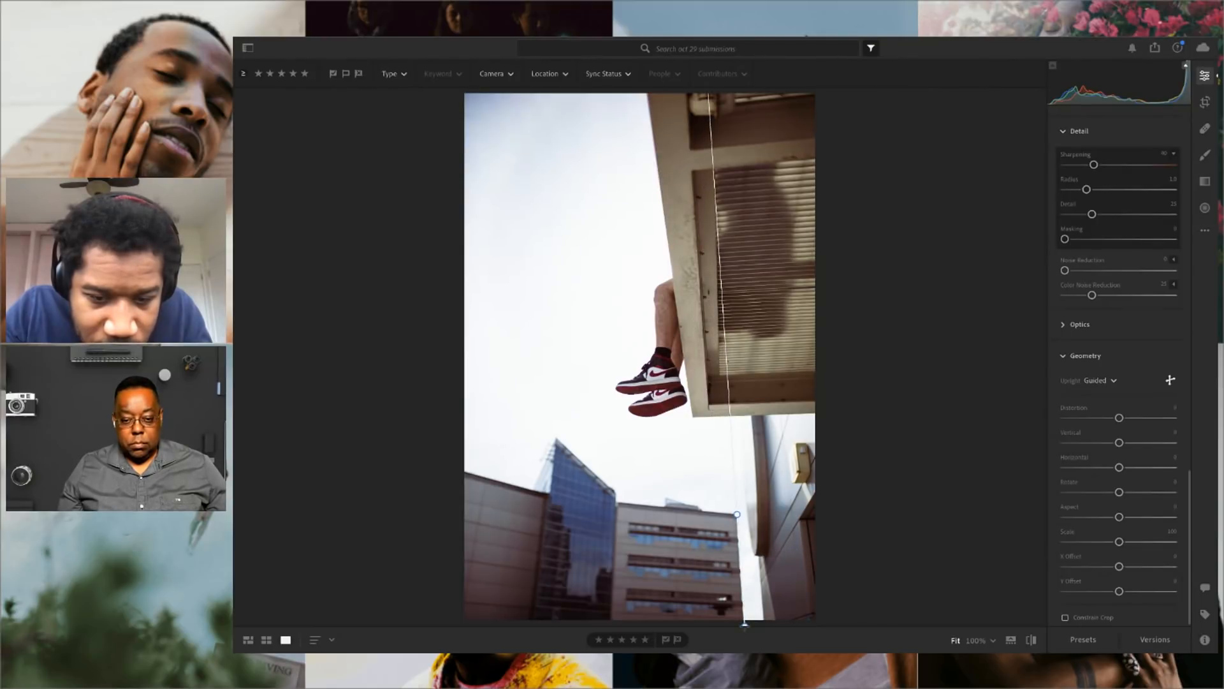
left_click_drag(616, 501, 771, 547)
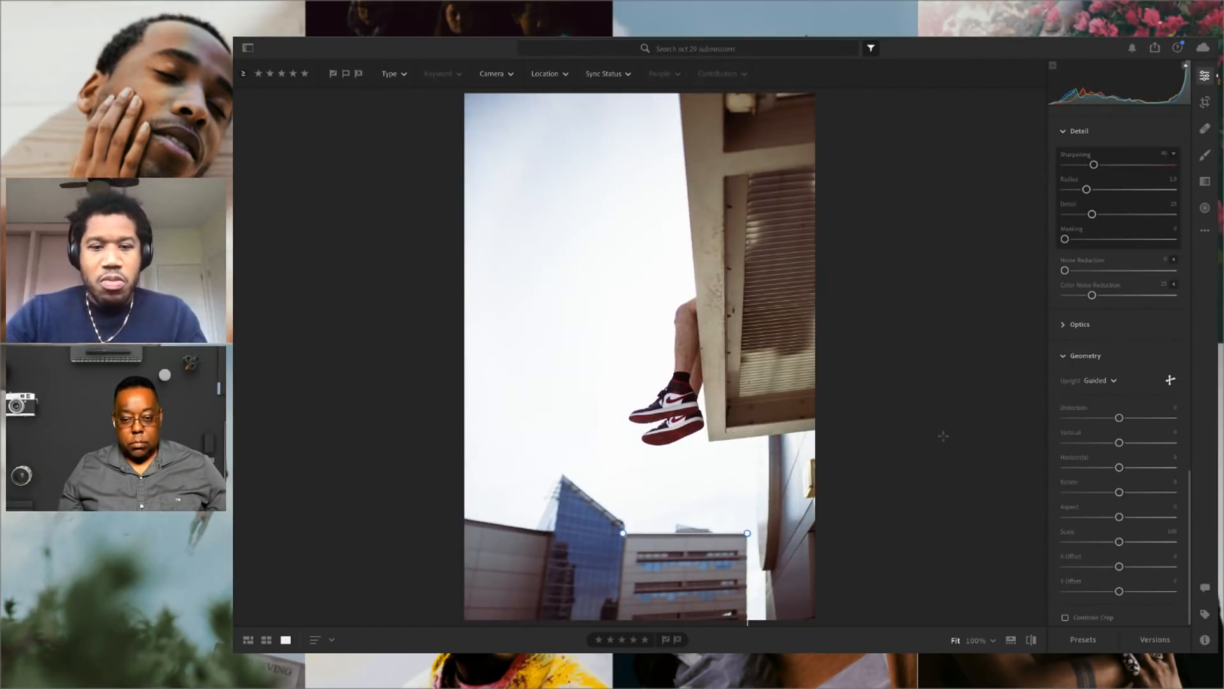
key("ctrl+z")
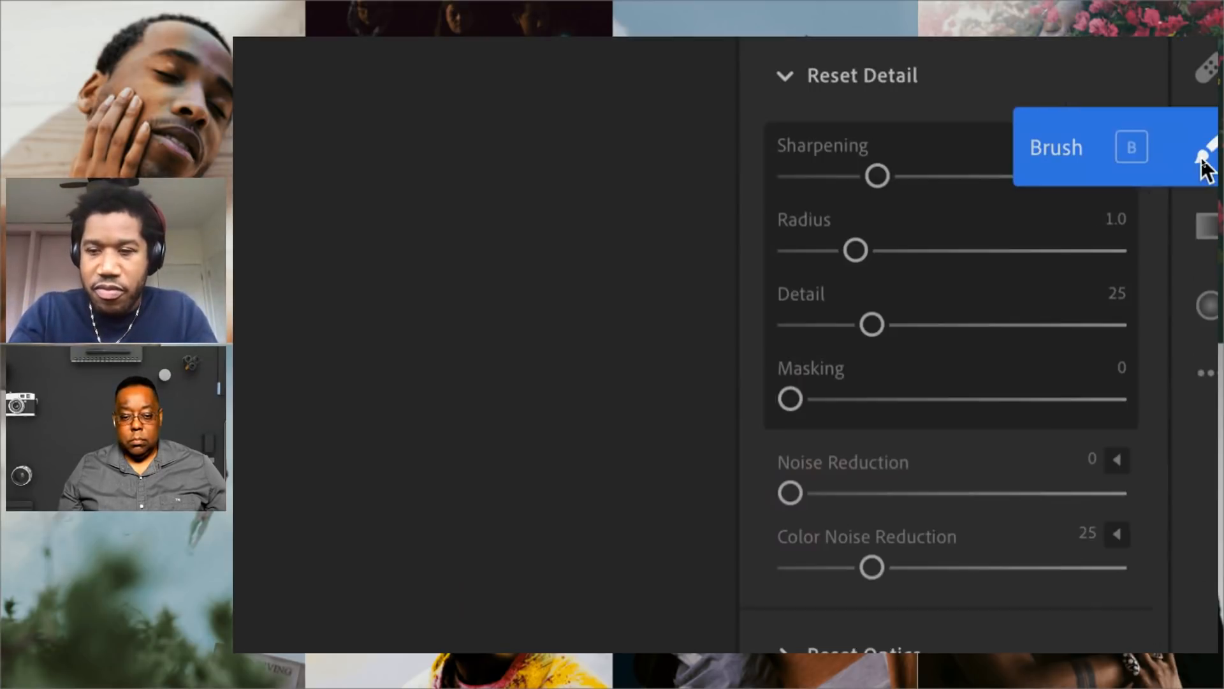
- Paint a brush mask with Auto Mask over the open sky beside the ledge and show the mask overlay
left_click(1203, 159)
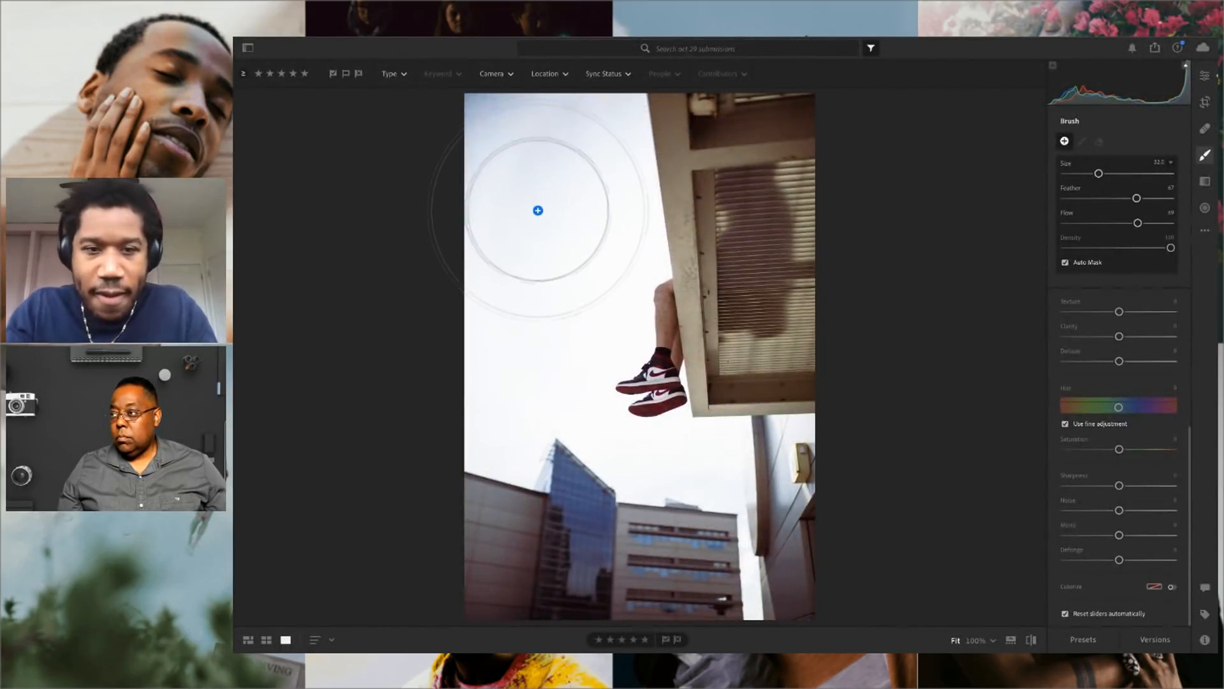
key("bracketleft")
key("bracketleft")
key("bracketleft")
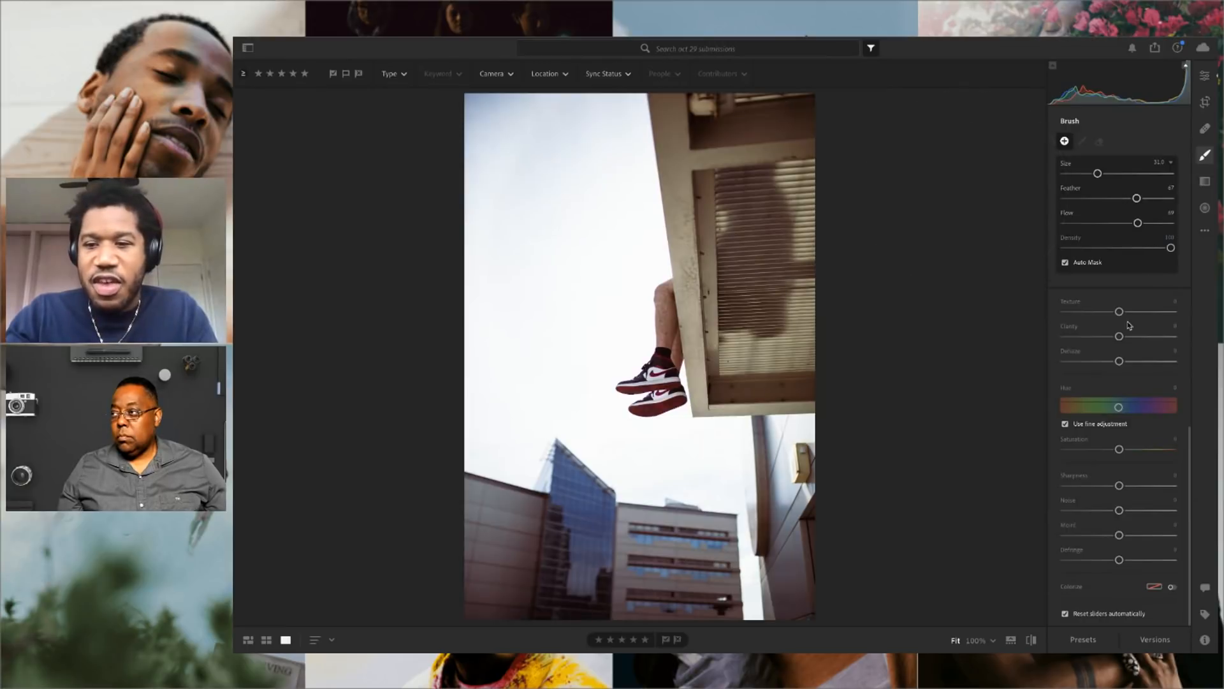
mouse_move(488, 141)
left_mouse_down()
mouse_move(524, 351)
mouse_move(514, 156)
mouse_move(520, 388)
mouse_move(572, 268)
mouse_move(570, 315)
left_mouse_up()
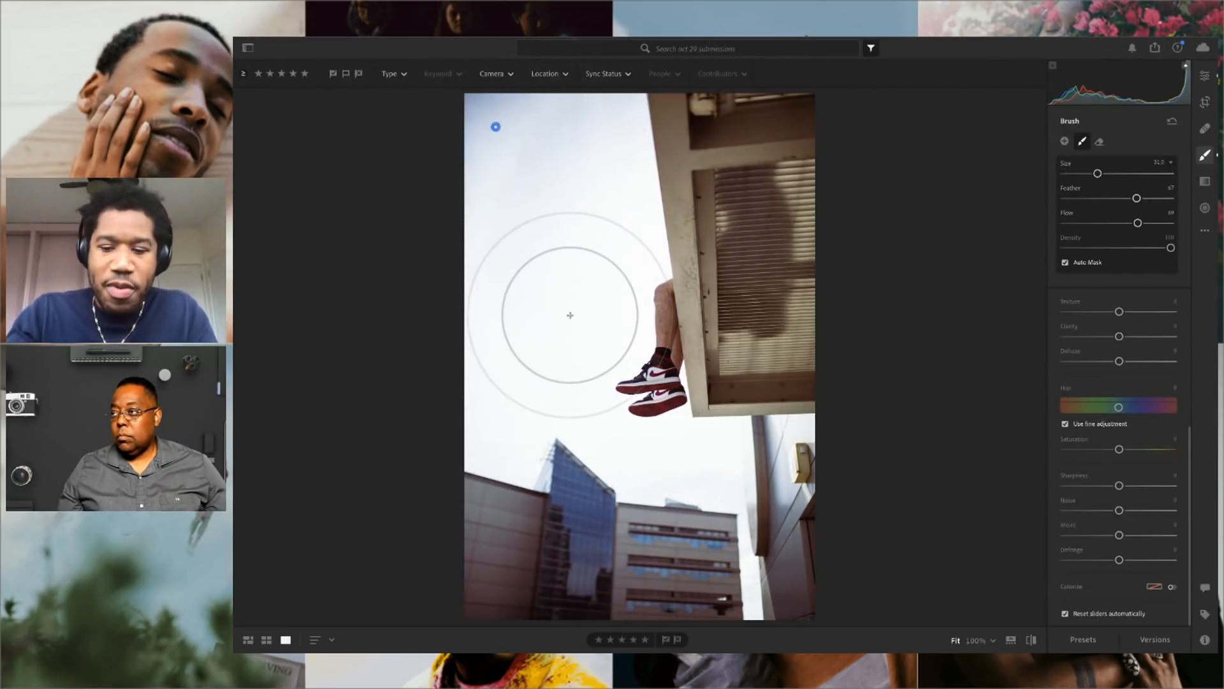
key("o")
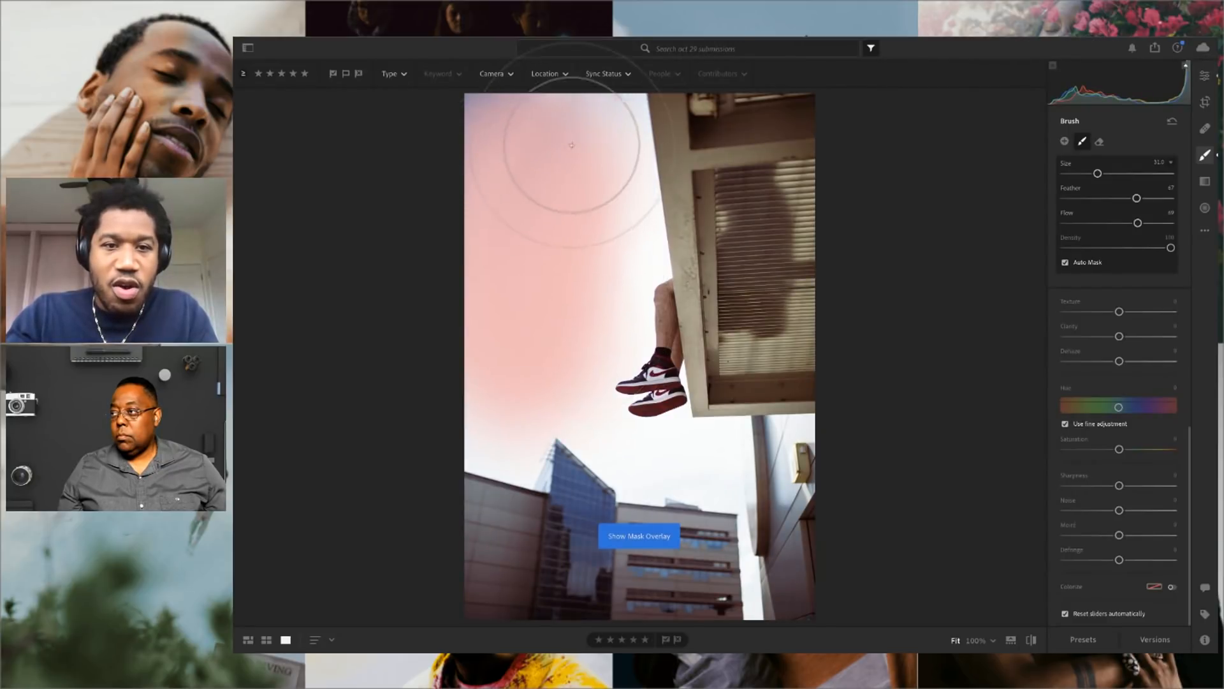
- Reduce the brush size to about 28 and extend the mask across the sky towards the ledge
key("bracketleft")
key("bracketleft")
key("bracketleft")
key("bracketleft")
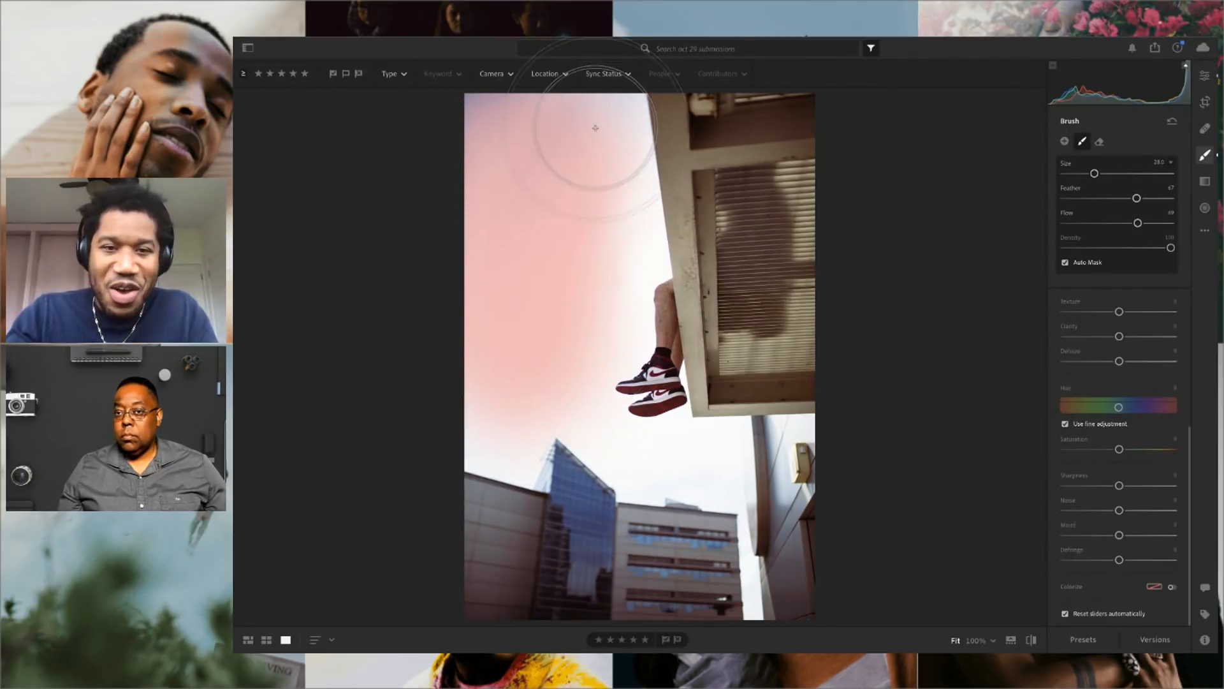
mouse_move(587, 123)
left_mouse_down()
mouse_move(607, 137)
mouse_move(618, 241)
mouse_move(590, 307)
mouse_move(492, 391)
mouse_move(650, 460)
mouse_move(718, 464)
mouse_move(644, 440)
mouse_move(587, 333)
mouse_move(622, 259)
mouse_move(582, 287)
left_mouse_up()
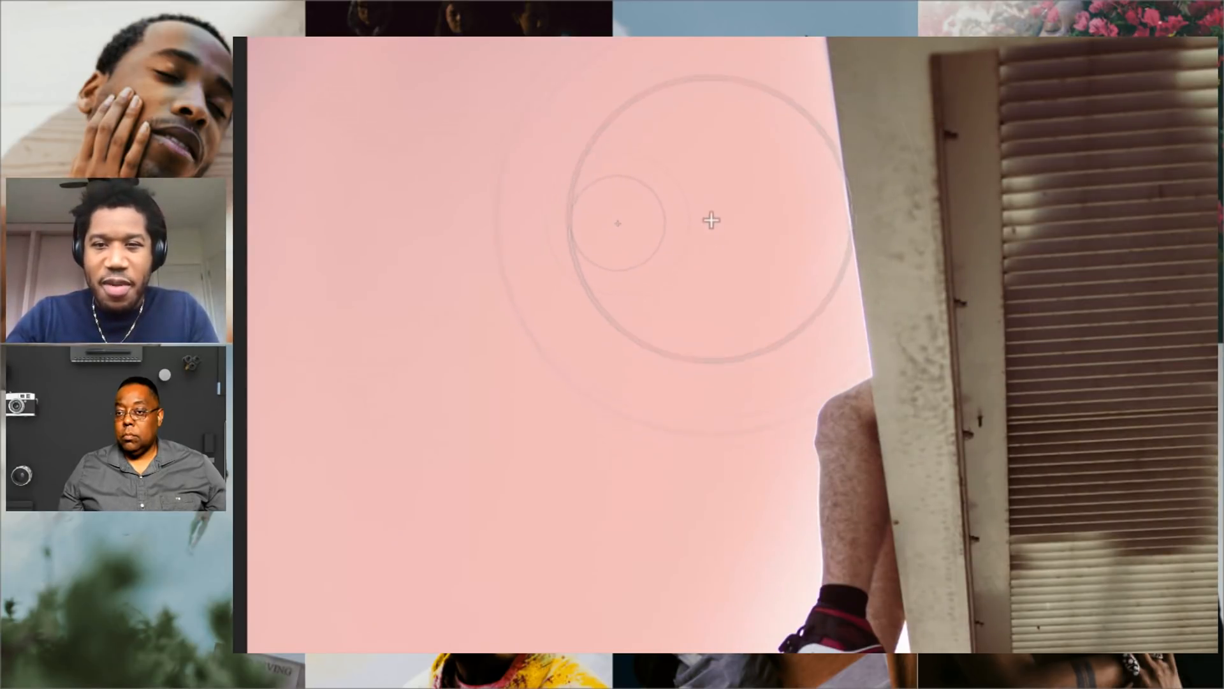
- Resize the brush for close-up work and extend the sky mask around the leg, sneakers and building rooftops
key("bracketright")
key("bracketright")
key("bracketright")
key("bracketright")
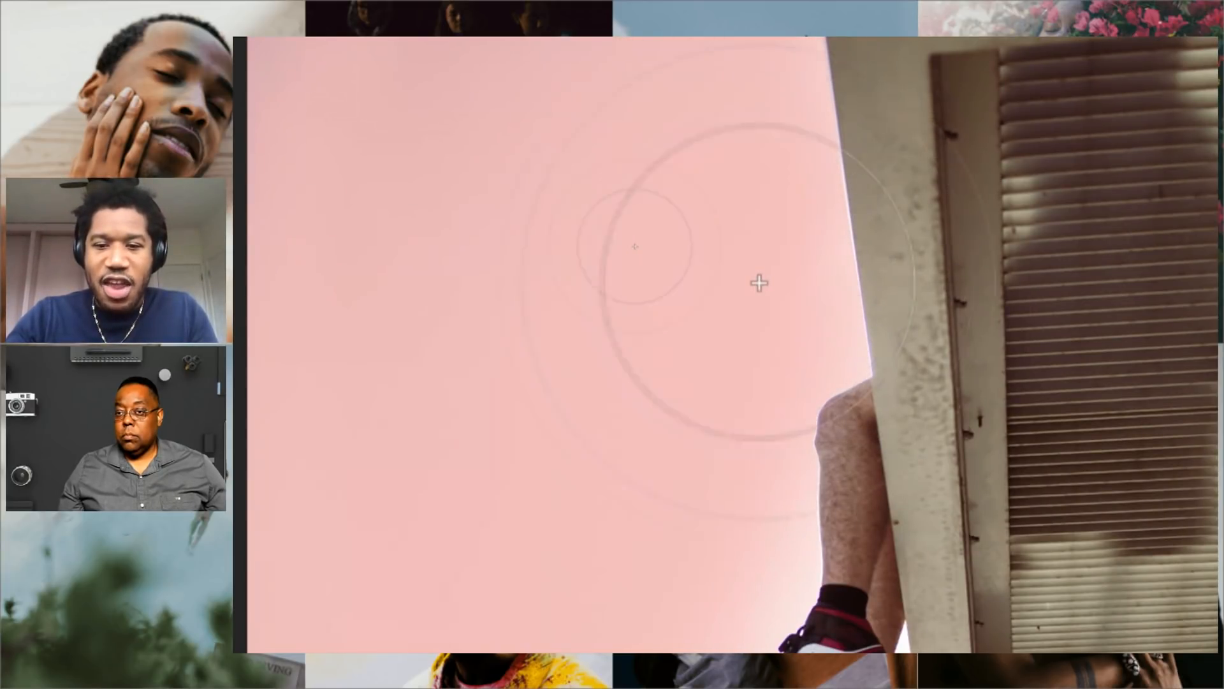
key("ctrl+minus")
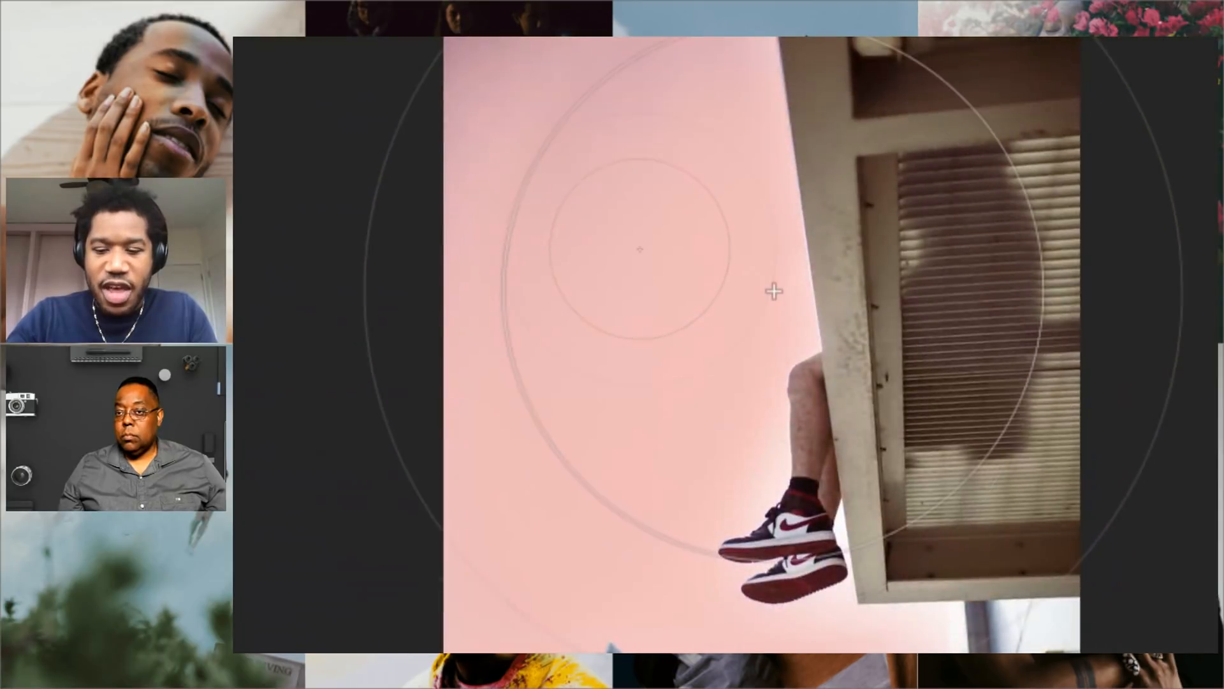
key("bracketleft")
key("bracketleft")
key("bracketleft")
key("bracketleft")
key("bracketleft")
key("bracketleft")
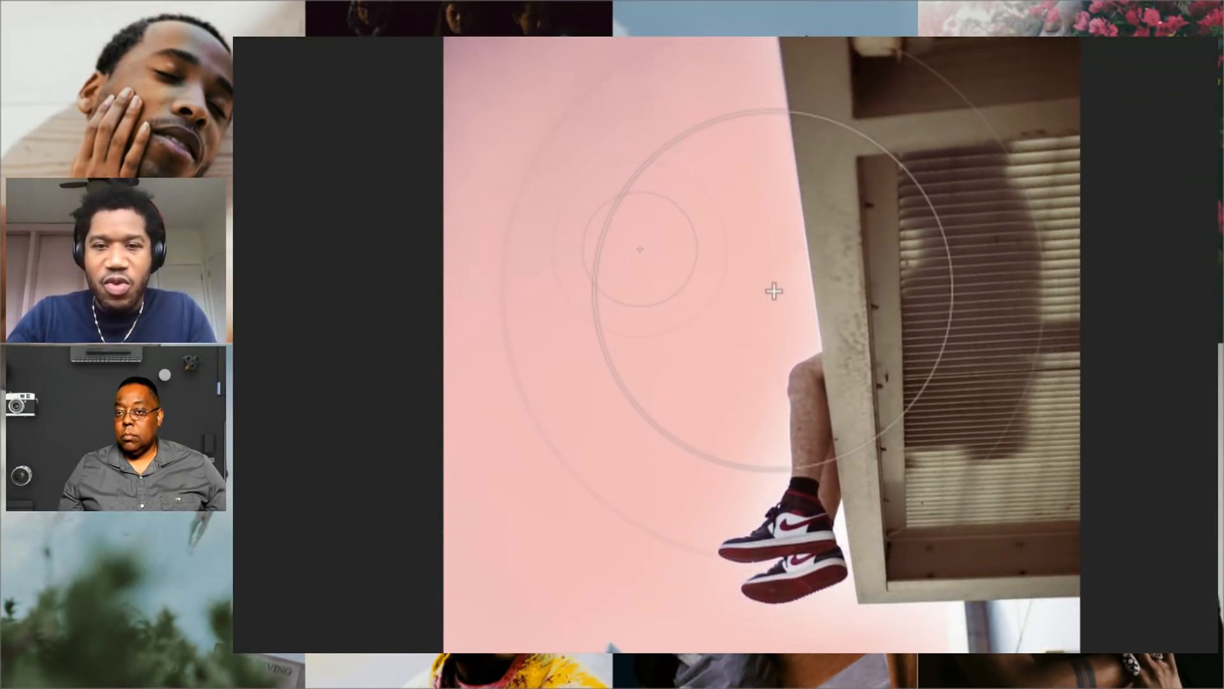
key("bracketleft")
key("bracketleft")
key("bracketleft")
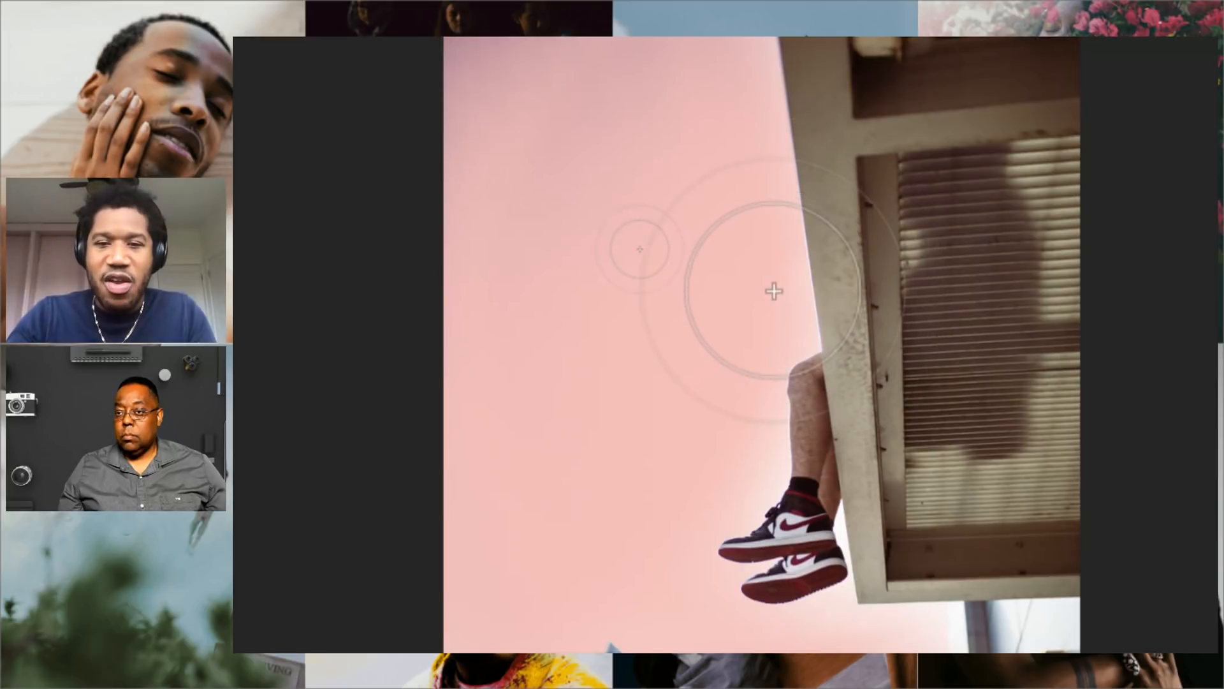
scroll(727, 38, "up", 3)
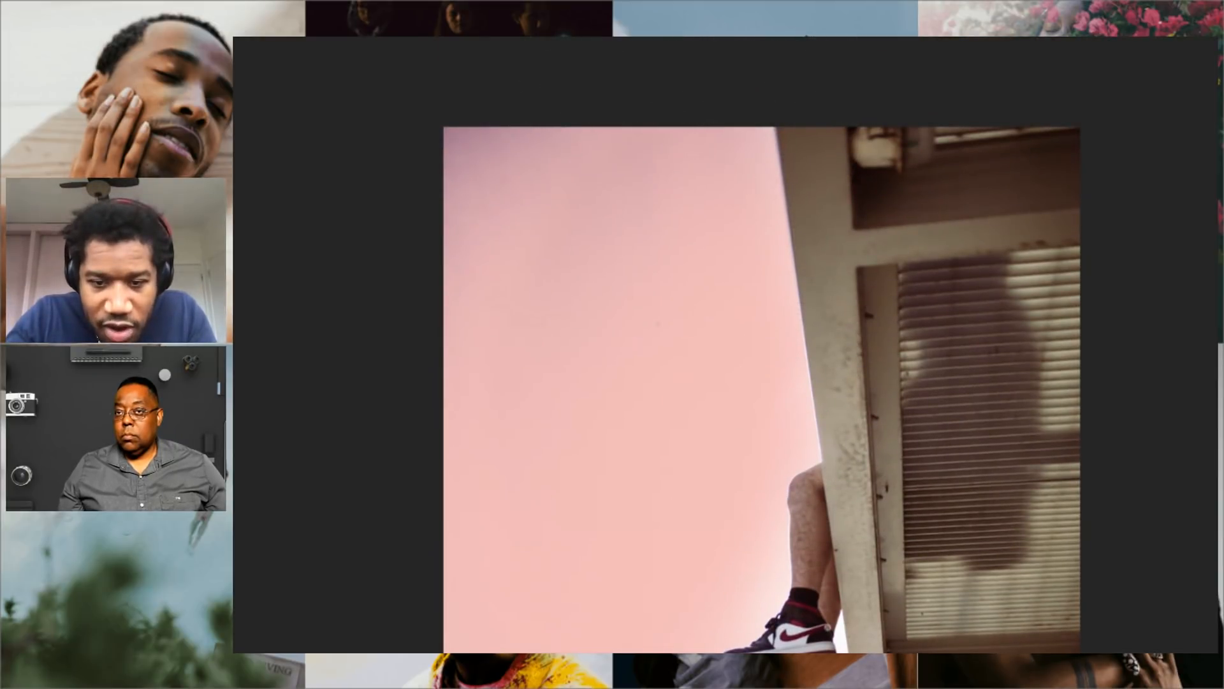
scroll(654, 611, "down", 15)
scroll(645, 387, "up", 10)
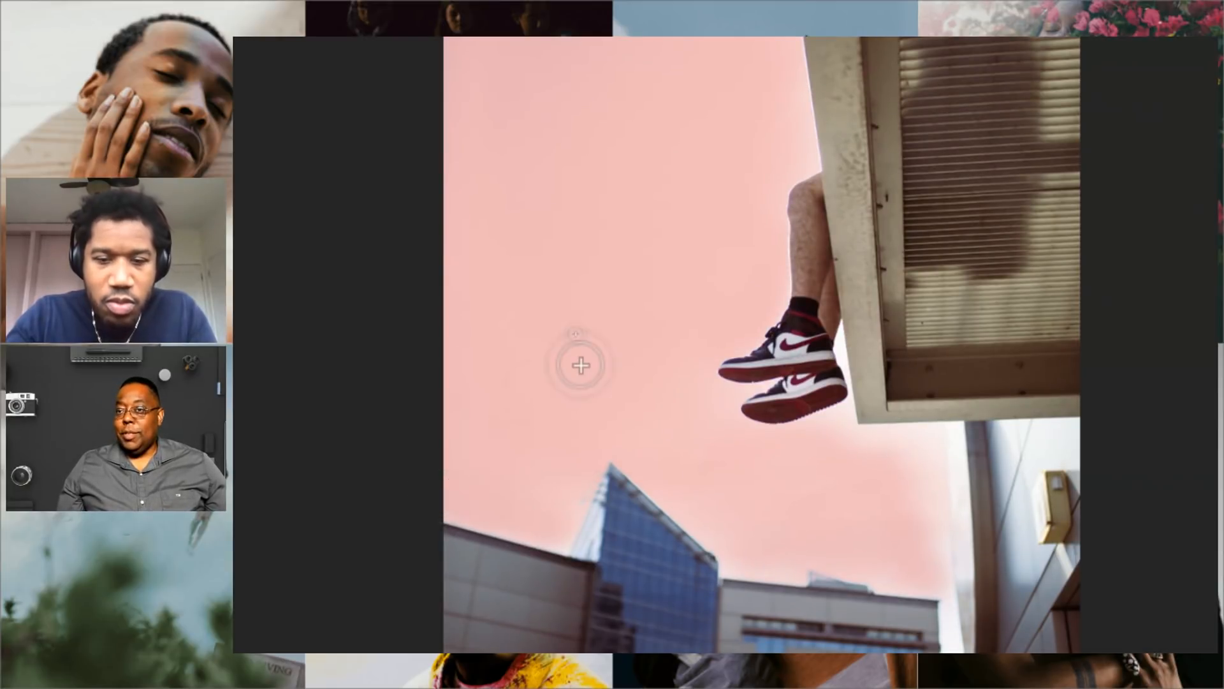
scroll(580, 360, "down", 3)
scroll(911, 313, "down", 2)
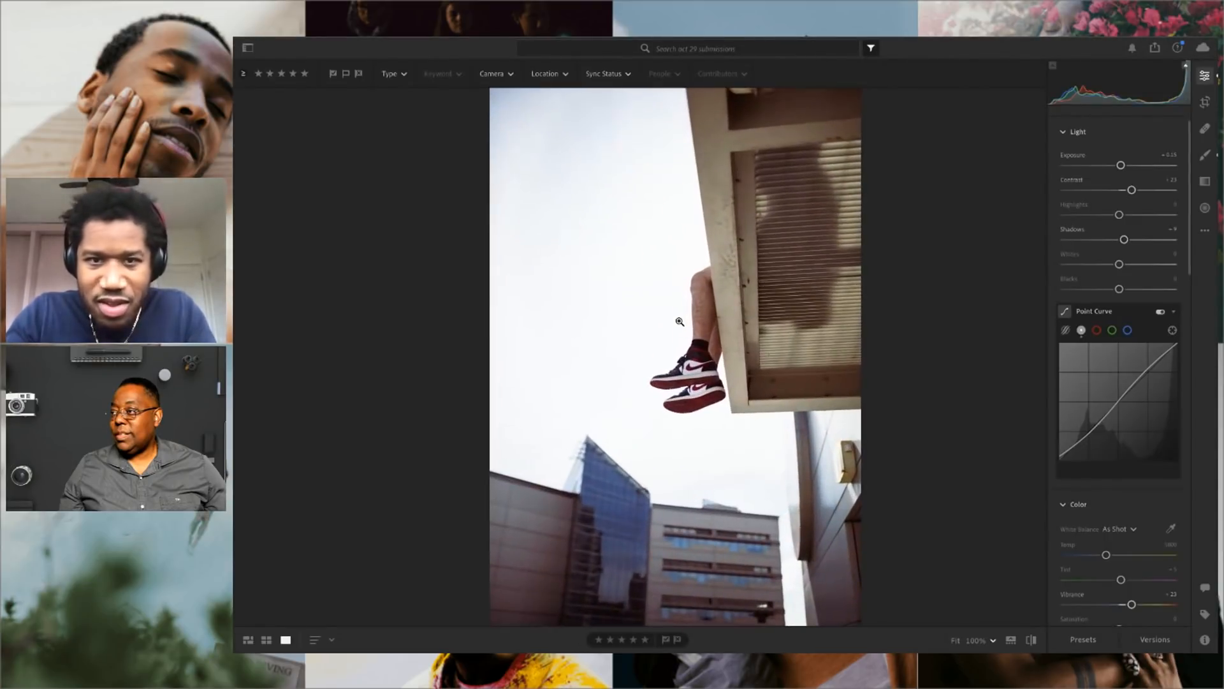
- Try to restore the lost sky mask by redoing the brush strokes
left_click(344, 42)
mouse_move(367, 42)
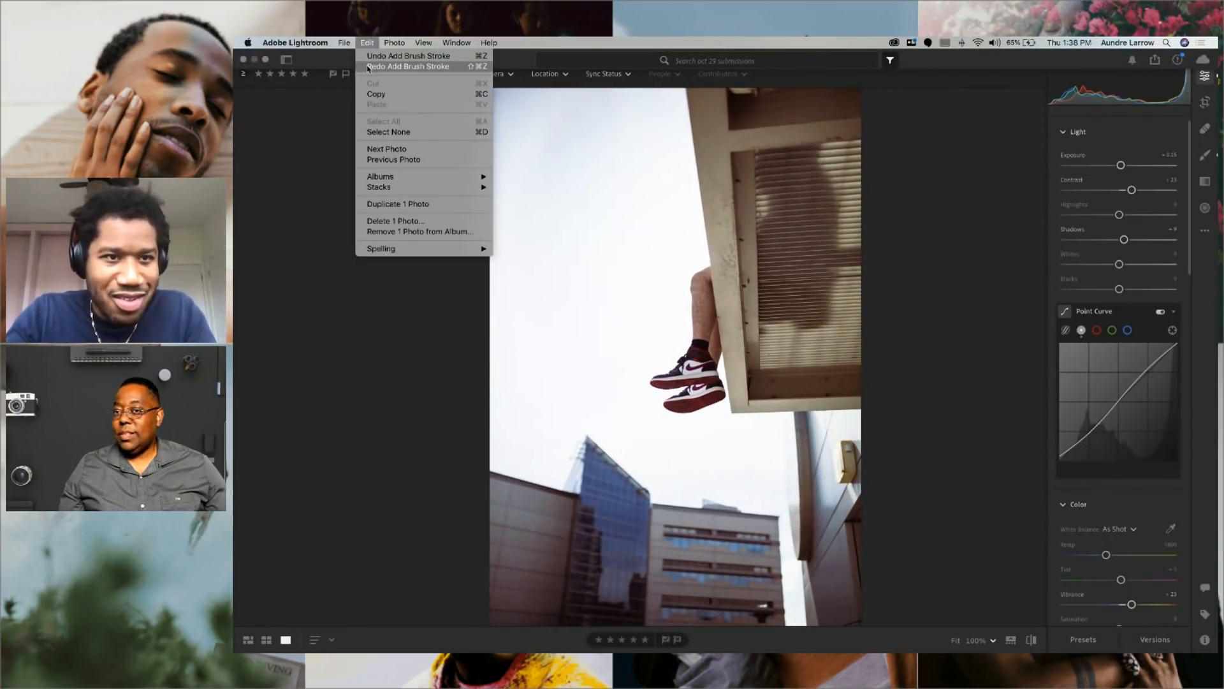
left_click(369, 67)
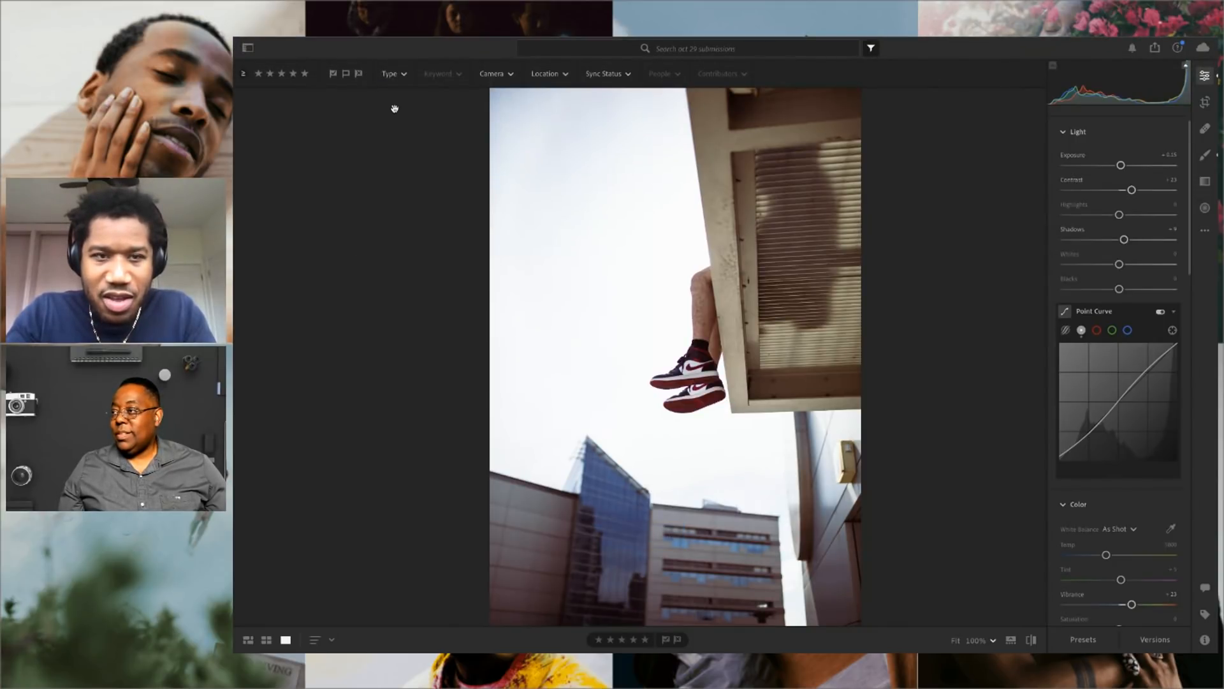
left_click(423, 42)
mouse_move(368, 42)
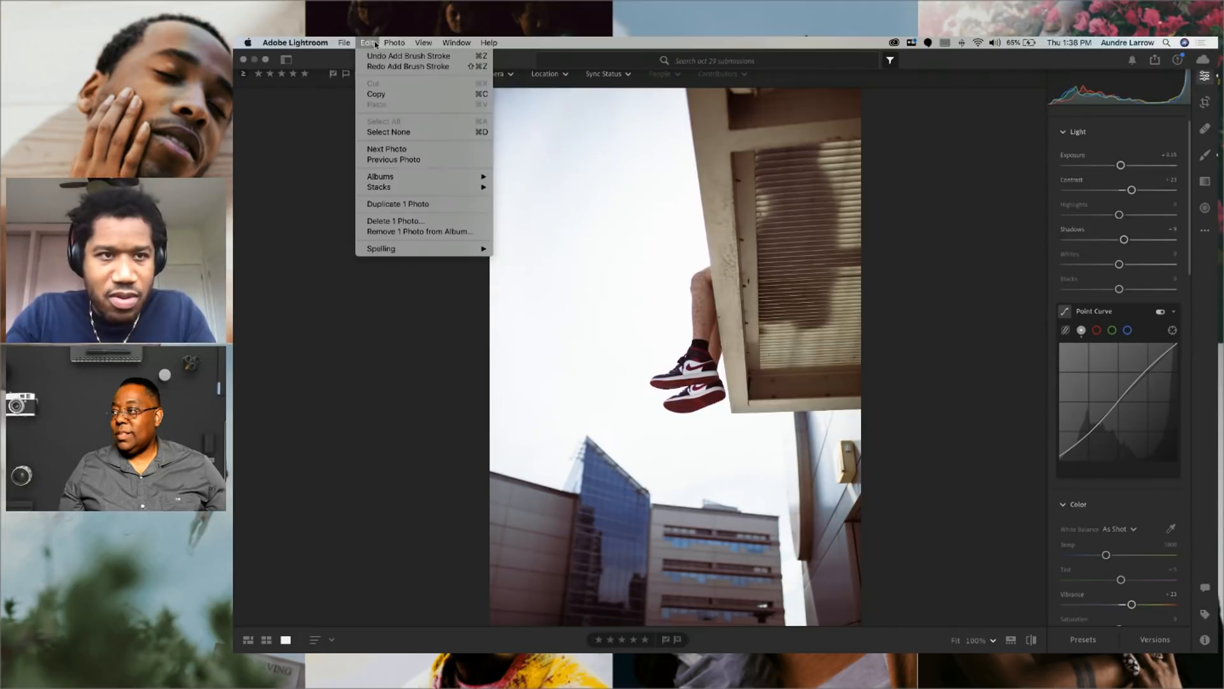
left_click(377, 67)
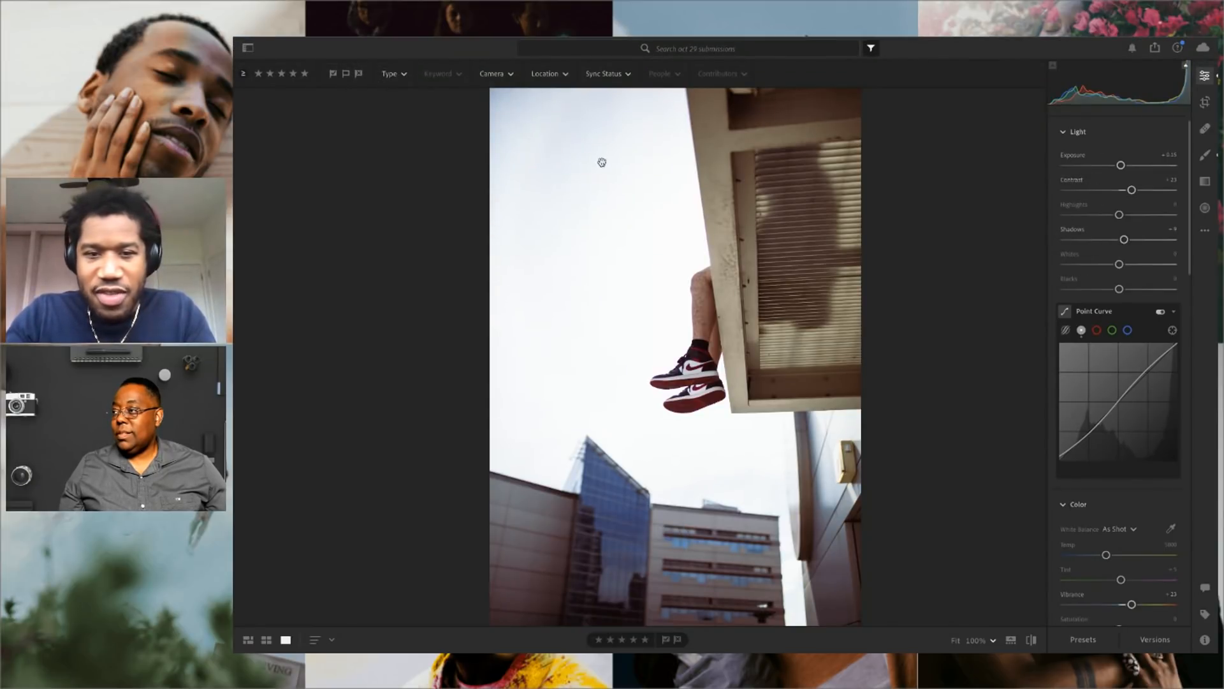
- Try a small brush dab on the sky near the ledge, and undo it
left_click(1206, 155)
left_click_drag(648, 197, 640, 199)
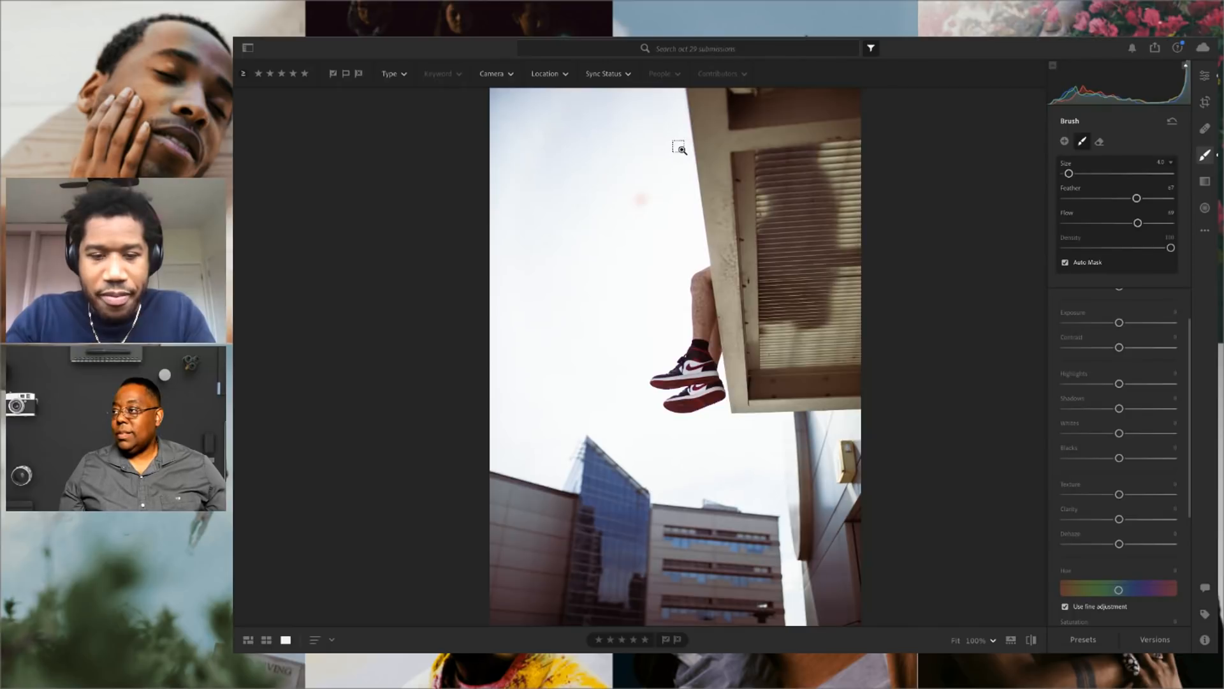
key("ctrl+z")
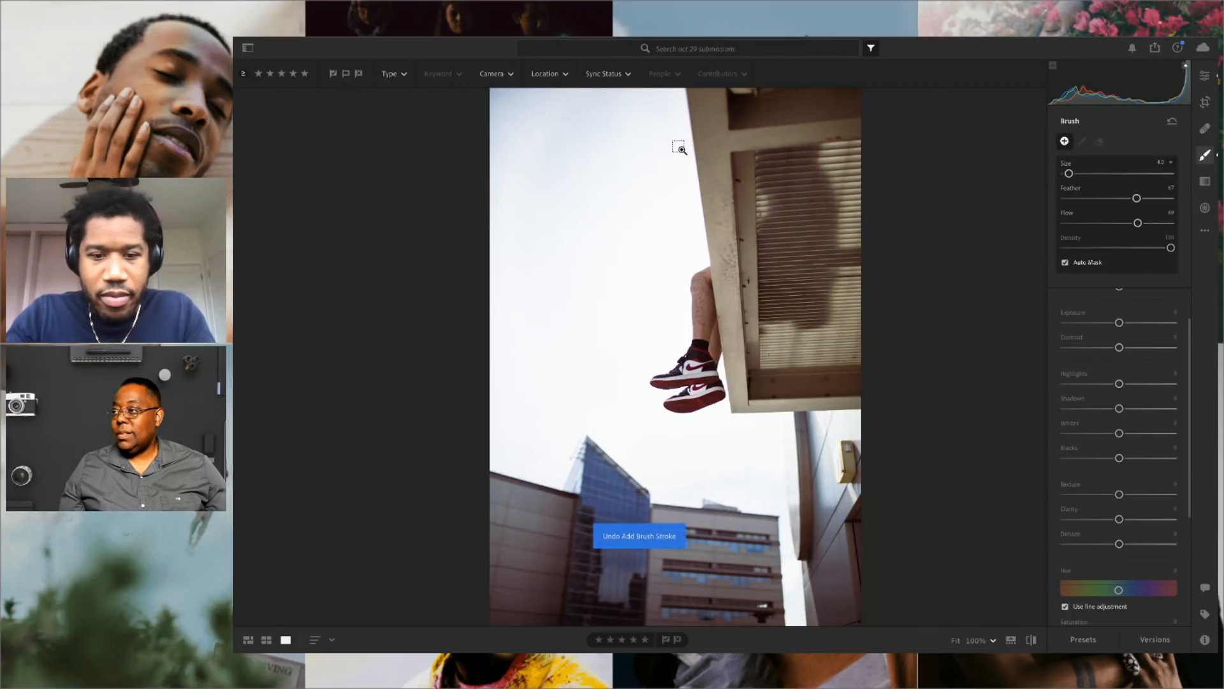
- Enlarge the brush to size 13 and paint a mask over the whole sky around the leg, sneakers and rooftops
key("bracketright")
key("bracketright")
key("bracketright")
key("bracketright")
key("bracketright")
key("bracketright")
key("bracketright")
key("bracketright")
key("bracketright")
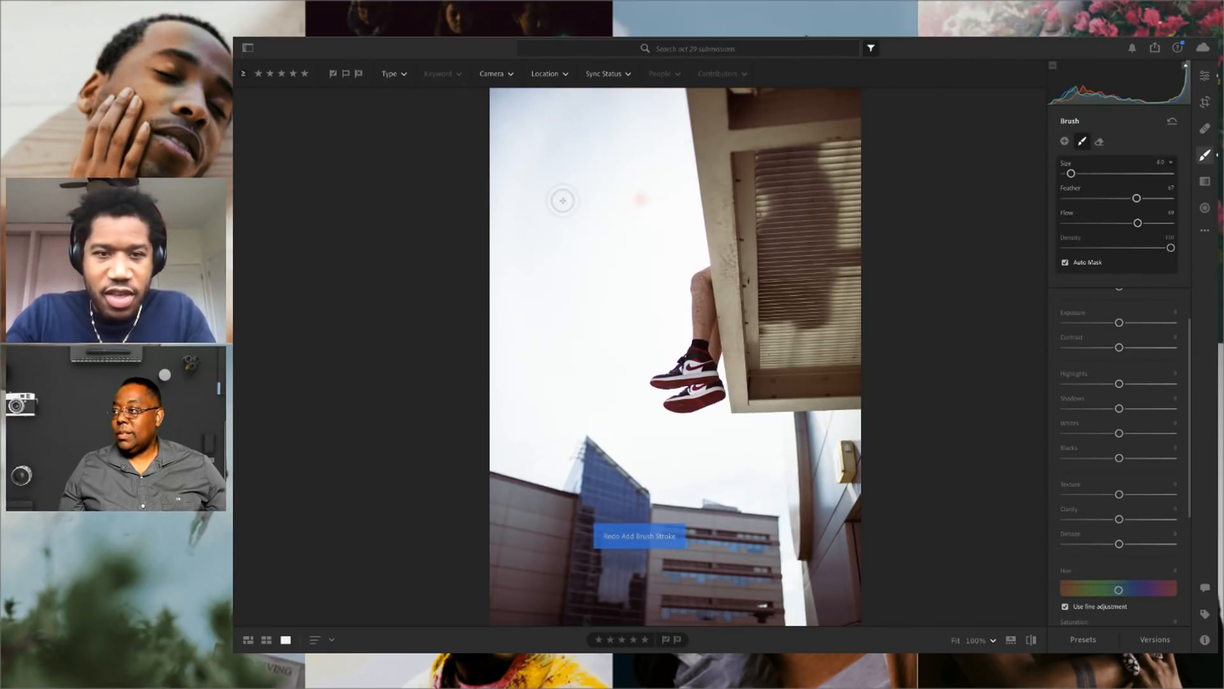
mouse_move(498, 105)
left_mouse_down()
mouse_move(571, 308)
mouse_move(602, 251)
mouse_move(626, 262)
mouse_move(596, 103)
mouse_move(496, 172)
mouse_move(510, 81)
mouse_move(507, 127)
mouse_move(546, 49)
left_mouse_up()
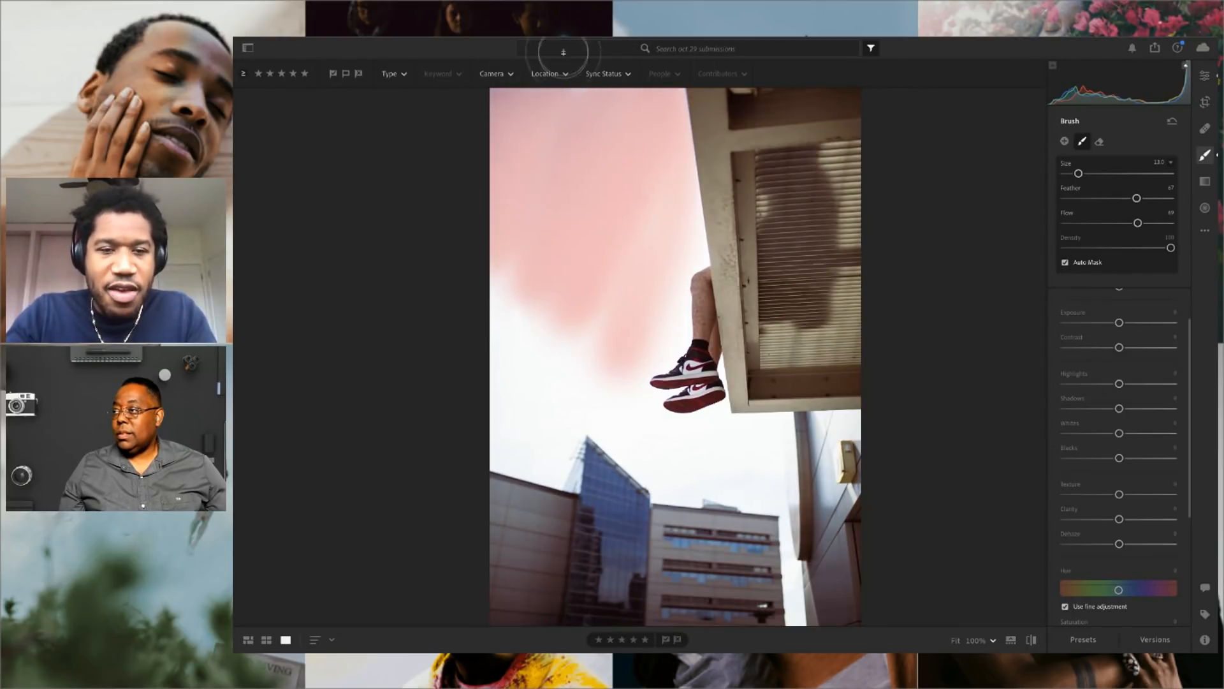
mouse_move(672, 204)
left_mouse_down()
mouse_move(657, 271)
mouse_move(682, 239)
mouse_move(612, 318)
mouse_move(528, 331)
mouse_move(488, 308)
mouse_move(532, 344)
mouse_move(554, 396)
mouse_move(528, 417)
mouse_move(497, 311)
mouse_move(512, 454)
mouse_move(530, 458)
mouse_move(603, 416)
mouse_move(618, 360)
mouse_move(614, 413)
mouse_move(646, 459)
mouse_move(761, 479)
mouse_move(703, 458)
mouse_move(755, 436)
mouse_move(748, 481)
mouse_move(676, 482)
mouse_move(729, 444)
mouse_move(646, 392)
mouse_move(689, 215)
mouse_move(668, 89)
mouse_move(671, 307)
left_mouse_up()
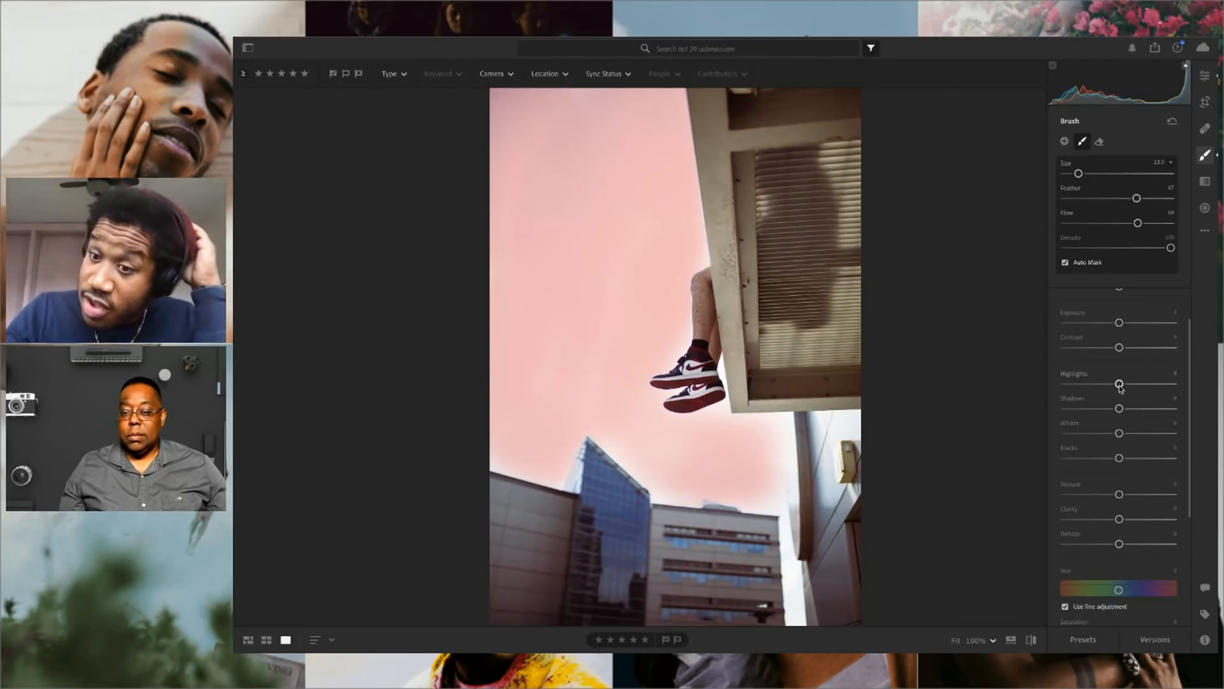
- Lower the sky mask's Highlights to -46 and its Exposure to about -1.4
left_click_drag(1119, 384, 1098, 385)
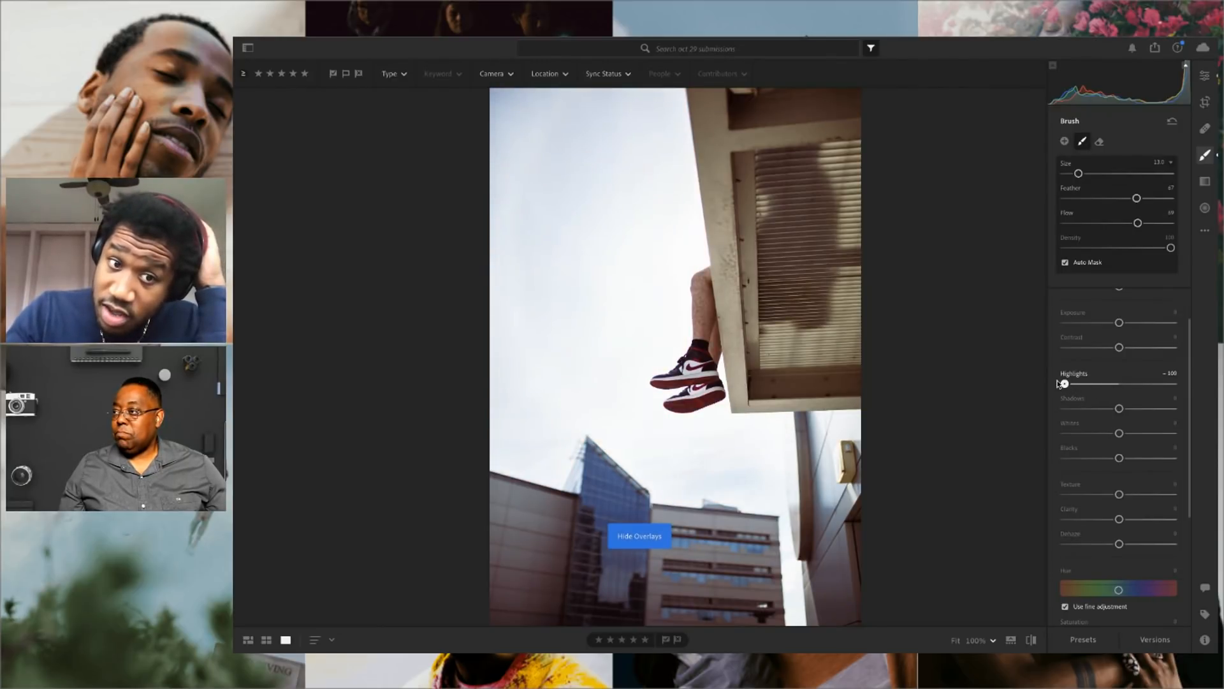
left_click_drag(1070, 384, 1084, 384)
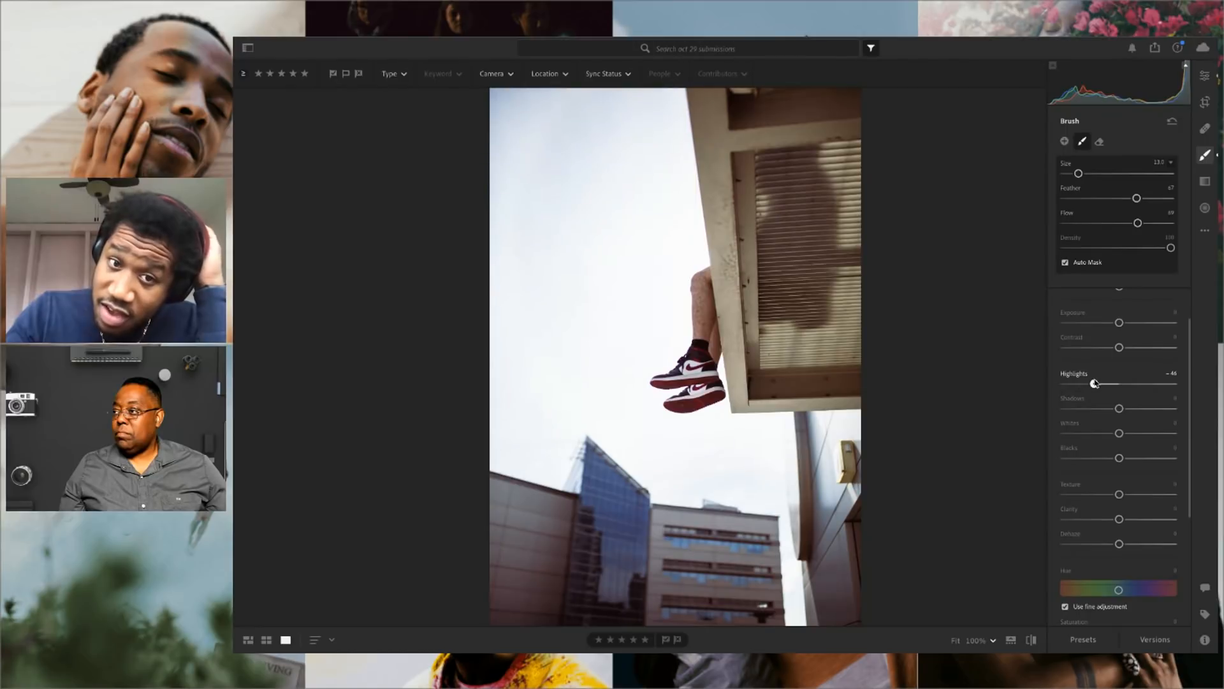
mouse_move(1119, 323)
left_mouse_down()
mouse_move(1076, 323)
mouse_move(1099, 322)
left_mouse_up()
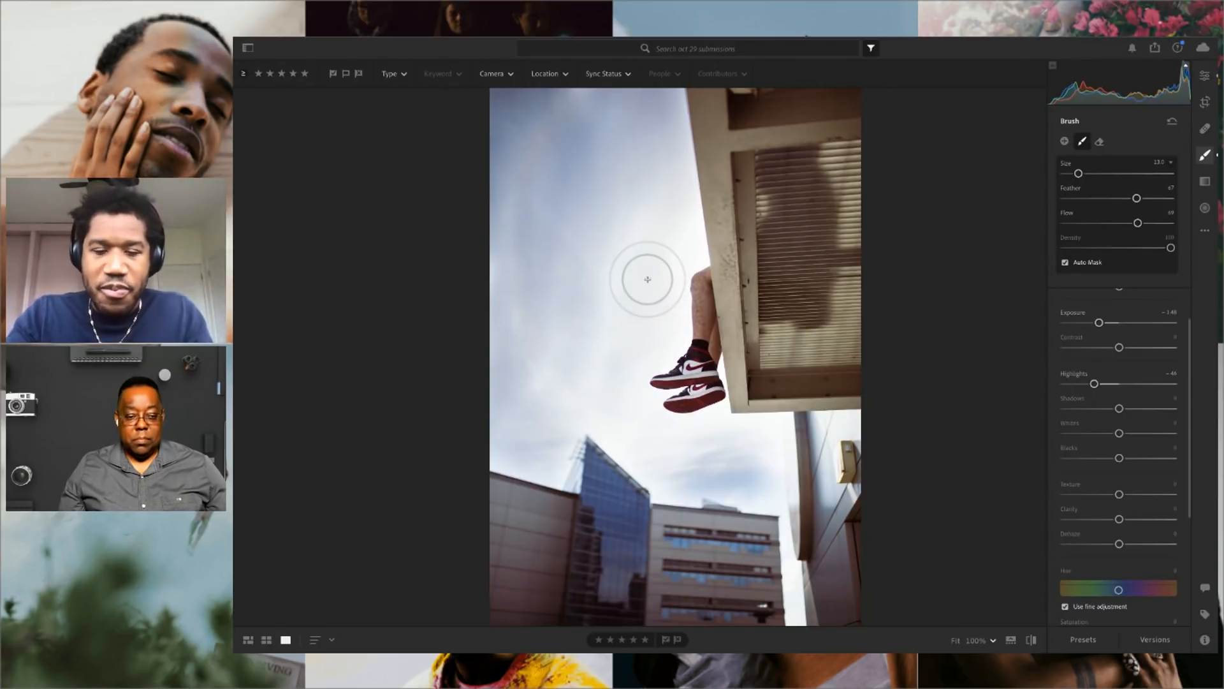
- Try touching up the sky mask with the brush and the eraser, and undo the strokes
key("h")
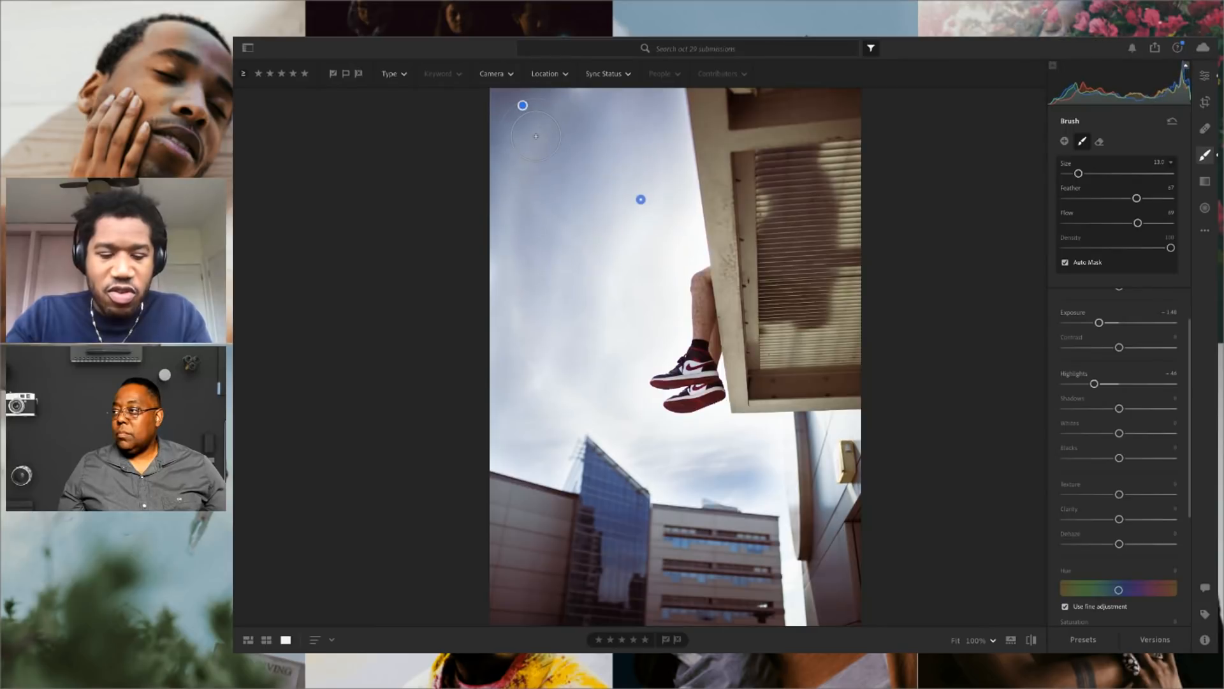
key("ctrl+z")
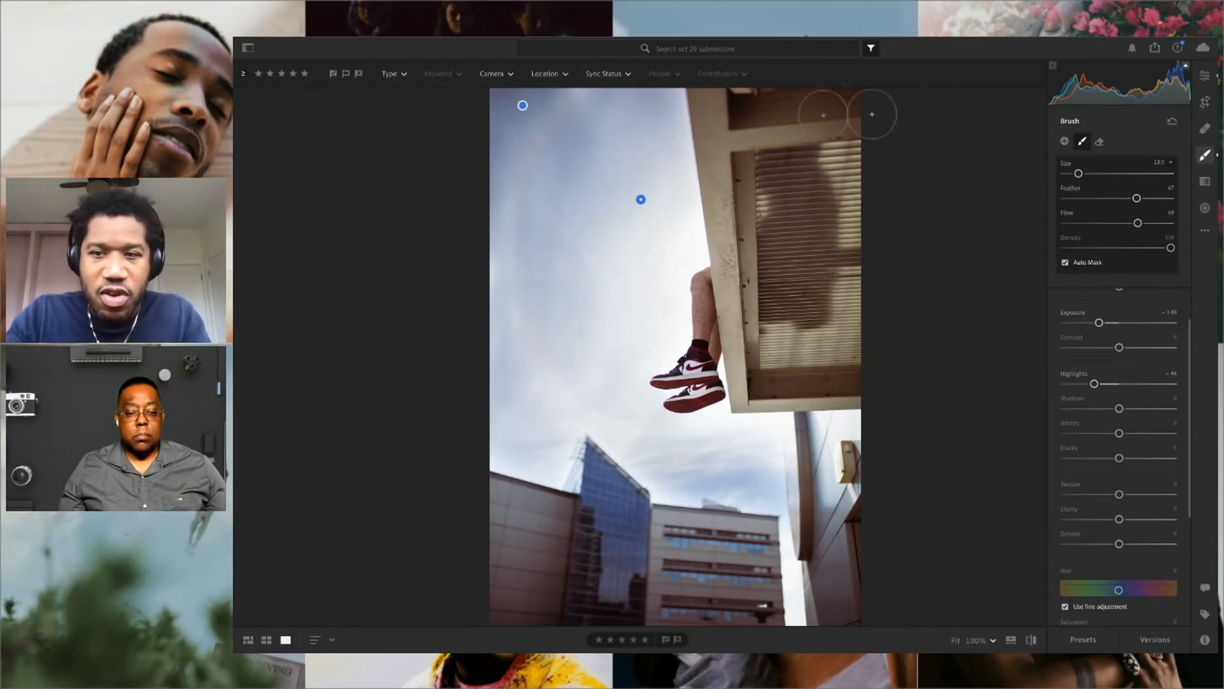
left_click(1099, 141)
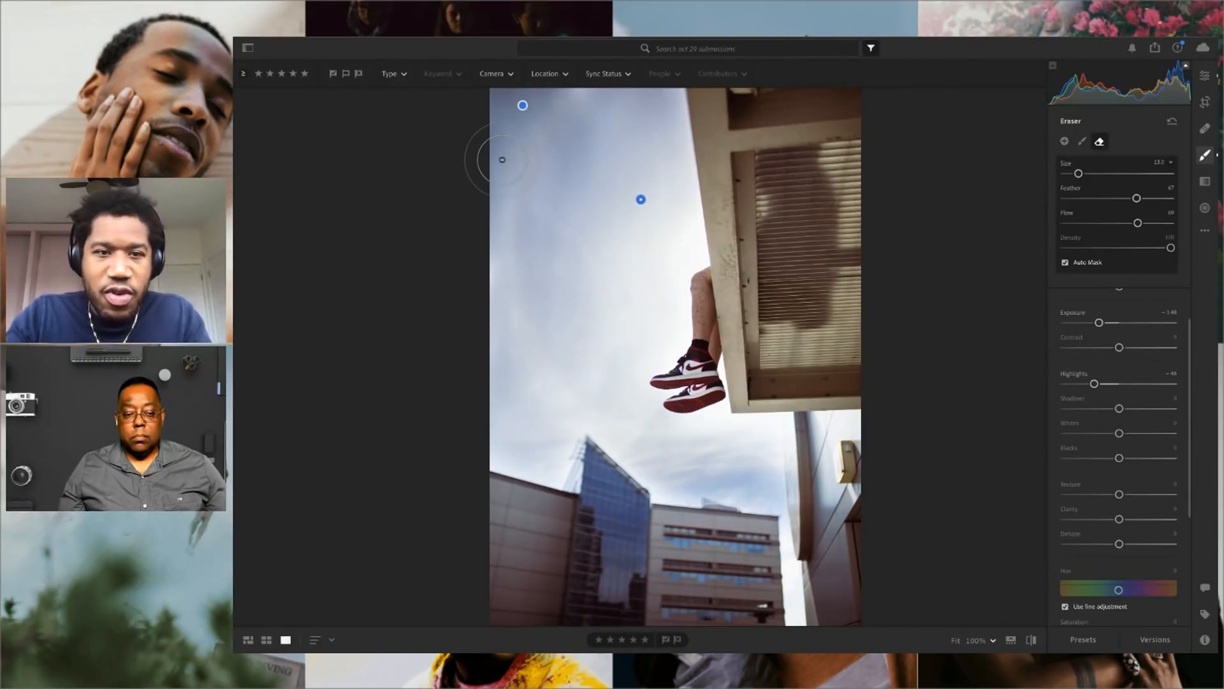
key("ctrl+z")
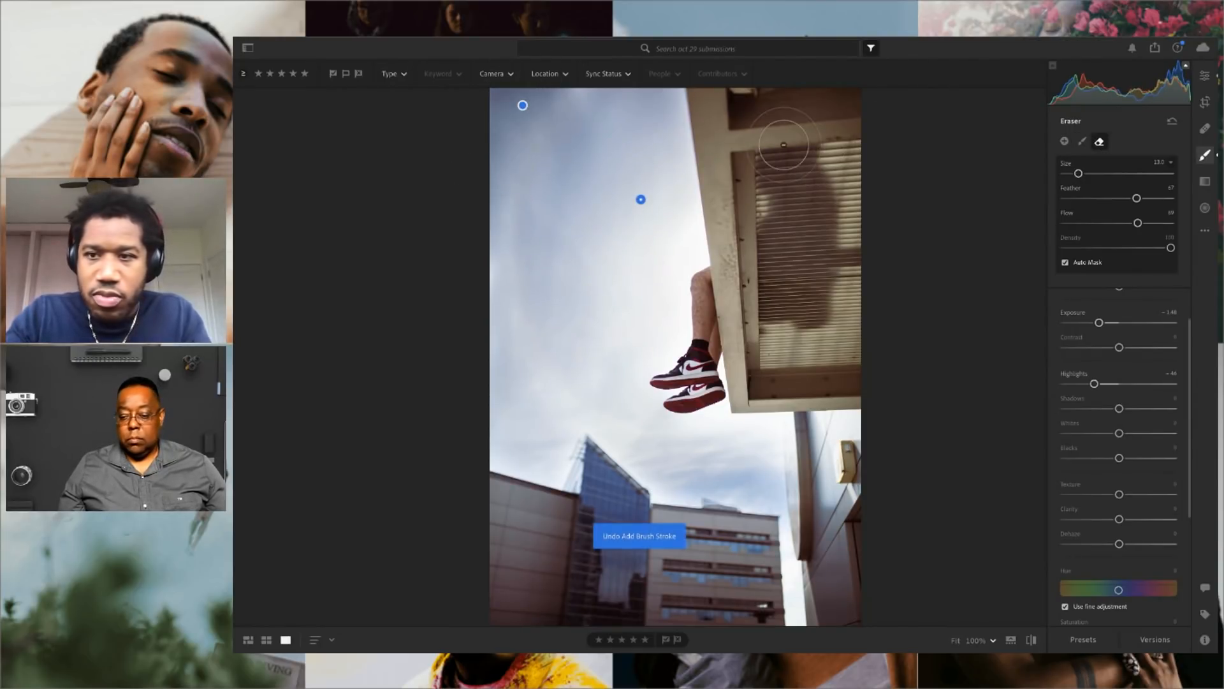
- Soften the mask in the open sky beside the leg with the eraser at Flow 7 and Size 19
left_click_drag(1138, 220, 1107, 224)
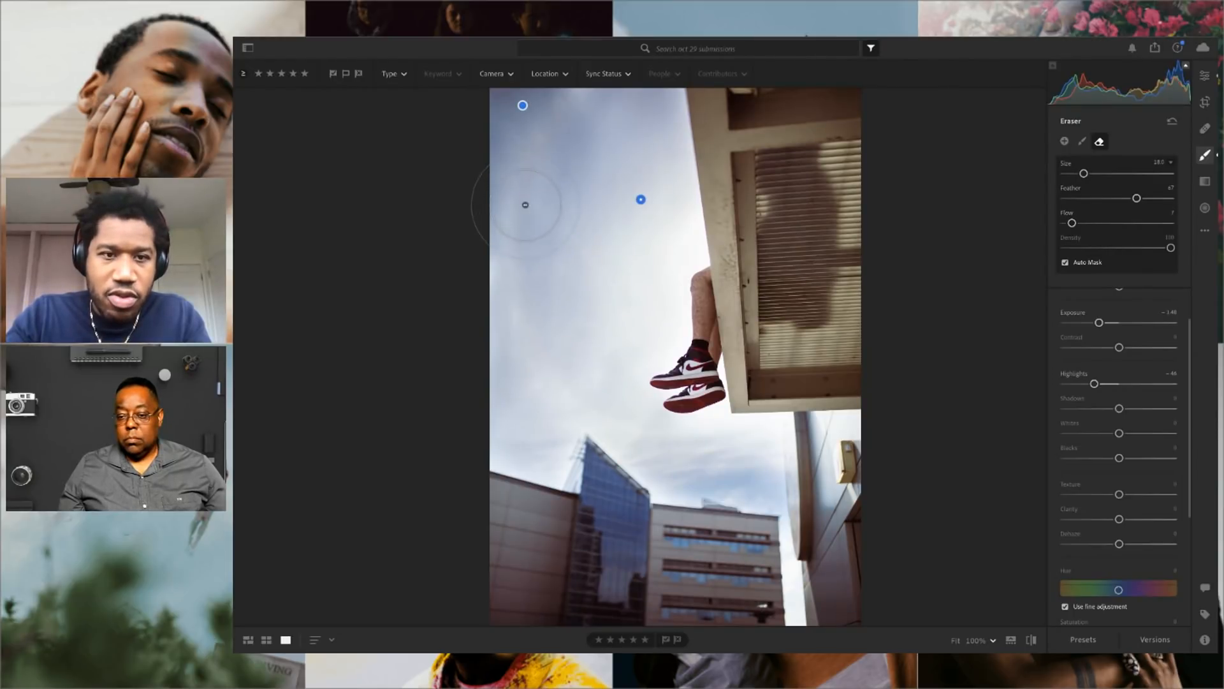
key("bracketright")
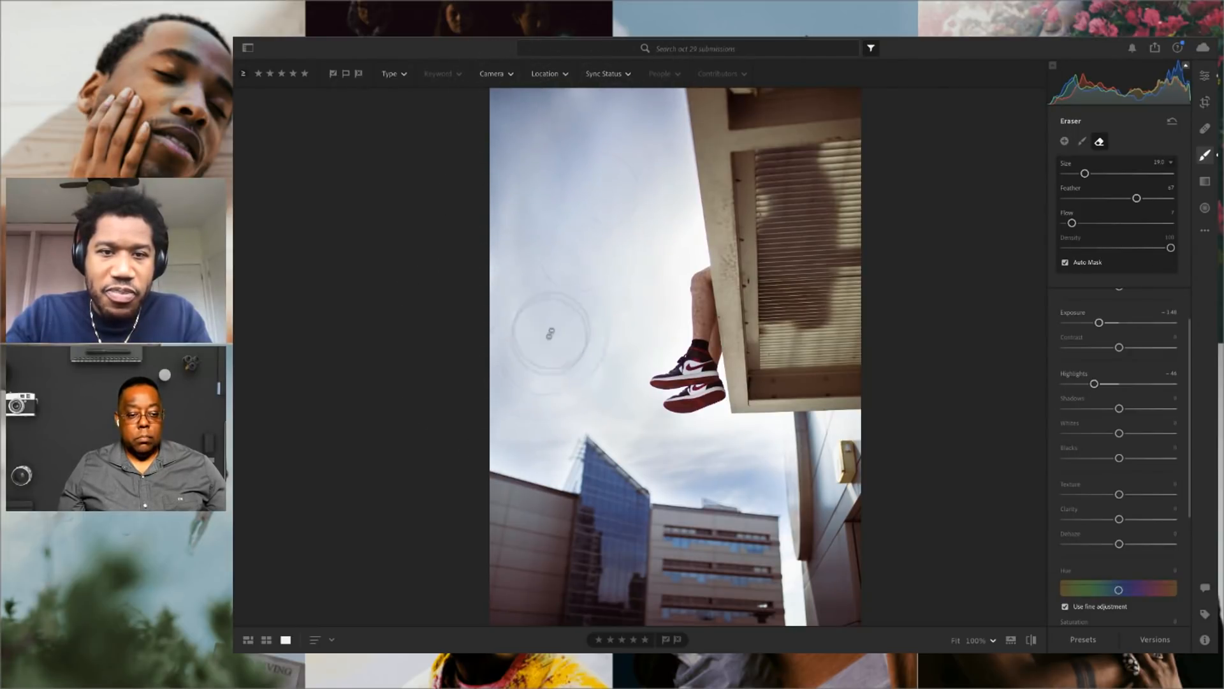
left_click_drag(578, 254, 561, 219)
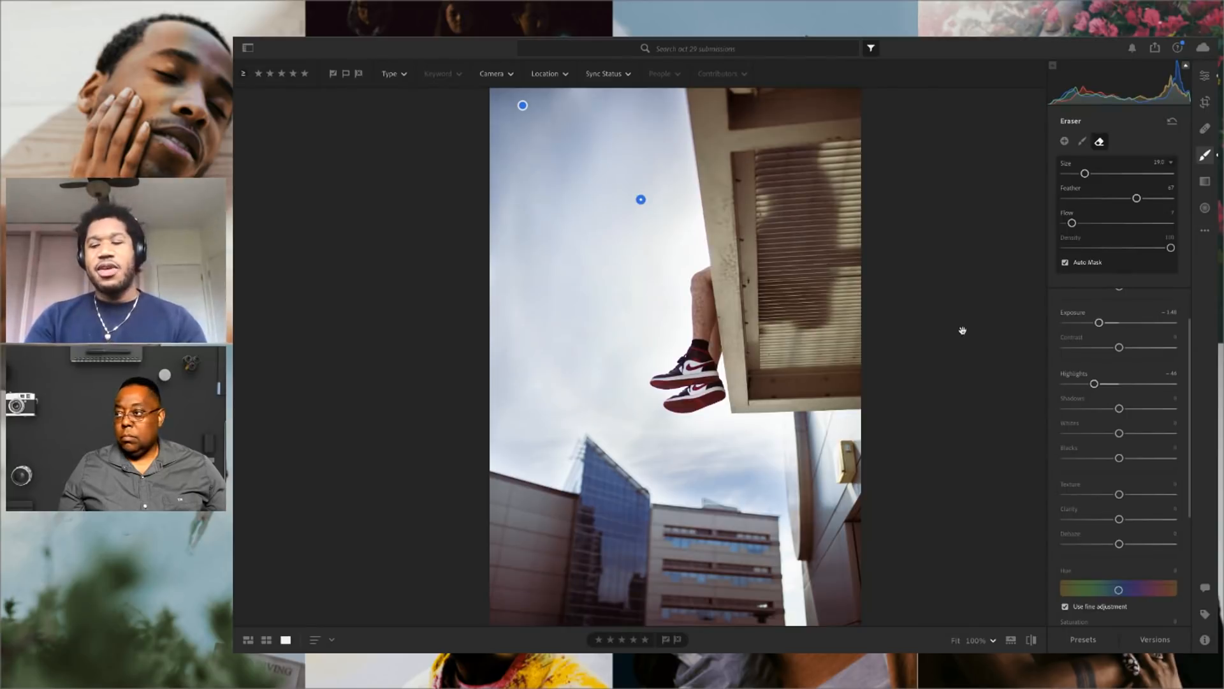
- Compare the edited sneakers photo with its original version twice
left_click(1031, 640)
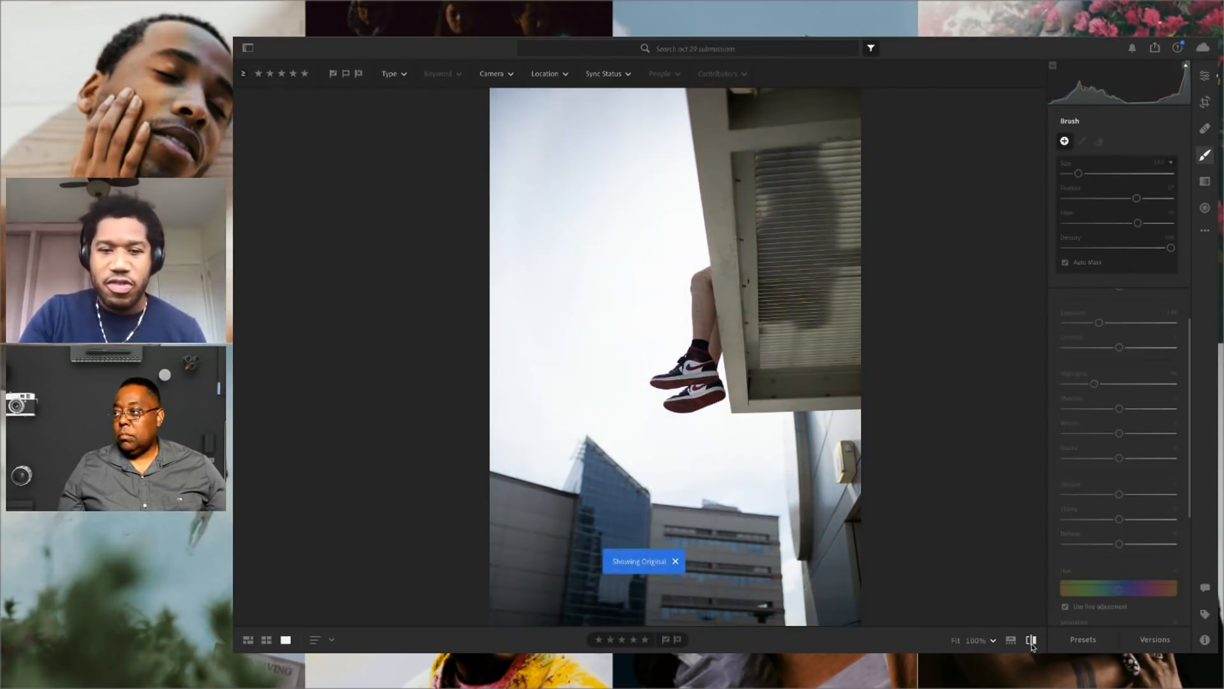
left_click(1031, 640)
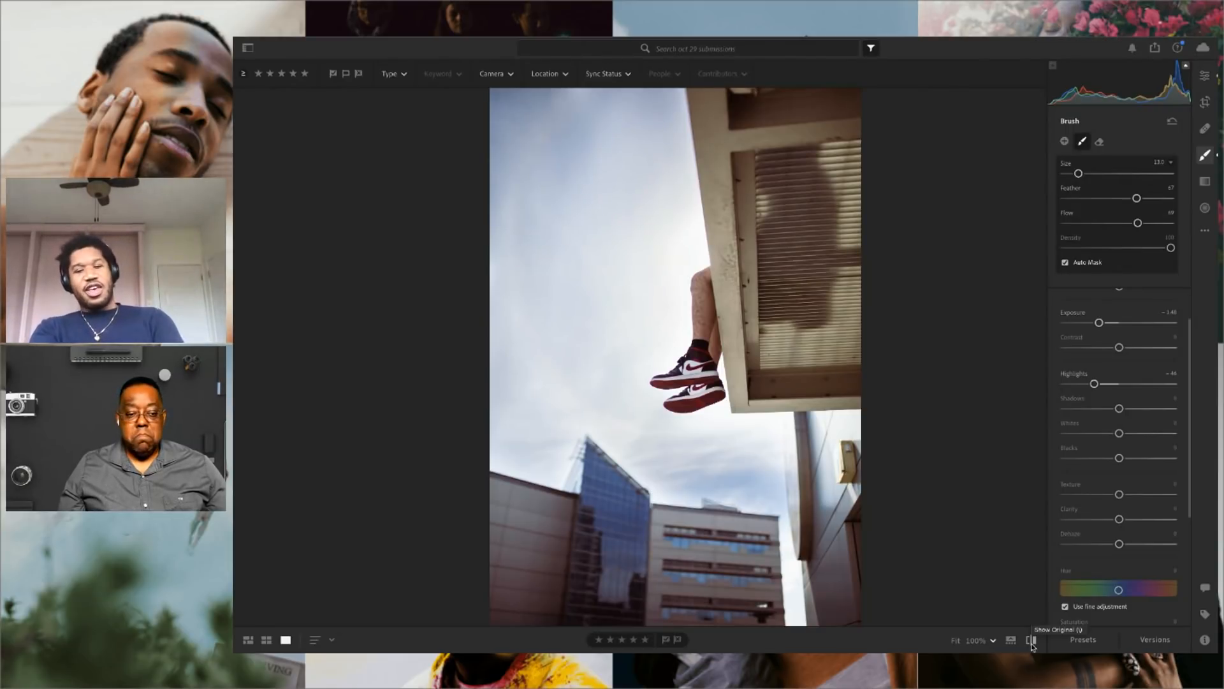
left_click(1031, 640)
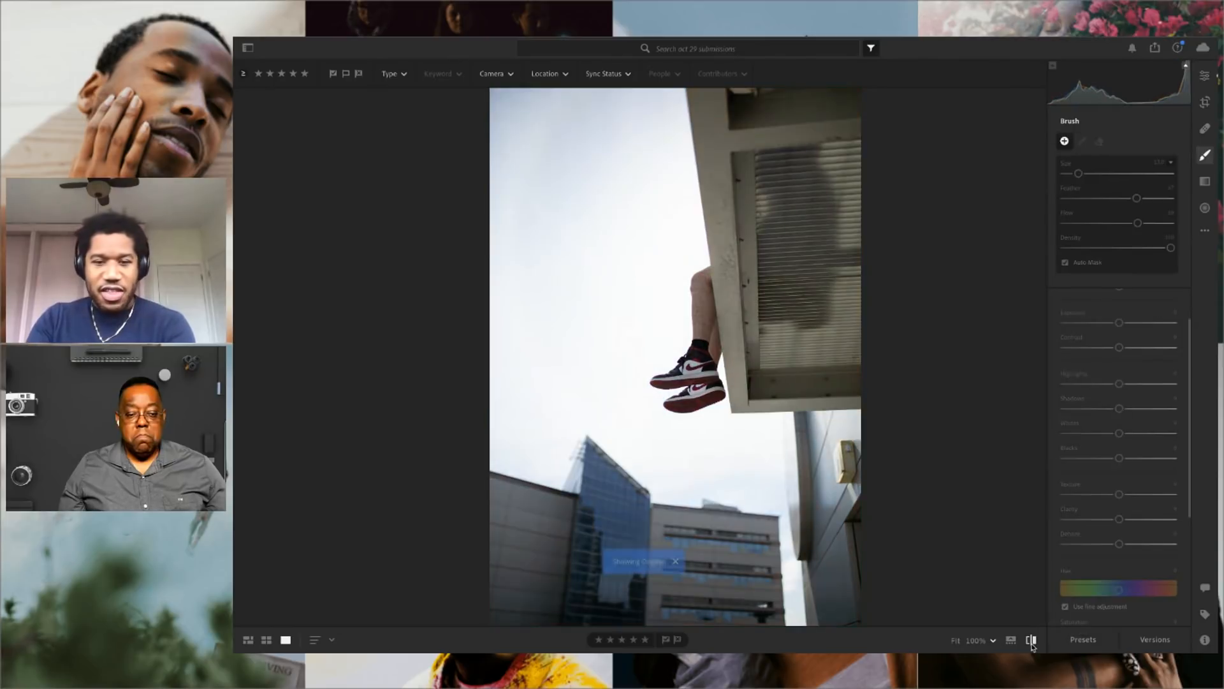
left_click(1031, 640)
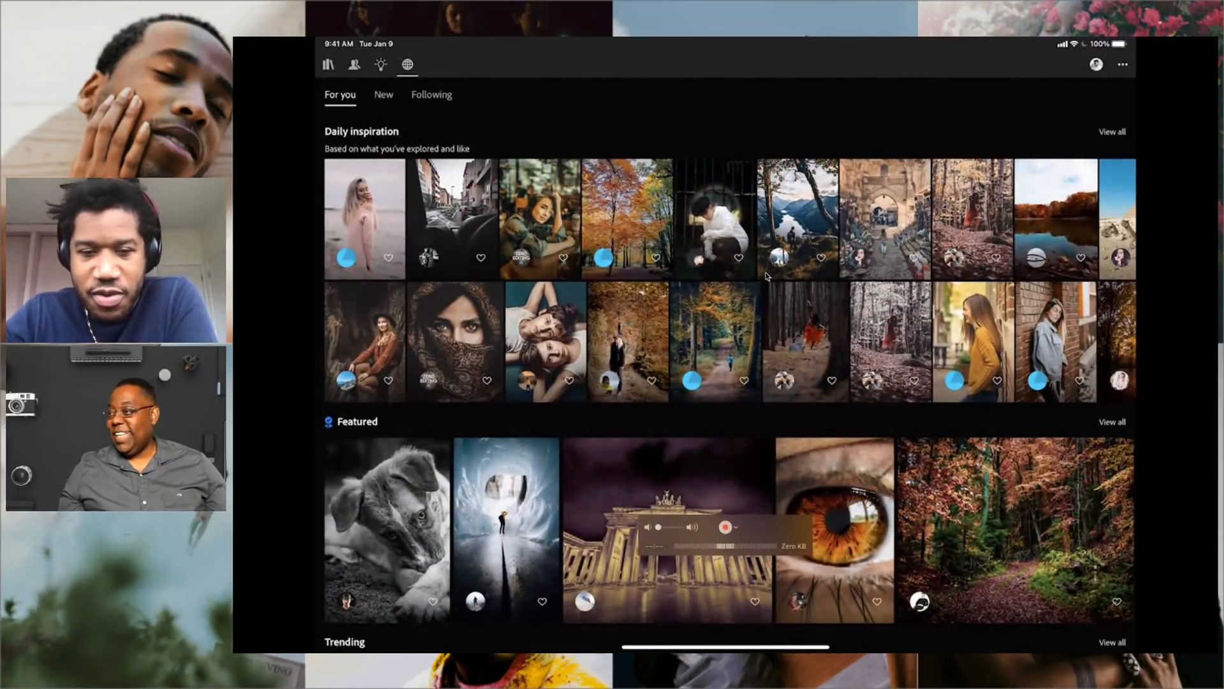
- Switch from the mirrored tablet's community photo feed to the adjacent desktop space
key("ctrl+Left")
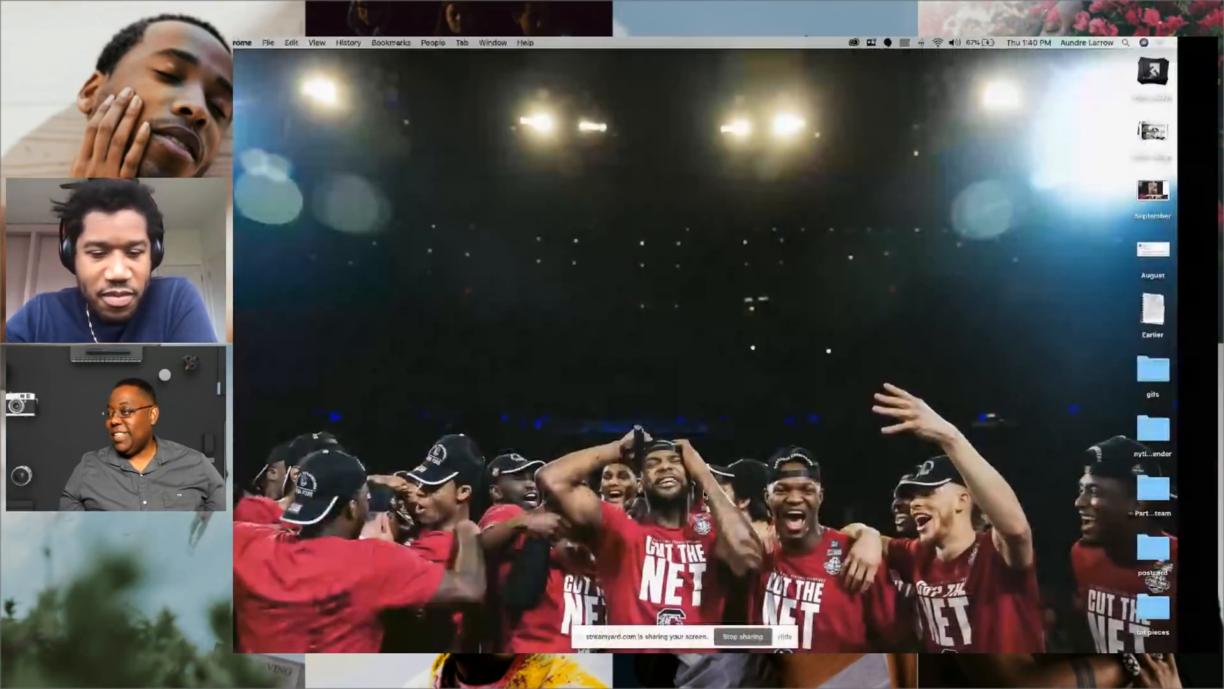